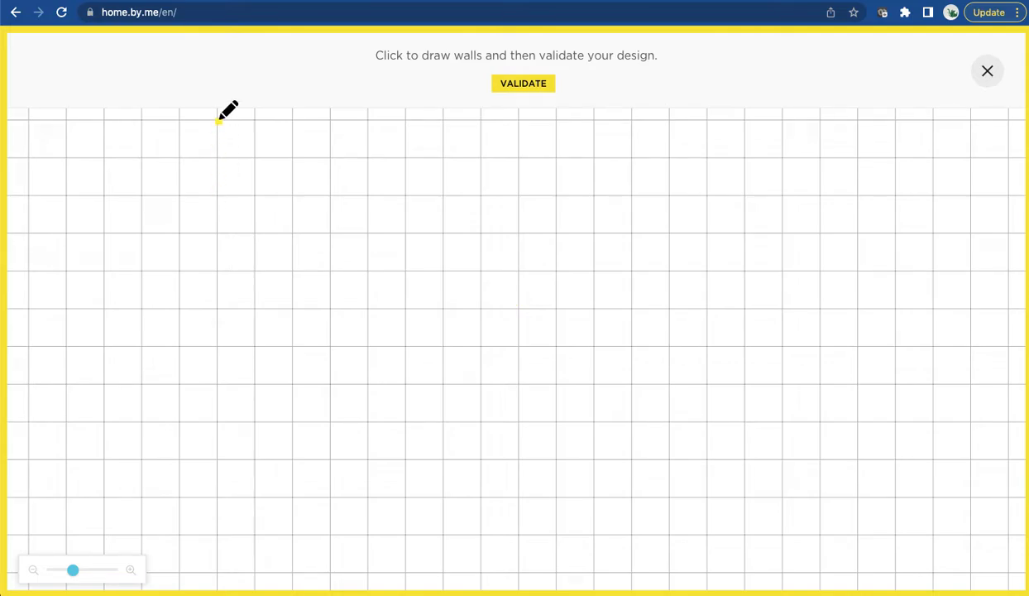
Draw four walls corner to corner from a 651 cm left wall, close the square and validate.
{"action": "left_click", "coordinate": [216, 122]}
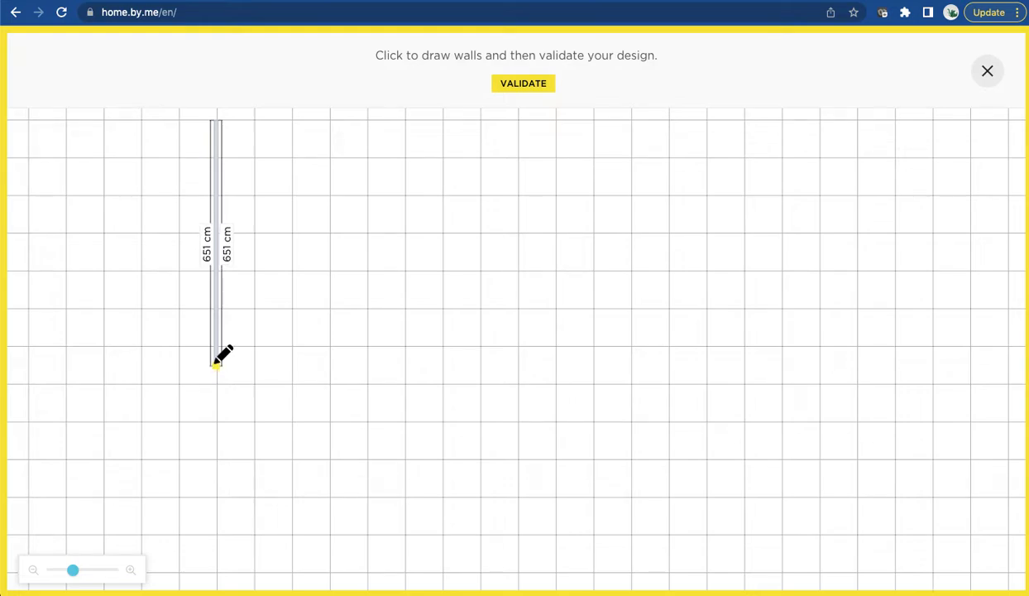
{"action": "left_click", "coordinate": [216, 363]}
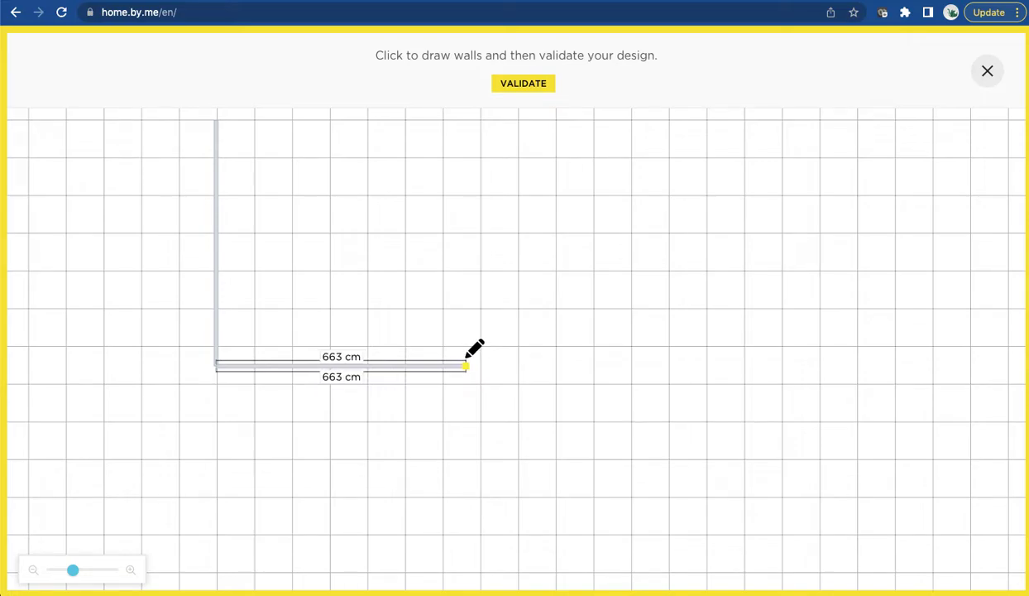
{"action": "left_click", "coordinate": [464, 358]}
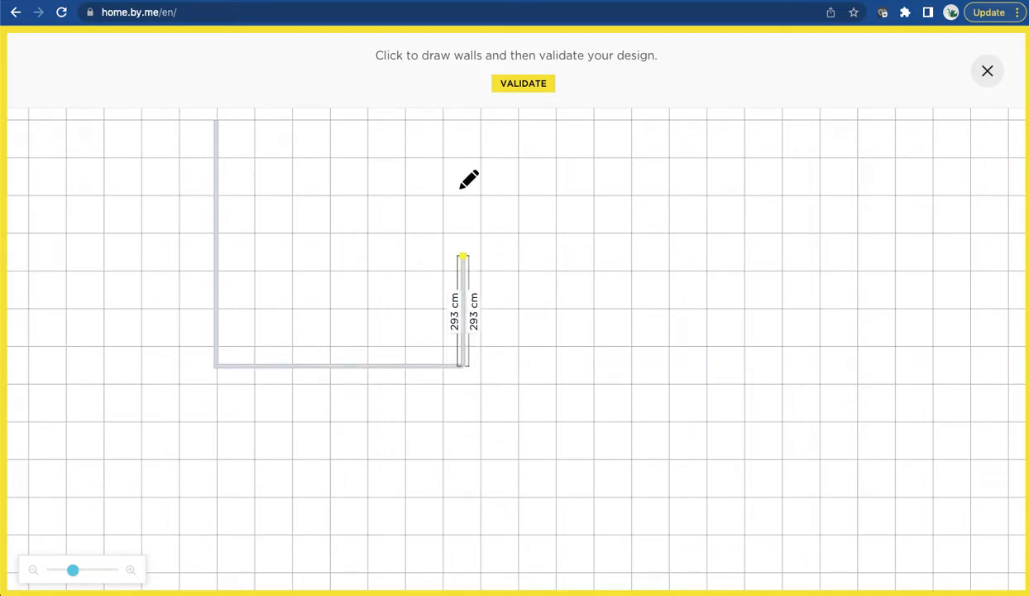
{"action": "left_click", "coordinate": [462, 121]}
{"action": "left_click", "coordinate": [217, 120]}
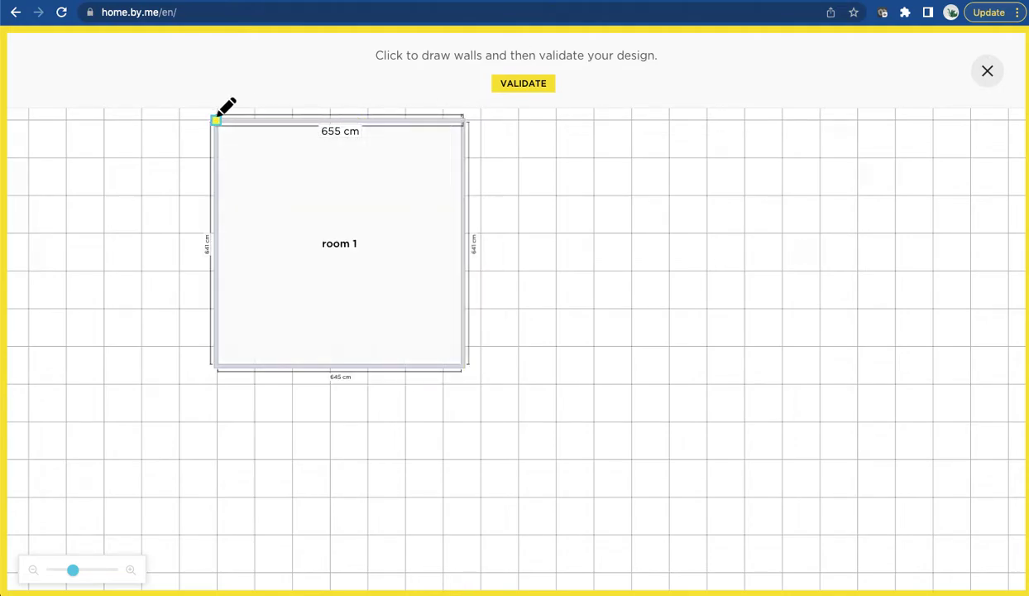
{"action": "left_click", "coordinate": [509, 87]}
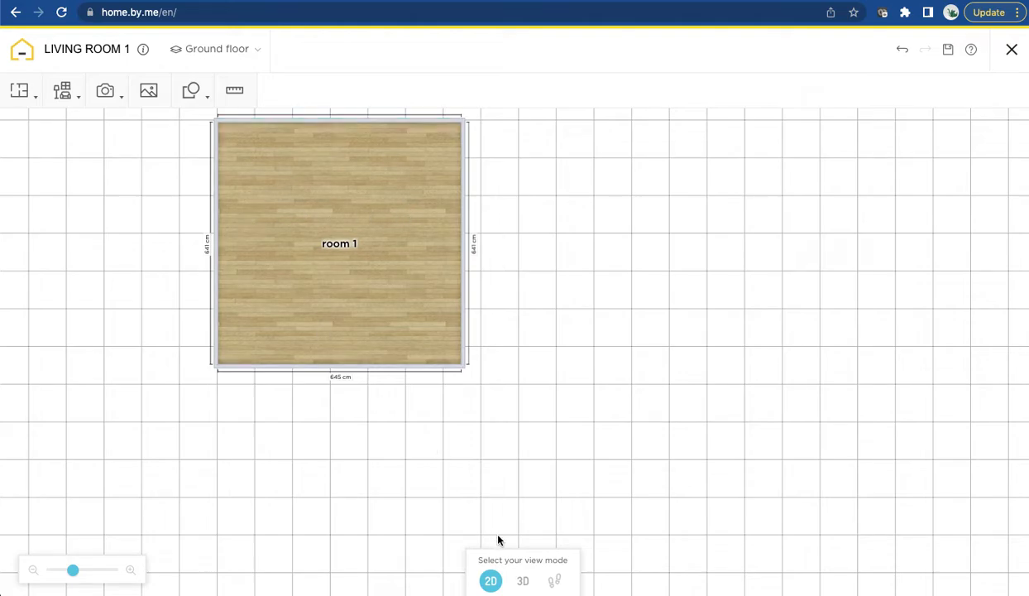
{"action": "left_click", "coordinate": [523, 581]}
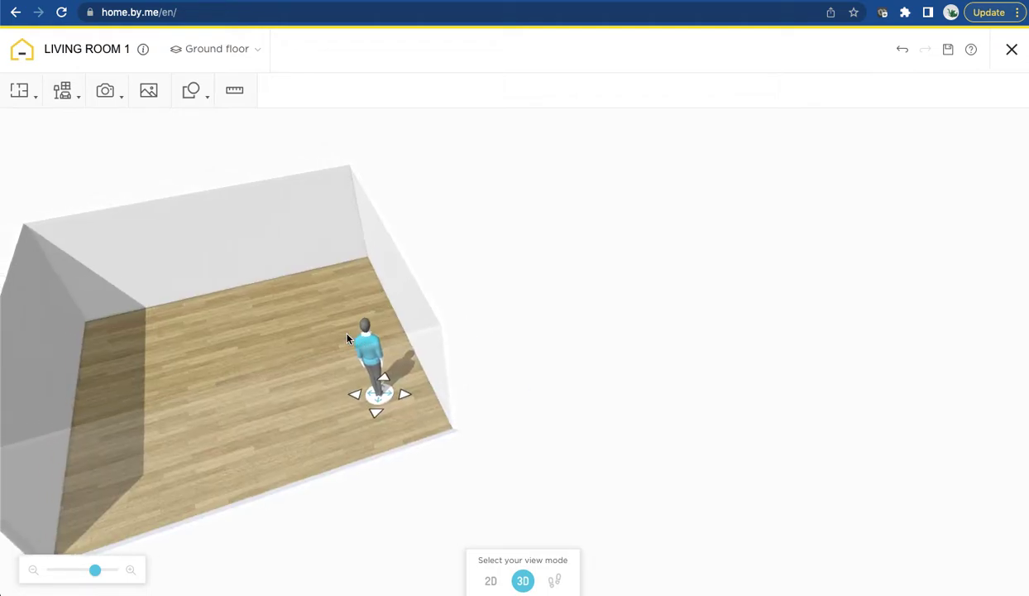
{"action": "left_click_drag", "start_coordinate": [336, 323], "coordinate": [735, 349]}
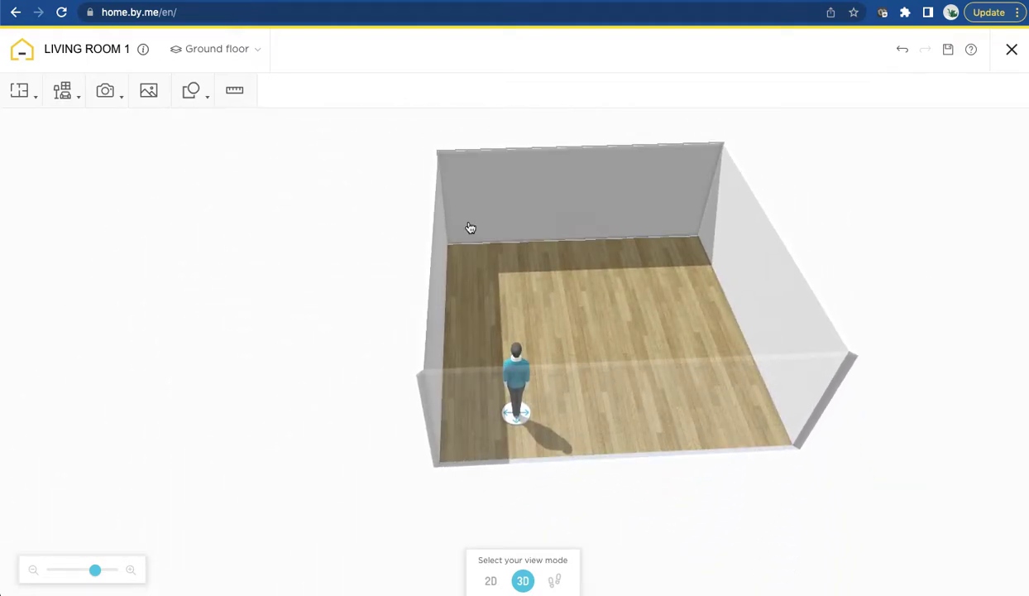
In the 2D plan, drag the right wall outward so the room measures 793 by 641 cm.
{"action": "left_click", "coordinate": [489, 582]}
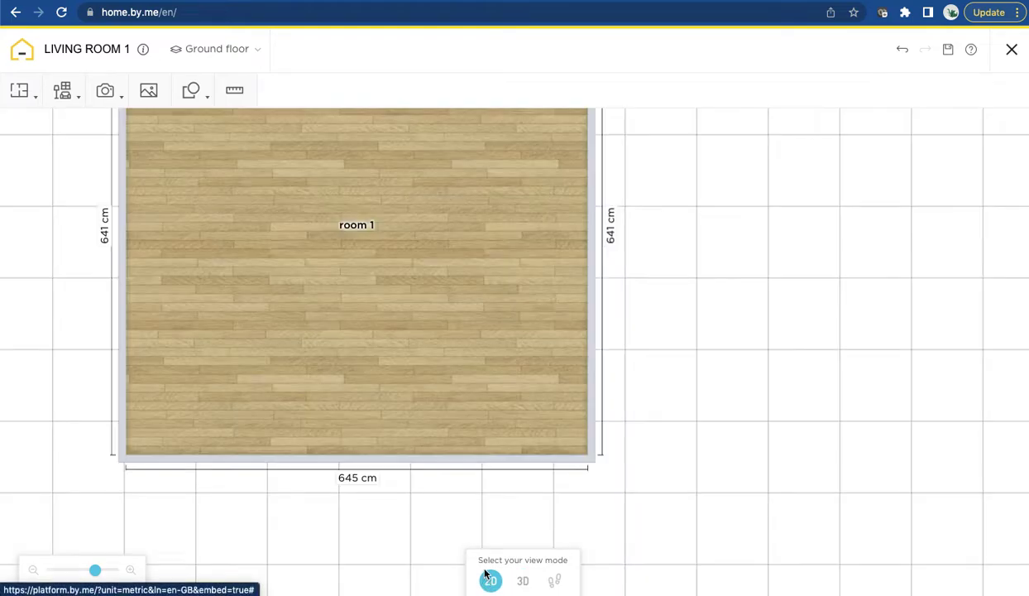
{"action": "scroll", "coordinate": [529, 286], "scroll_direction": "down", "scroll_amount": 5}
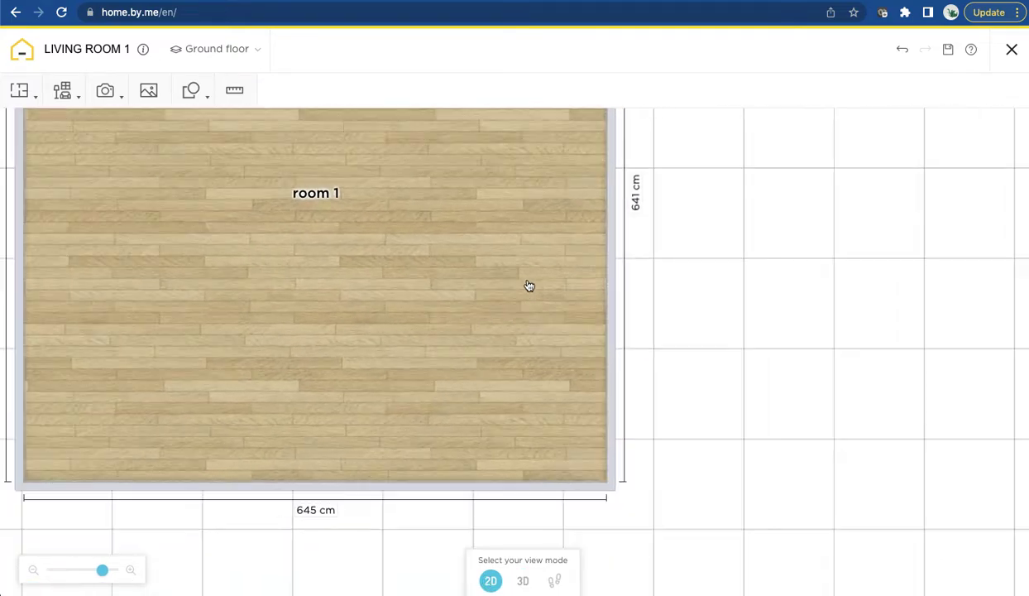
{"action": "scroll", "coordinate": [529, 285], "scroll_direction": "down", "scroll_amount": 3}
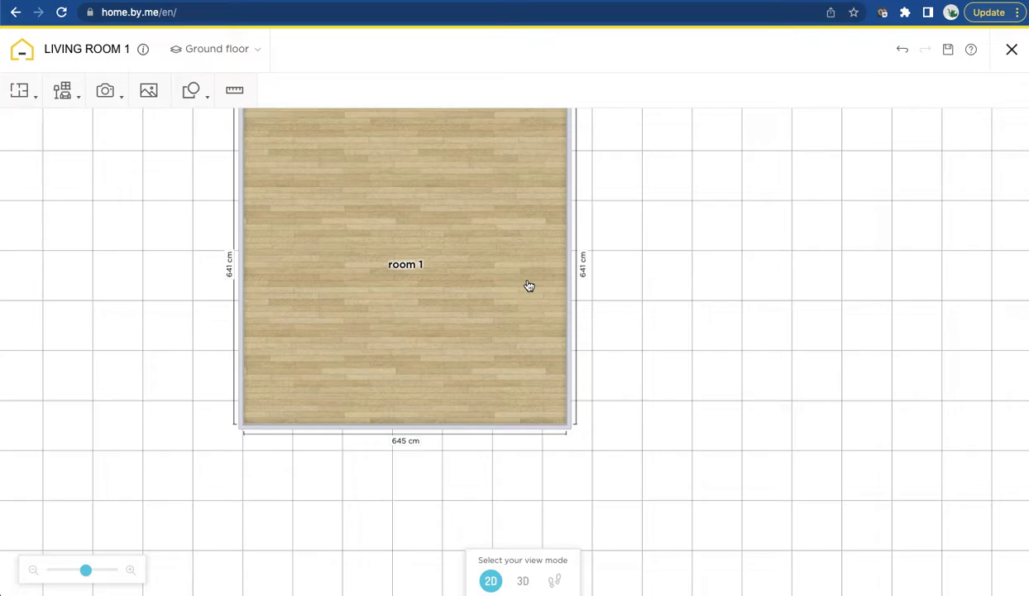
{"action": "left_click", "coordinate": [568, 271]}
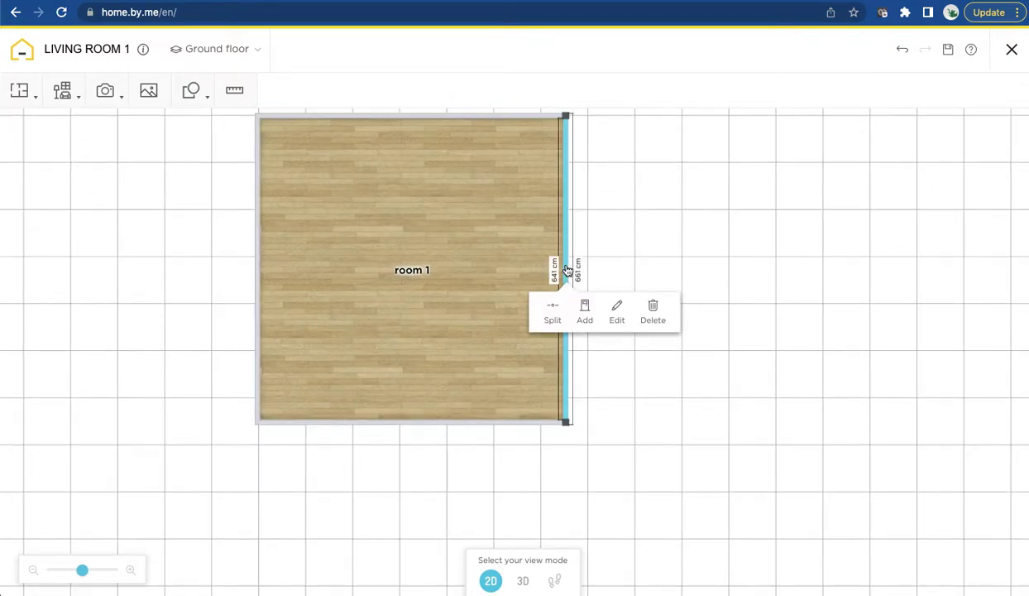
{"action": "left_click", "coordinate": [621, 316]}
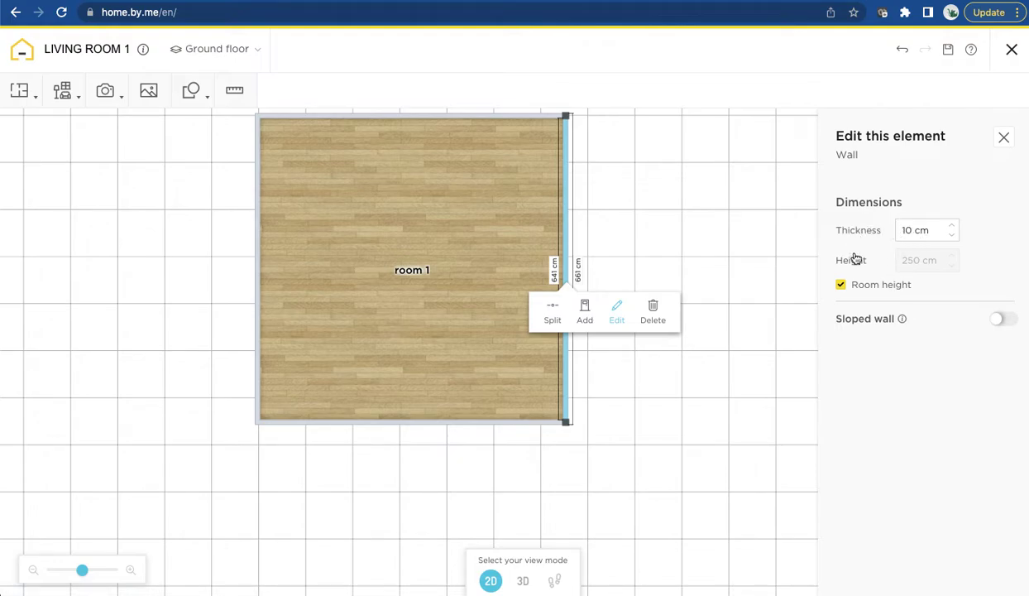
{"action": "left_click", "coordinate": [1003, 138]}
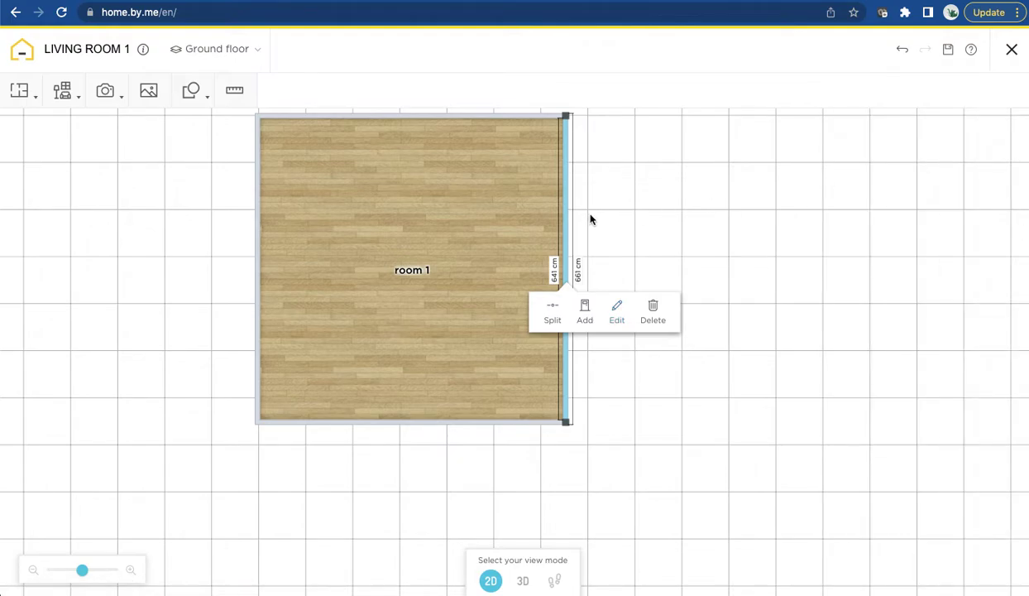
{"action": "left_click_drag", "start_coordinate": [568, 233], "coordinate": [637, 226]}
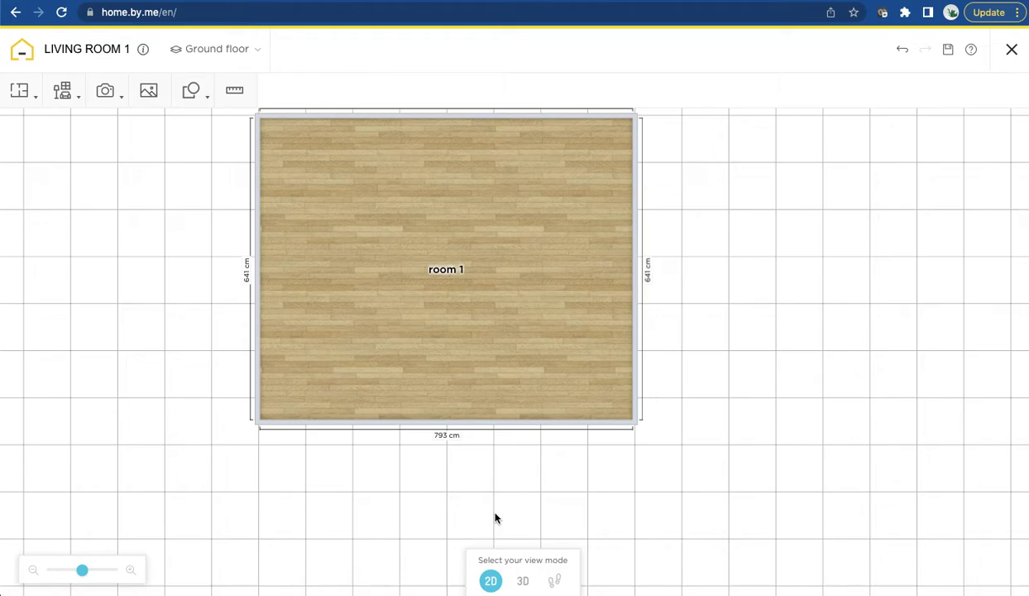
Switch to the 3D view, orbit the room and open the Furnish catalogue.
{"action": "left_click", "coordinate": [526, 580]}
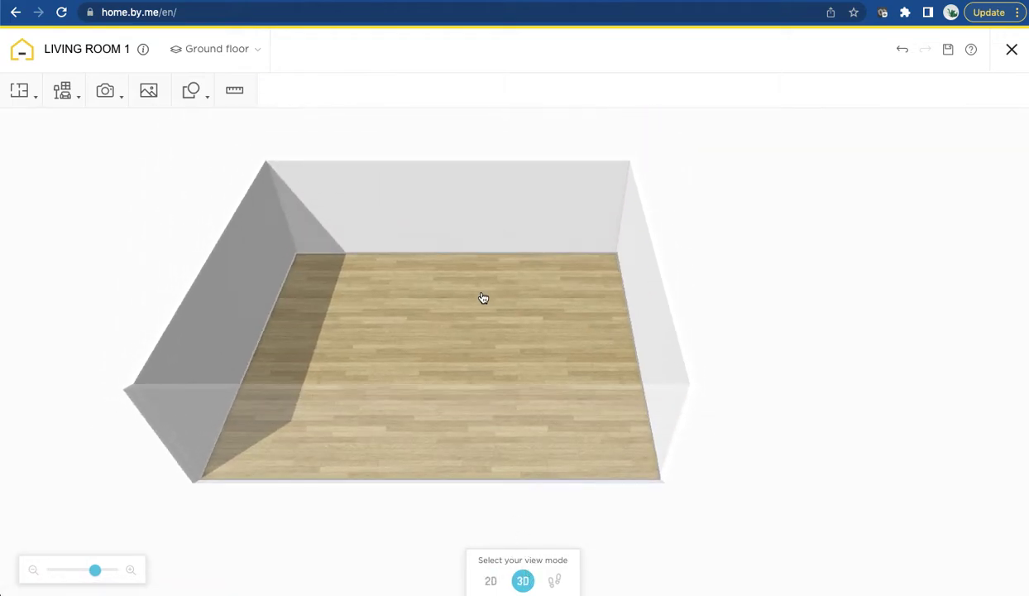
{"action": "left_click_drag", "start_coordinate": [507, 330], "coordinate": [155, 151]}
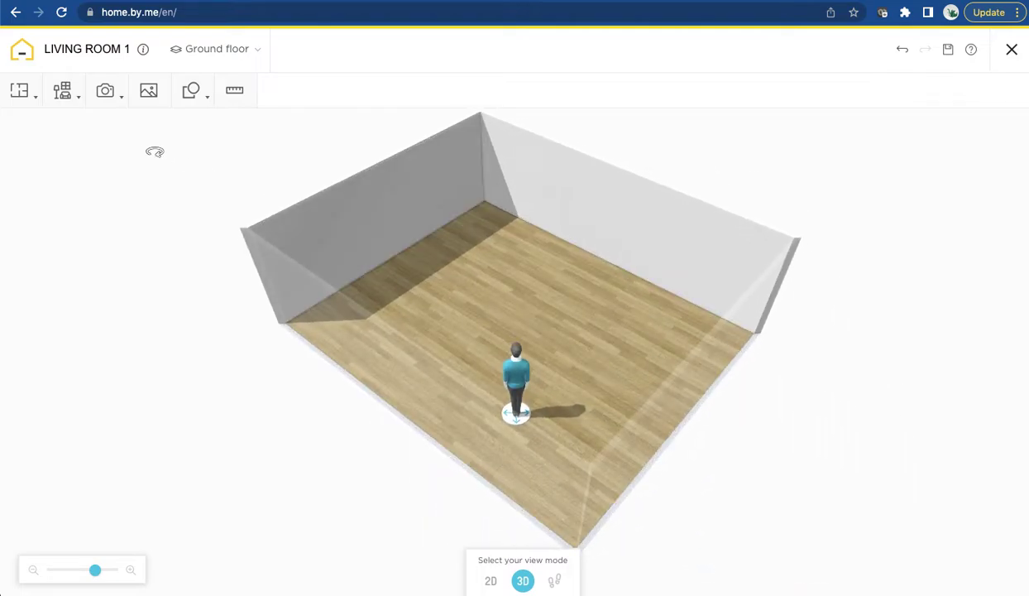
{"action": "left_click", "coordinate": [64, 96]}
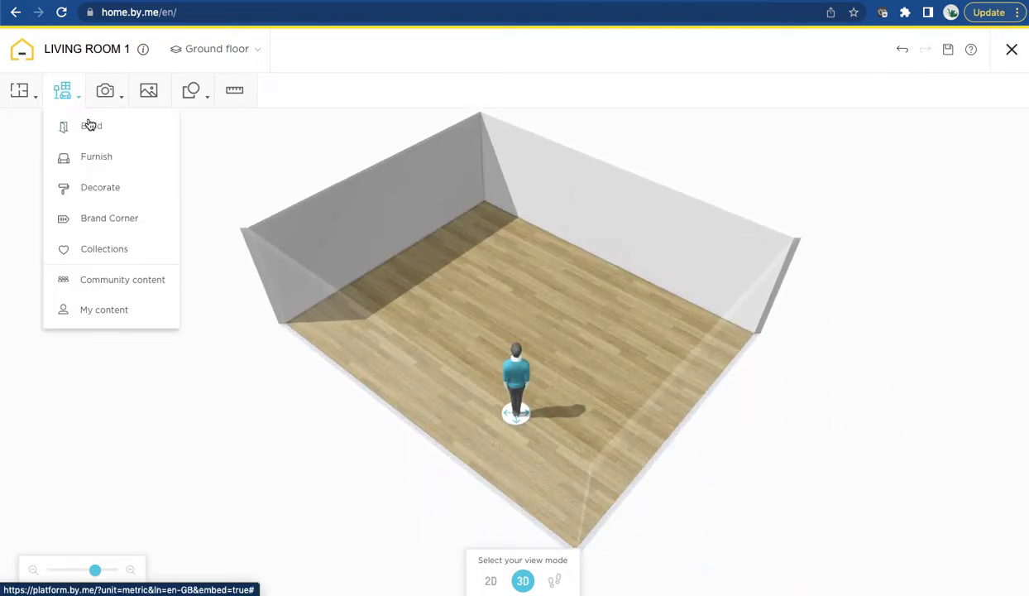
{"action": "left_click", "coordinate": [95, 156]}
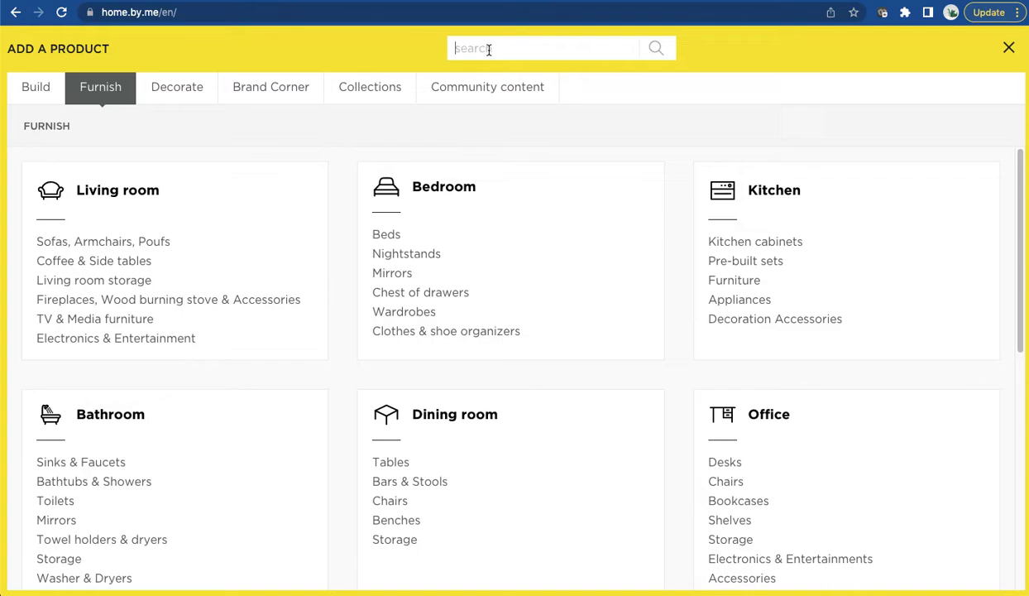
Search 'sofa' and add the Château d'Ax 3115 U corner sofa to the room.
{"action": "left_click", "coordinate": [489, 49]}
{"action": "type", "text": "sofa"}
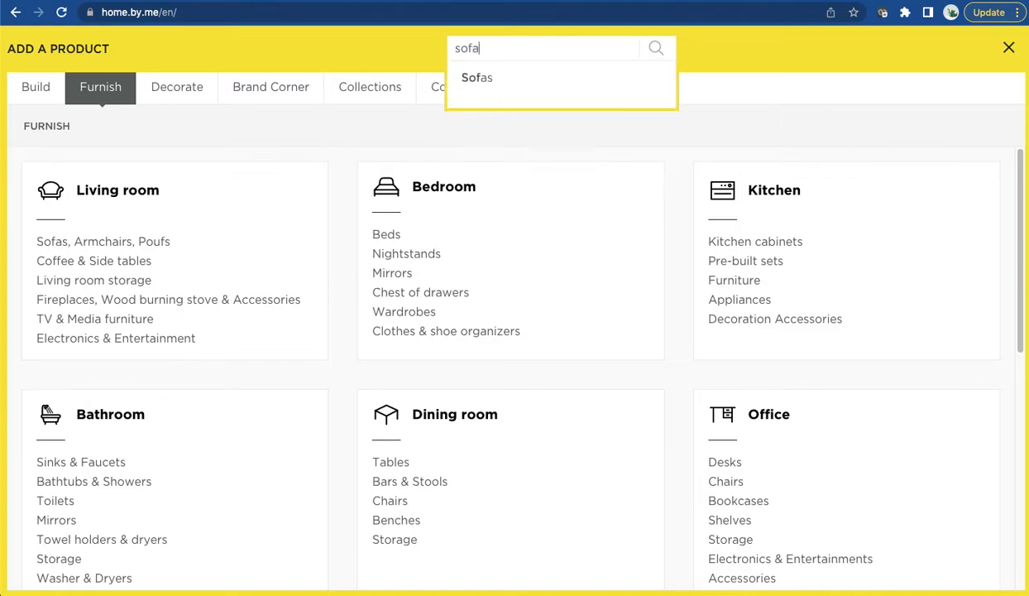
{"action": "key", "text": "Return"}
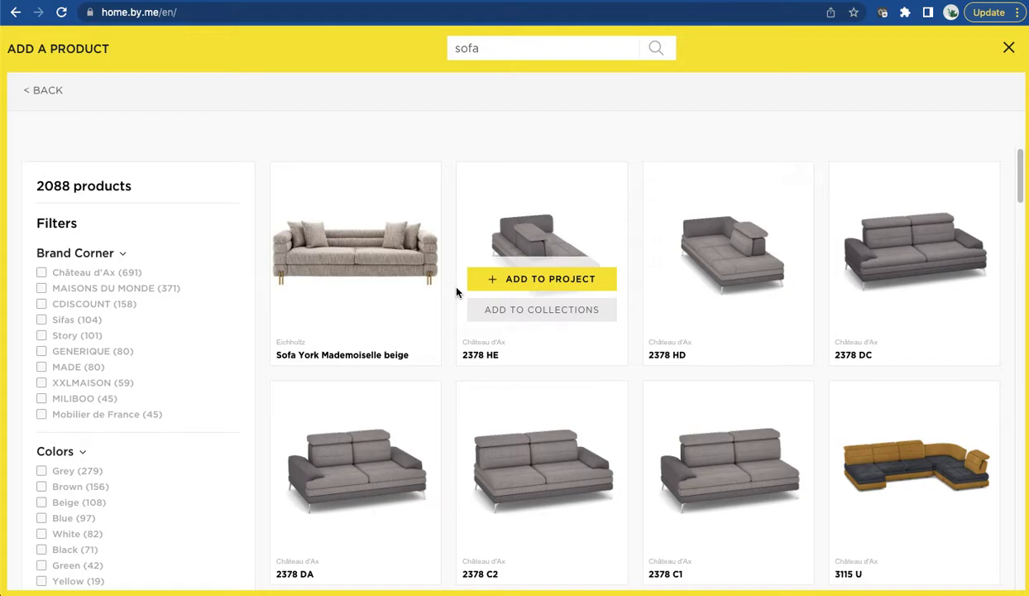
{"action": "scroll", "coordinate": [659, 390], "scroll_direction": "down", "scroll_amount": 3}
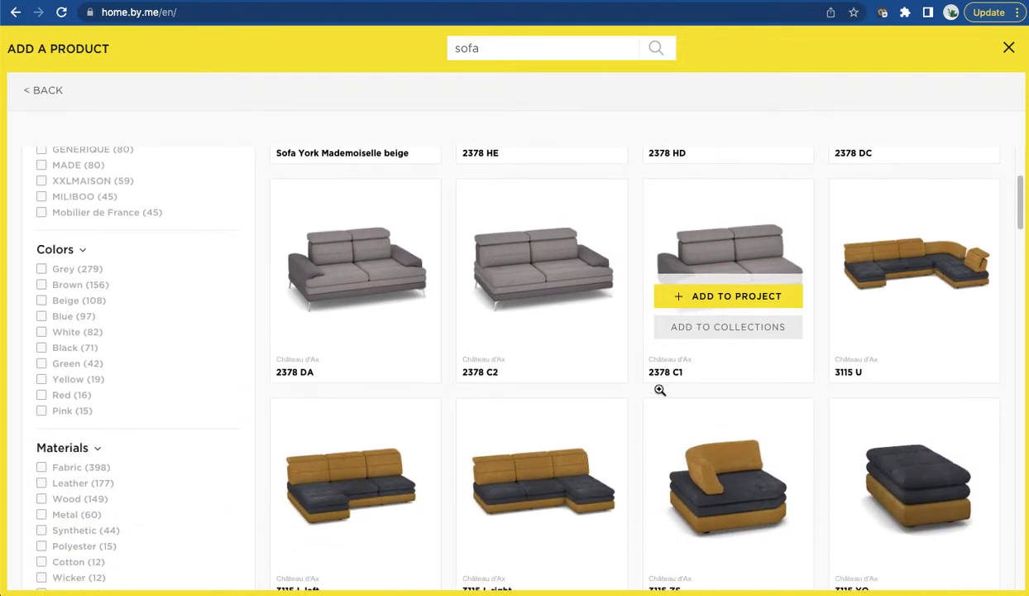
{"action": "scroll", "coordinate": [659, 390], "scroll_direction": "down", "scroll_amount": 3}
{"action": "scroll", "coordinate": [659, 390], "scroll_direction": "up", "scroll_amount": 3}
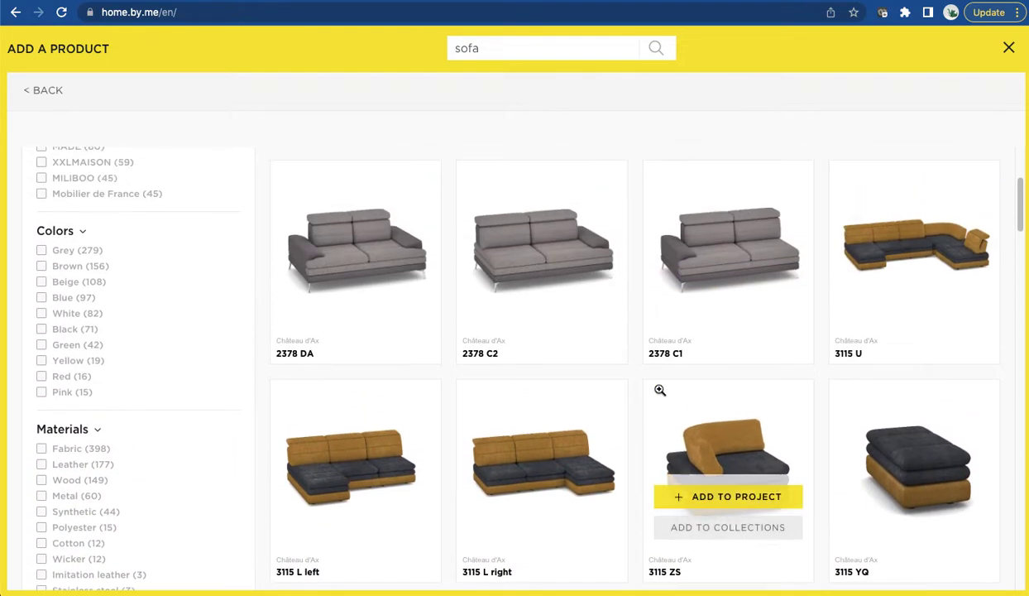
{"action": "scroll", "coordinate": [659, 390], "scroll_direction": "up", "scroll_amount": 3}
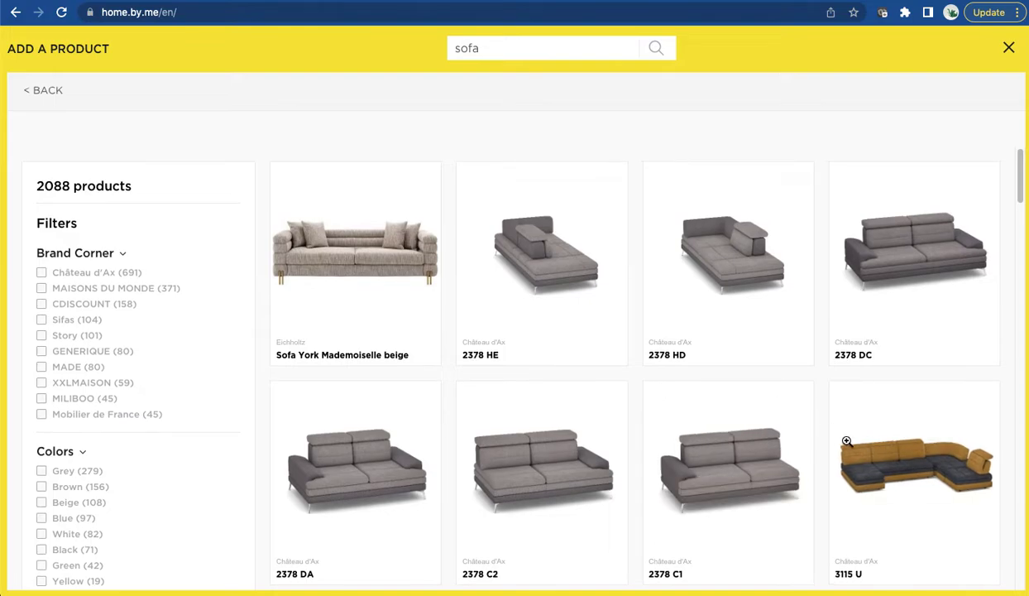
{"action": "mouse_move", "coordinate": [878, 447]}
{"action": "left_click", "coordinate": [894, 498]}
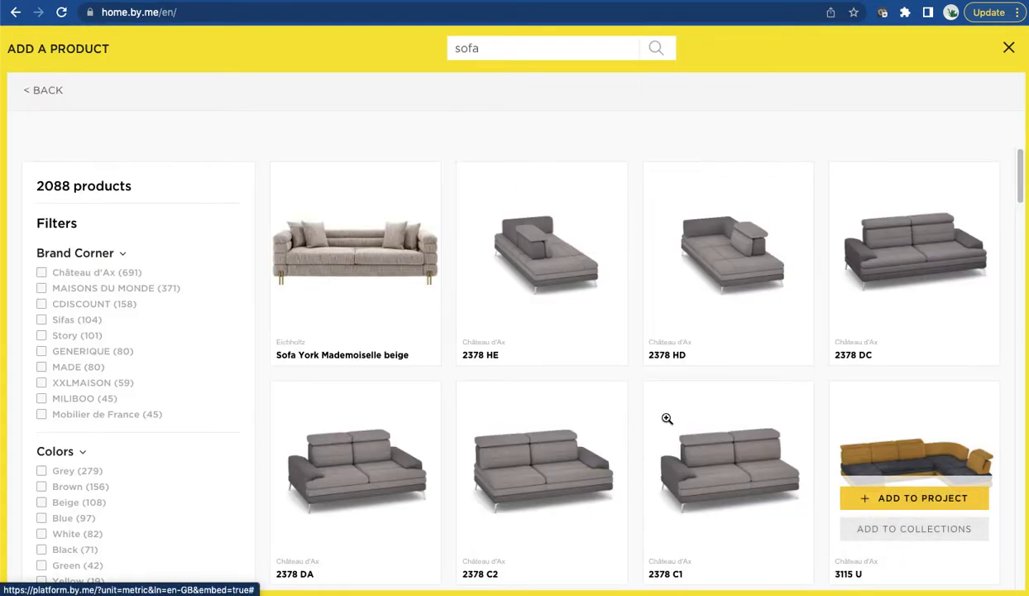
{"action": "mouse_move", "coordinate": [901, 472]}
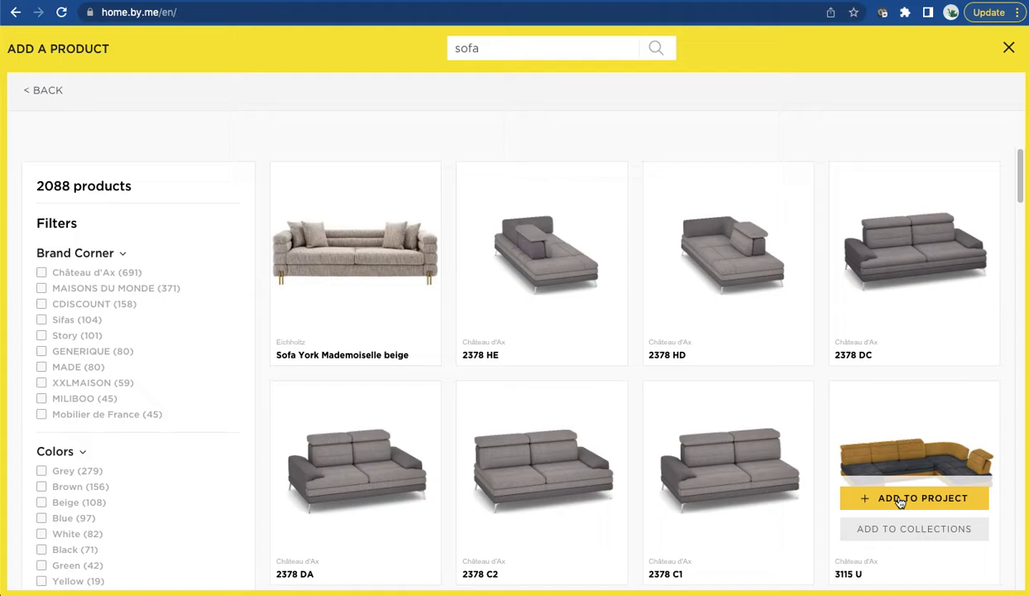
{"action": "left_click", "coordinate": [902, 499]}
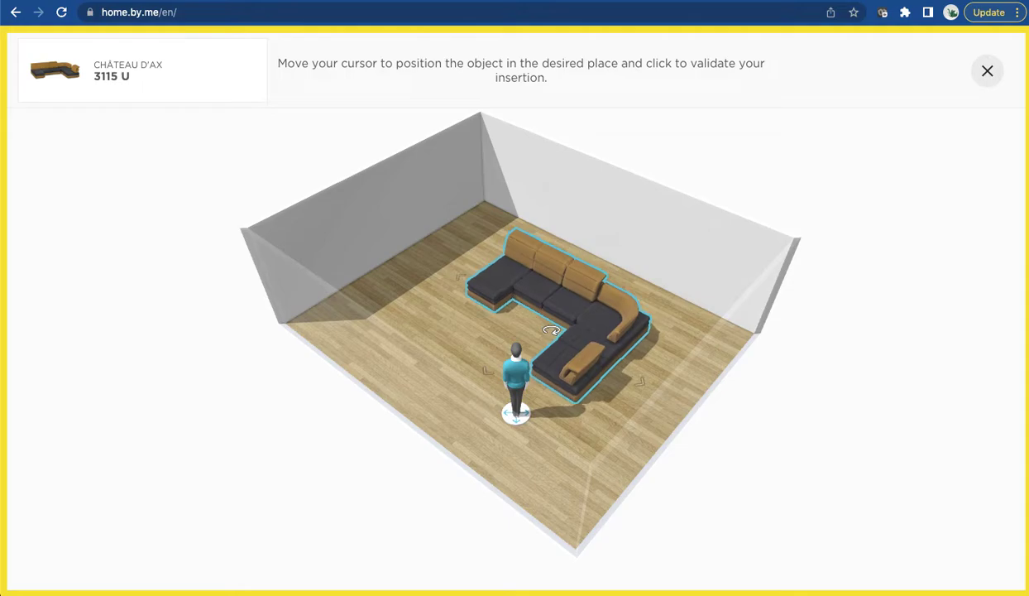
Drop the sofa on the floor, rotate it about 90 degrees and shift it left.
{"action": "left_click", "coordinate": [552, 330]}
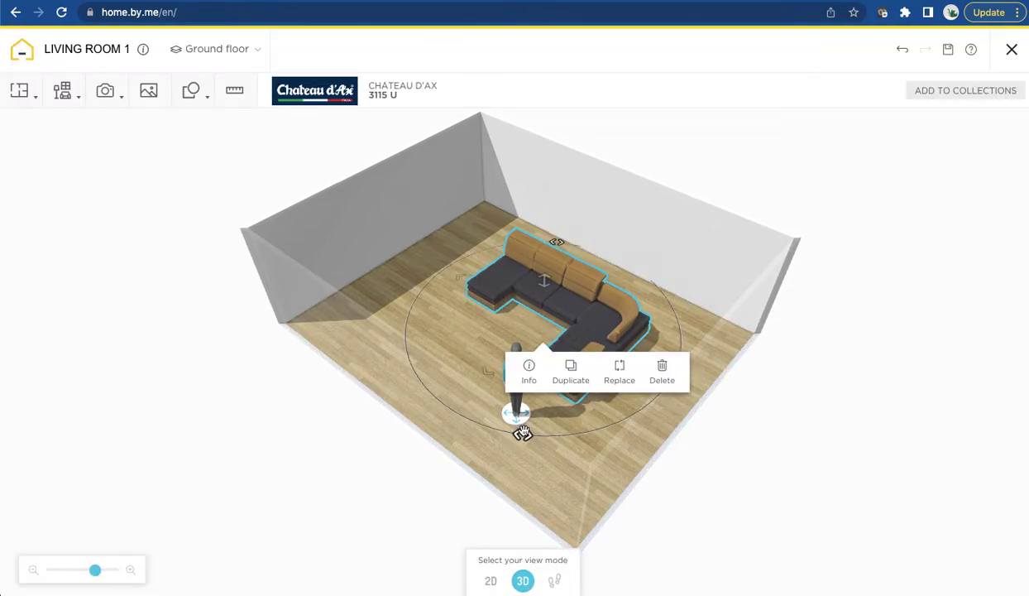
{"action": "left_click_drag", "start_coordinate": [520, 432], "coordinate": [554, 228]}
{"action": "left_click", "coordinate": [486, 291]}
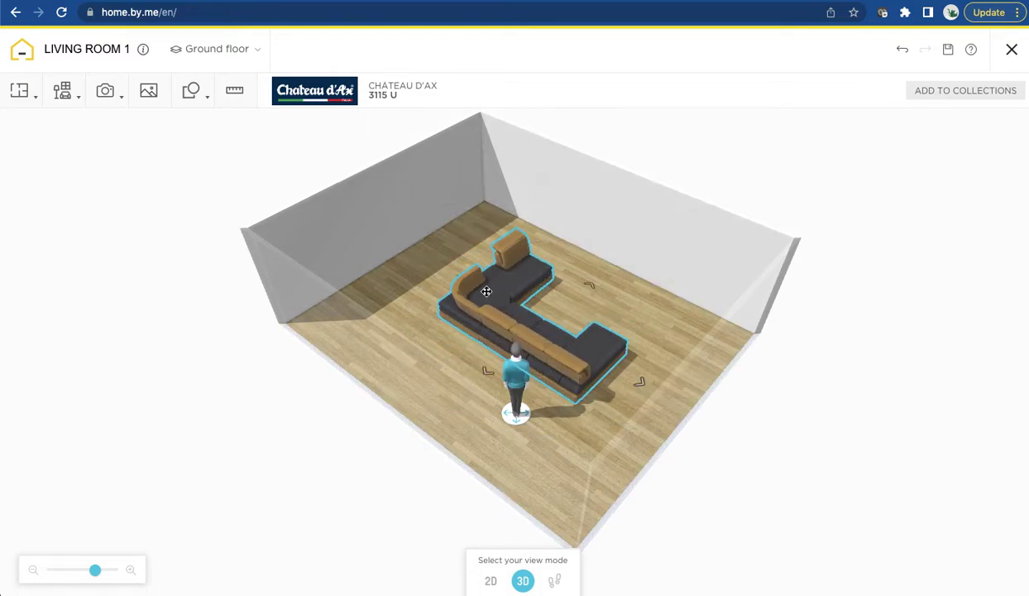
{"action": "left_click_drag", "start_coordinate": [468, 299], "coordinate": [443, 298]}
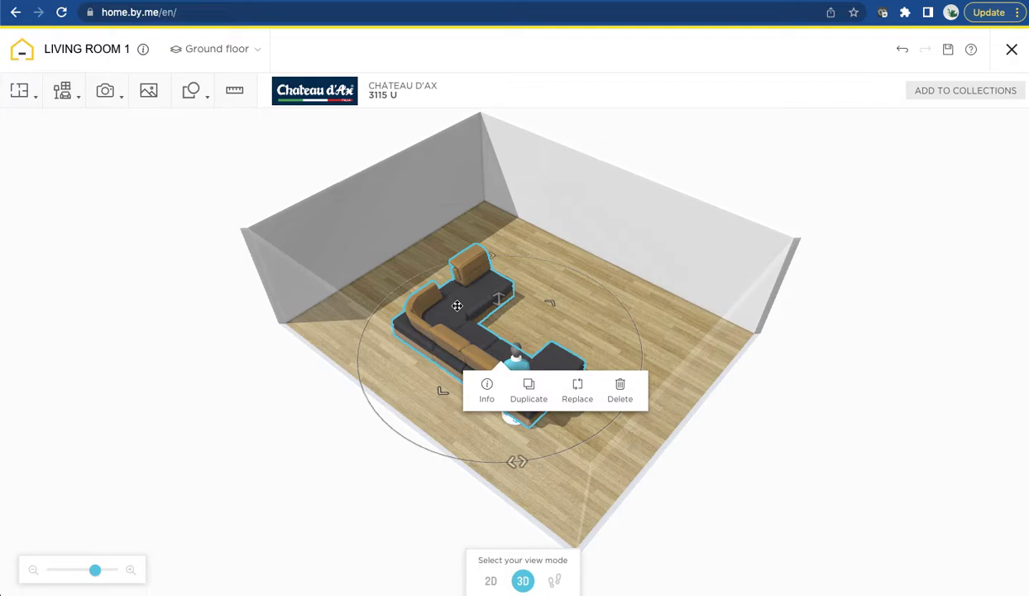
Deselect the sofa, orbit around the room and open the catalogue category list.
{"action": "left_click", "coordinate": [651, 326]}
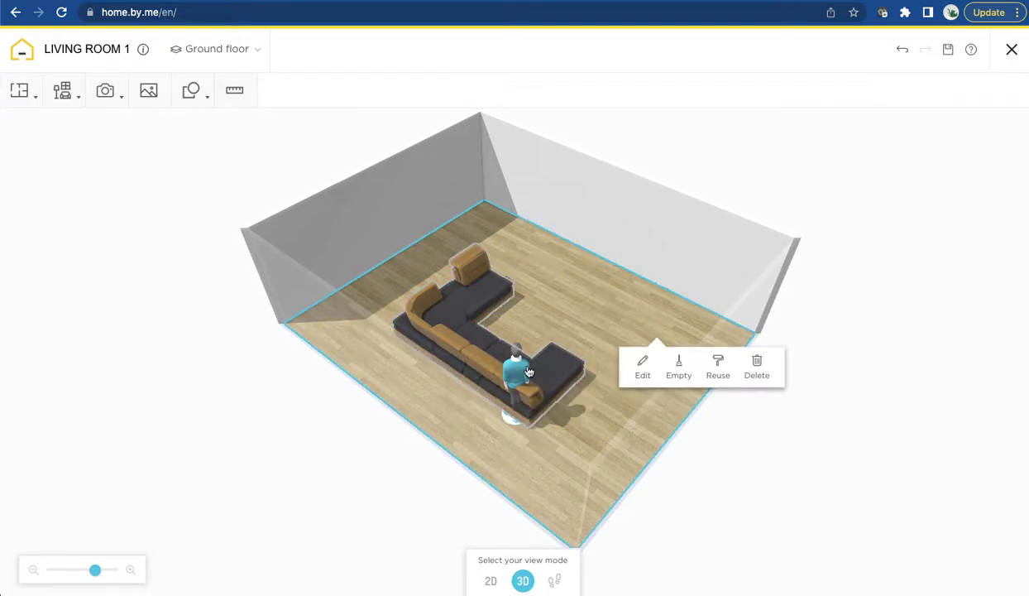
{"action": "left_click", "coordinate": [671, 331]}
{"action": "left_click_drag", "start_coordinate": [671, 331], "coordinate": [96, 133]}
{"action": "left_click", "coordinate": [65, 101]}
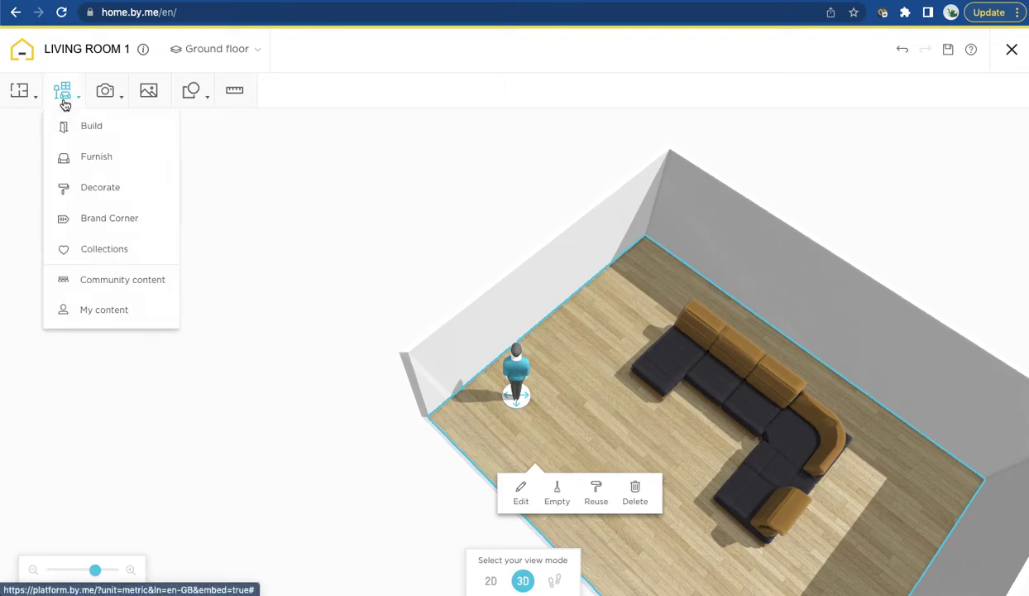
Search the furniture catalogue for floor lamps.
{"action": "left_click", "coordinate": [104, 156]}
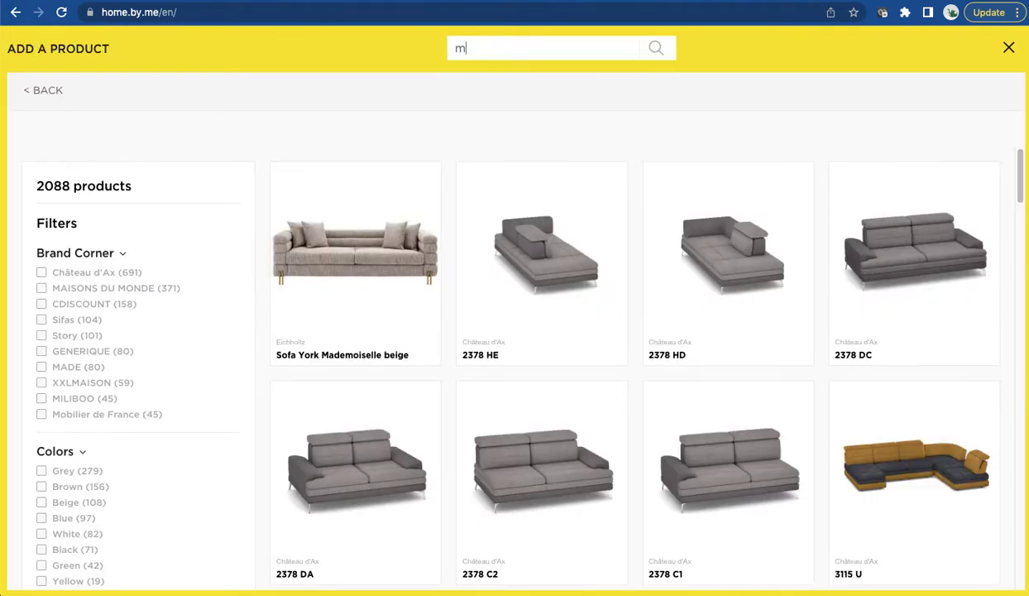
{"action": "type", "text": "a"}
{"action": "key", "text": "BackSpace"}
{"action": "key", "text": "BackSpace"}
{"action": "type", "text": "lam"}
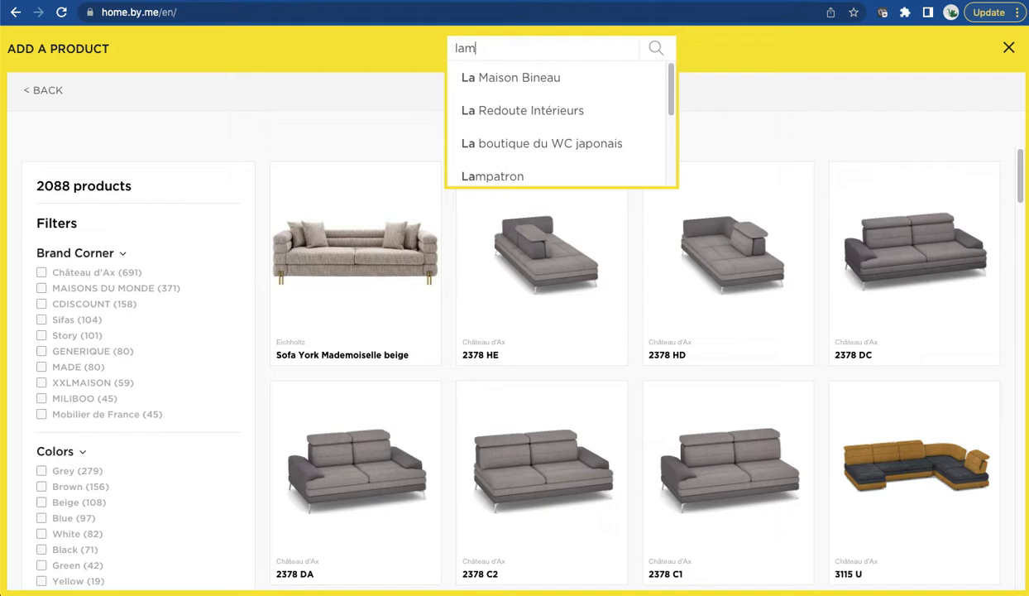
{"action": "type", "text": "ps"}
{"action": "key", "text": "Return"}
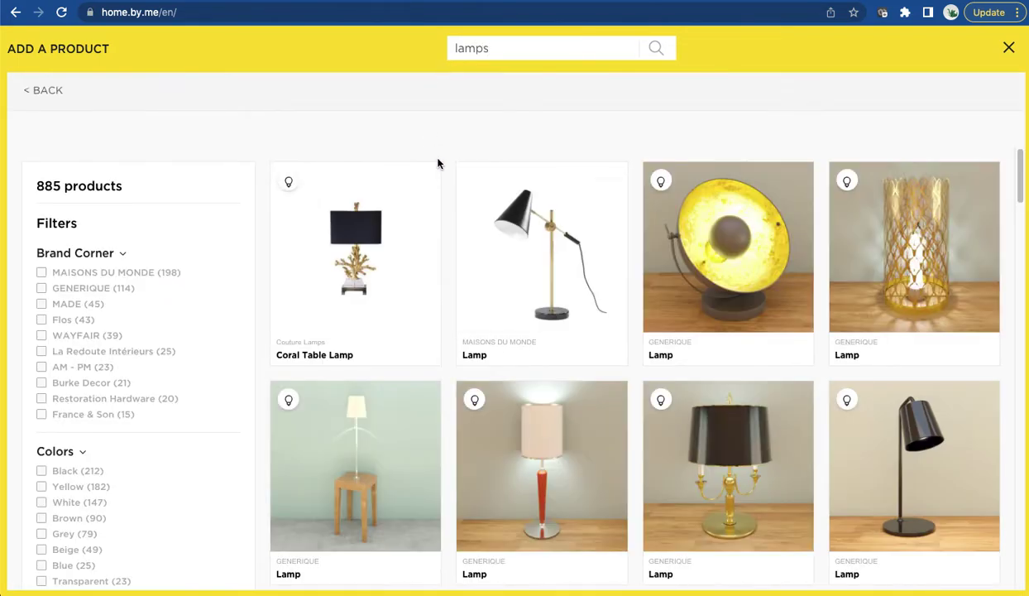
{"action": "scroll", "coordinate": [687, 252], "scroll_direction": "down", "scroll_amount": 5}
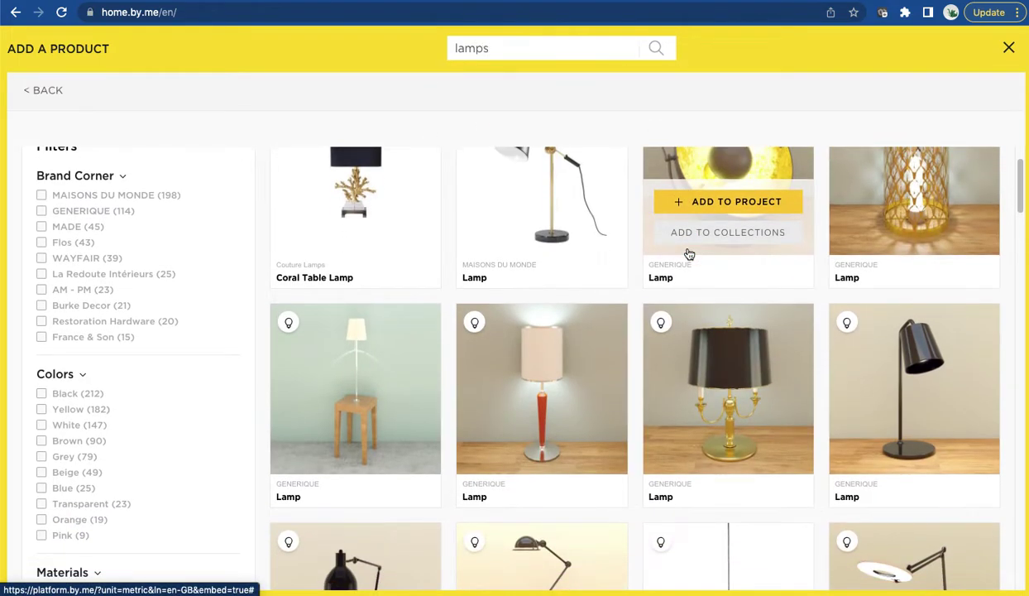
{"action": "scroll", "coordinate": [660, 246], "scroll_direction": "up", "scroll_amount": 5}
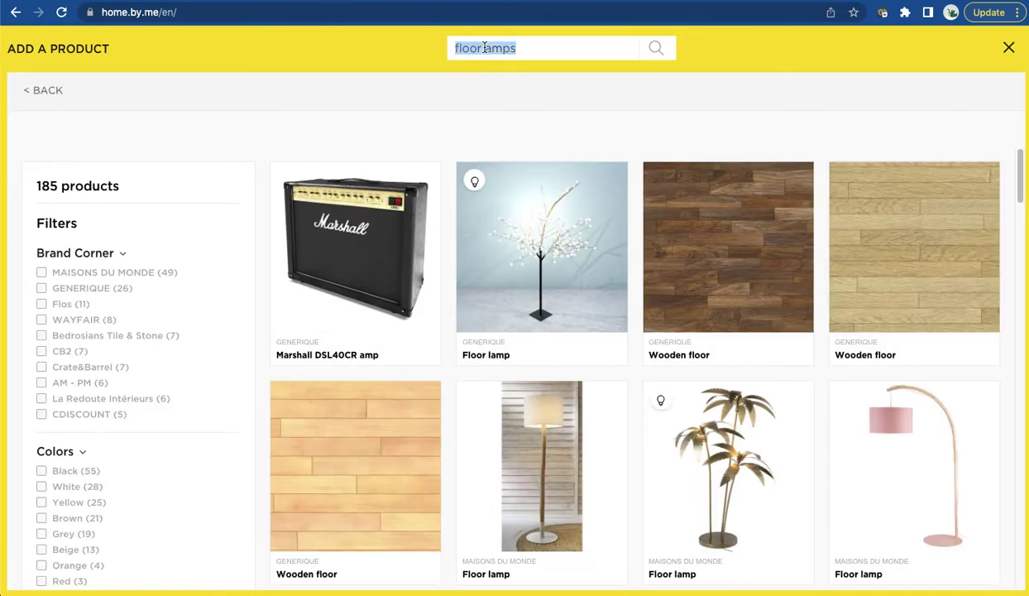
{"action": "type", "text": "l"}
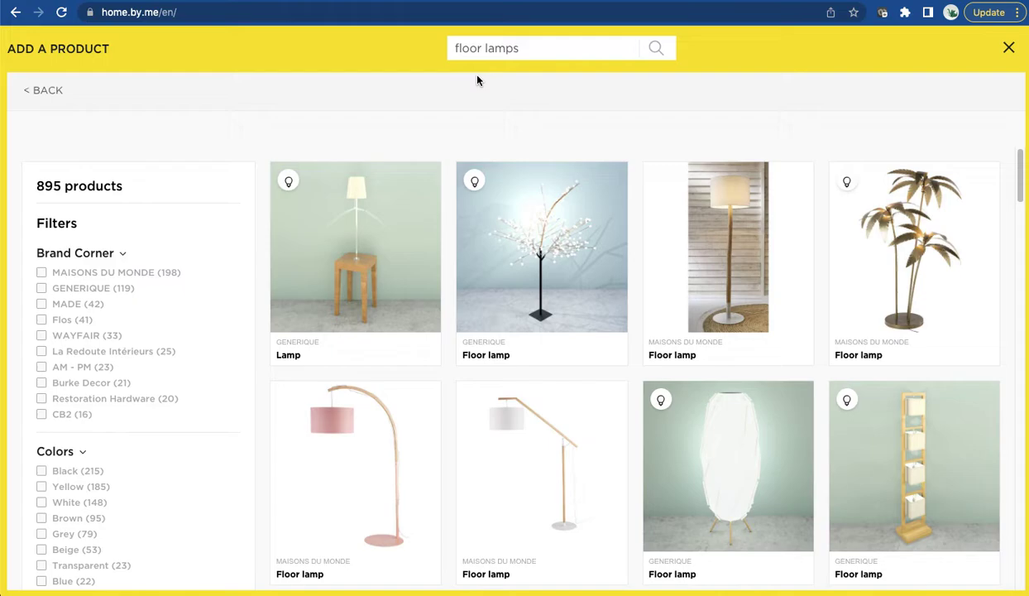
{"action": "mouse_move", "coordinate": [486, 304]}
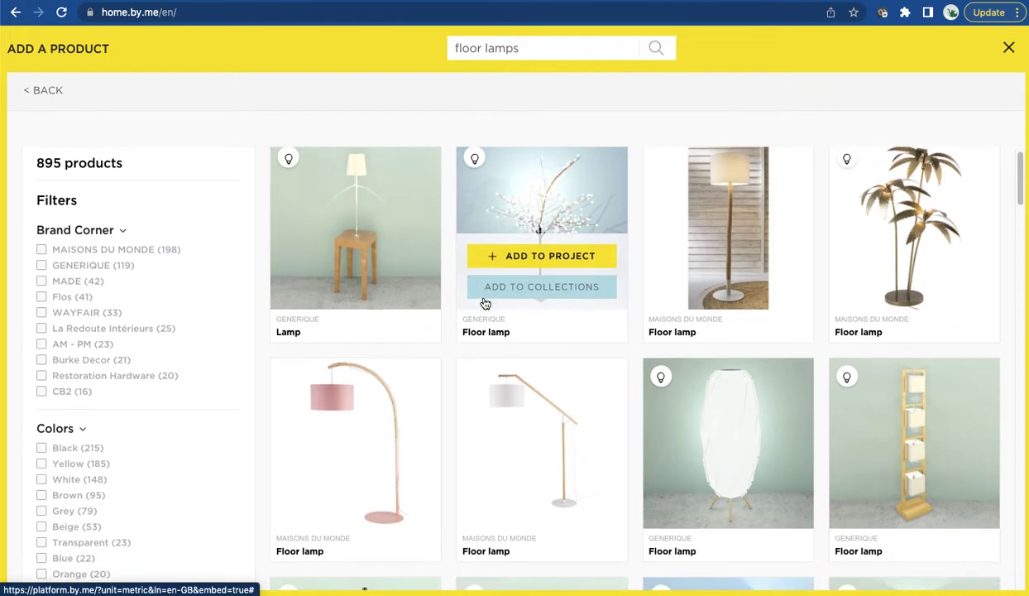
{"action": "scroll", "coordinate": [486, 305], "scroll_direction": "down", "scroll_amount": 2}
{"action": "scroll", "coordinate": [486, 305], "scroll_direction": "up", "scroll_amount": 2}
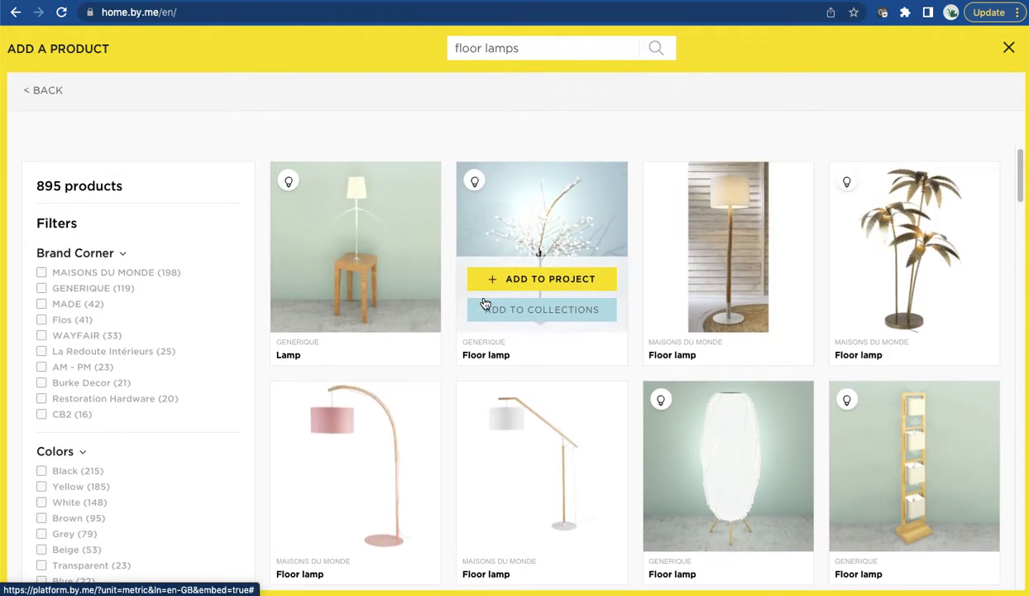
Place the palm floor lamp beside the sofa's end and switch it on.
{"action": "left_click", "coordinate": [915, 279]}
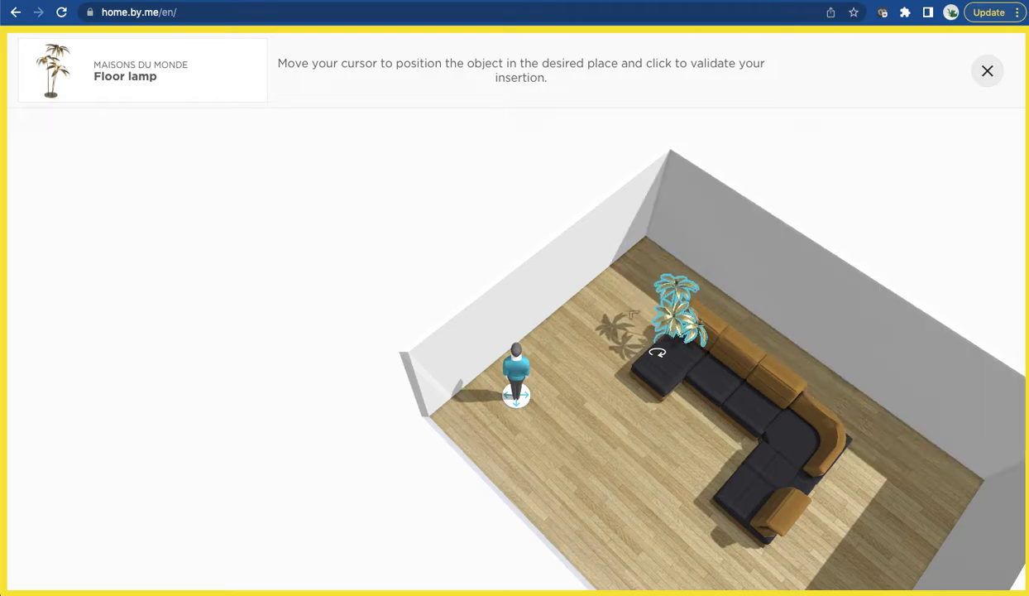
{"action": "left_click", "coordinate": [654, 327]}
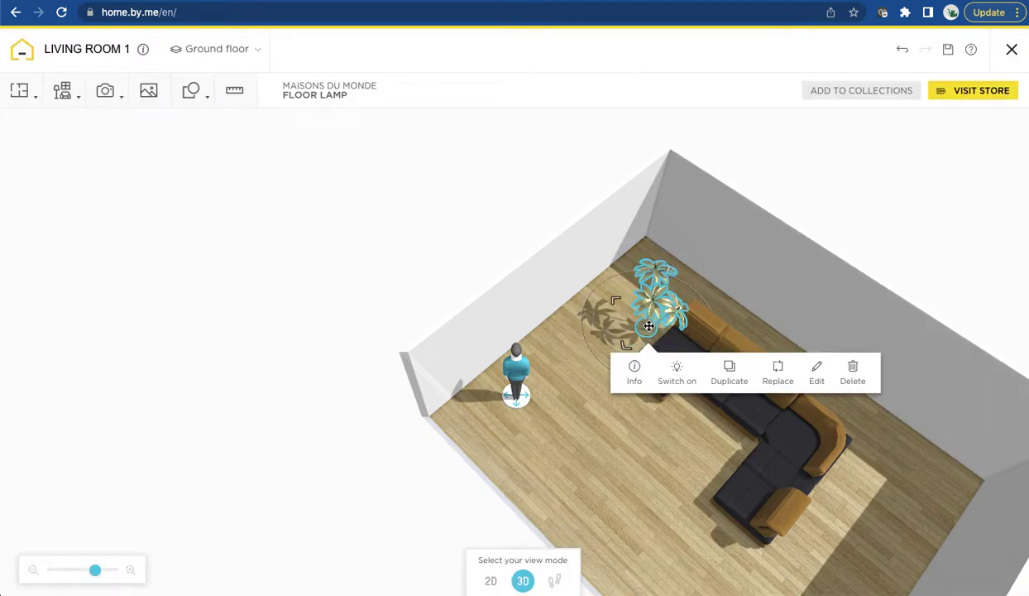
{"action": "left_click", "coordinate": [680, 373]}
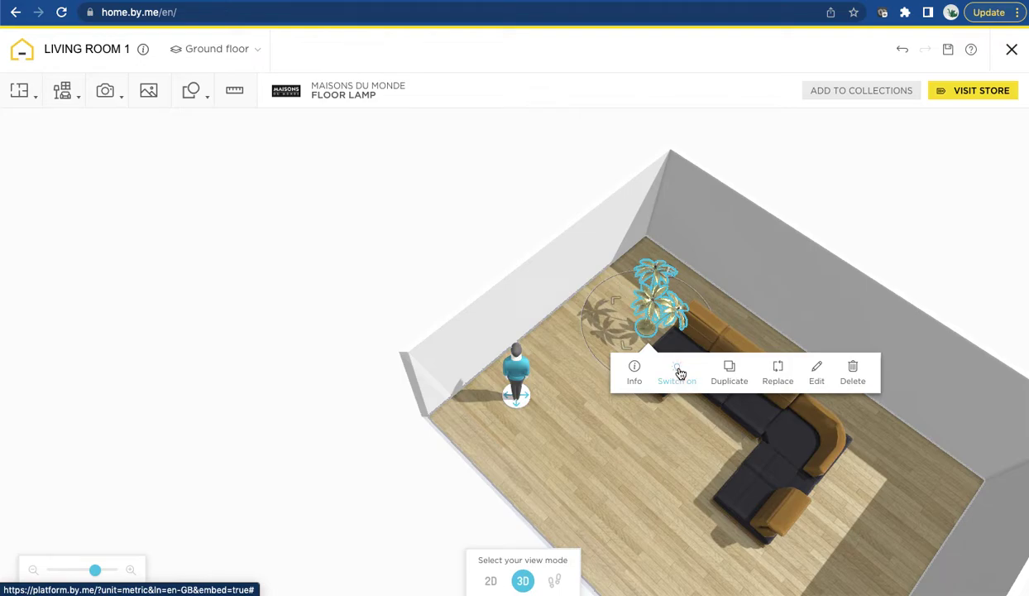
{"action": "left_click", "coordinate": [647, 435]}
{"action": "left_click_drag", "start_coordinate": [523, 389], "coordinate": [829, 376]}
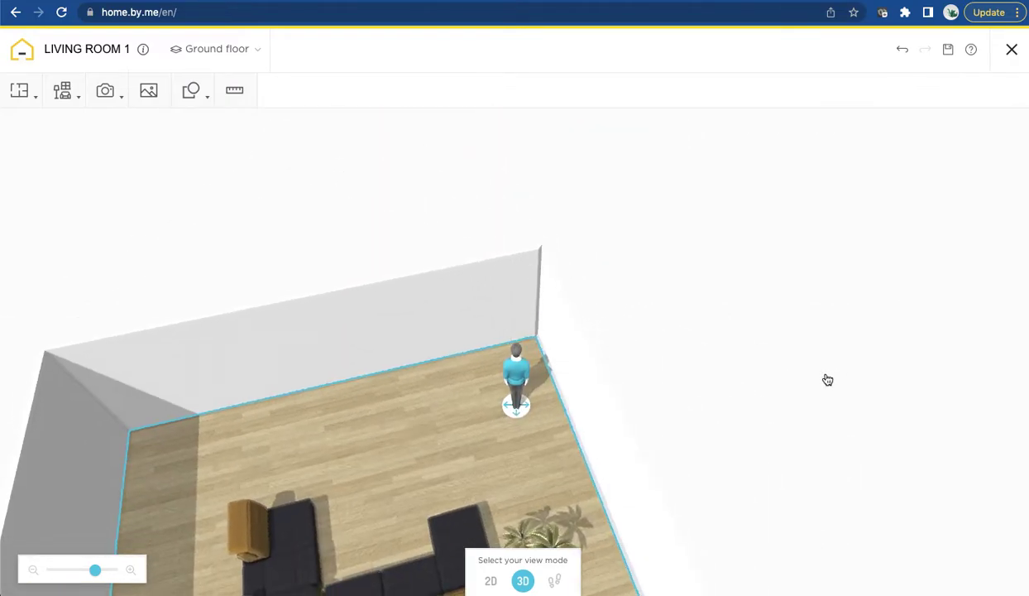
Search the furniture catalogue for 'fire place'.
{"action": "left_click", "coordinate": [64, 91]}
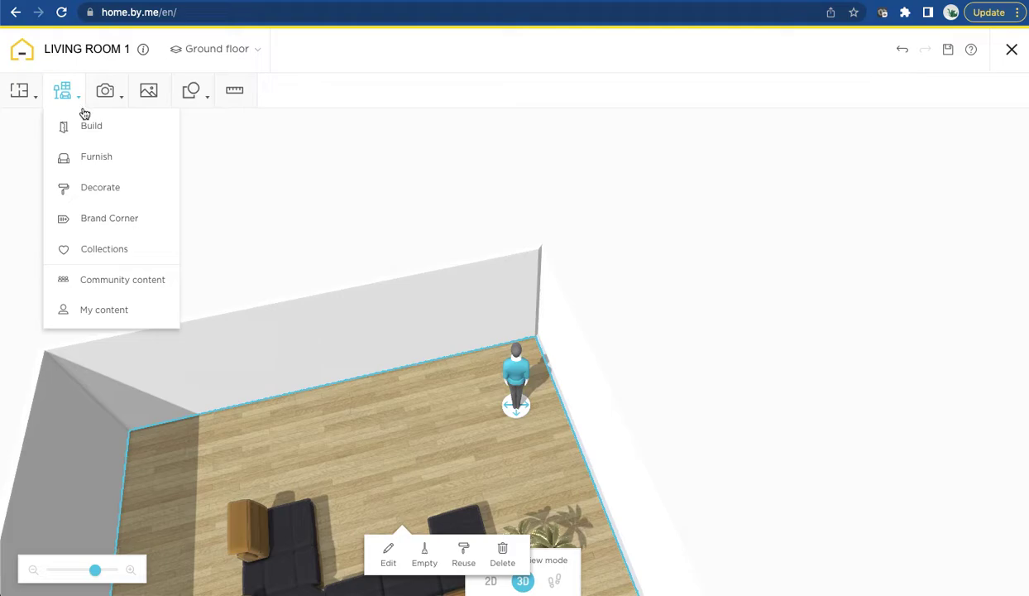
{"action": "left_click", "coordinate": [97, 157]}
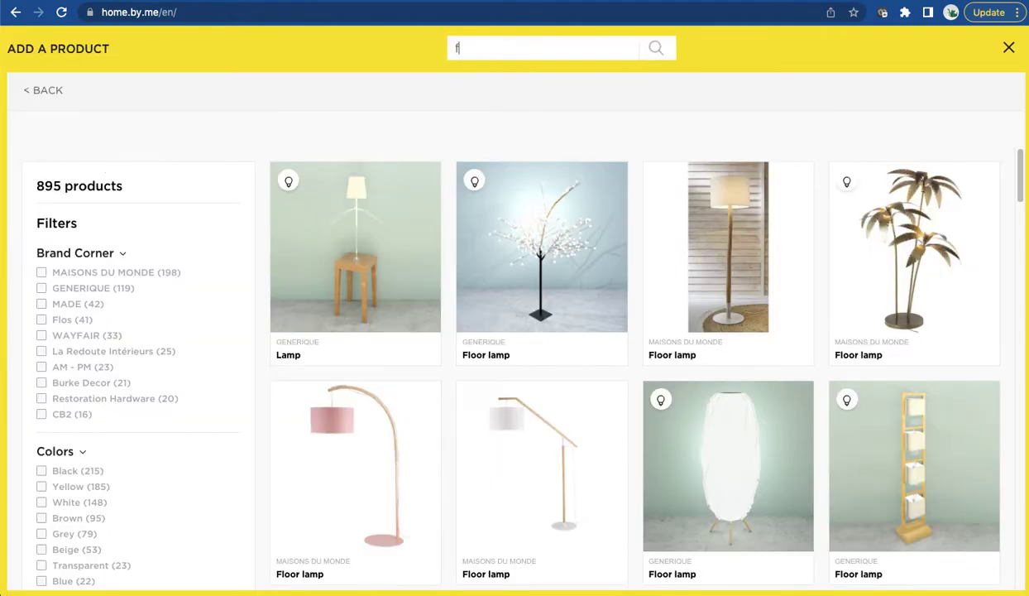
{"action": "type", "text": "ire place"}
{"action": "key", "text": "Return"}
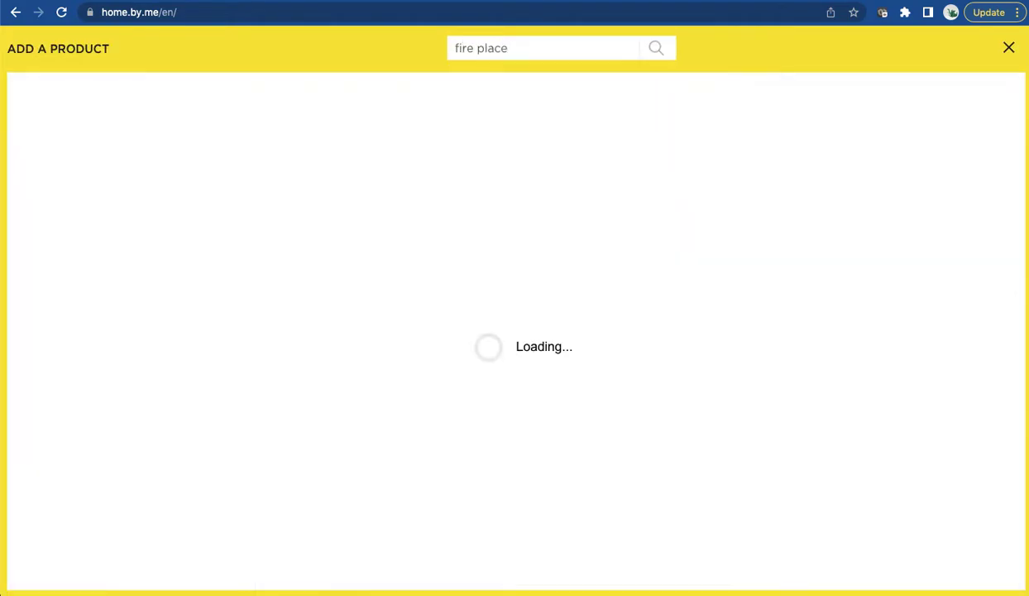
{"action": "scroll", "coordinate": [383, 249], "scroll_direction": "down", "scroll_amount": 1}
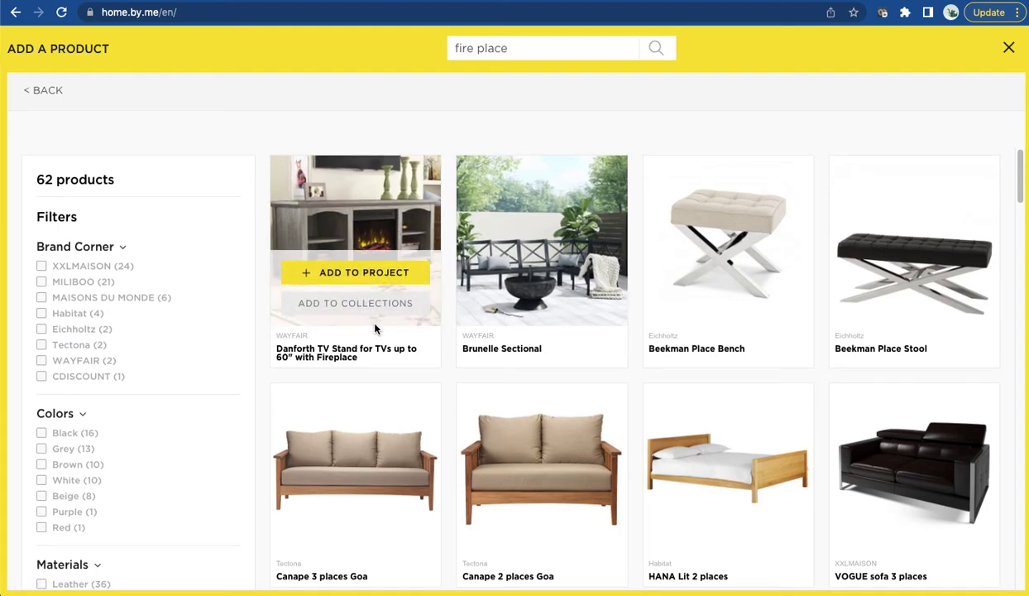
Add the Danforth TV stand, place it against the wall and move the figure aside.
{"action": "left_click", "coordinate": [366, 255]}
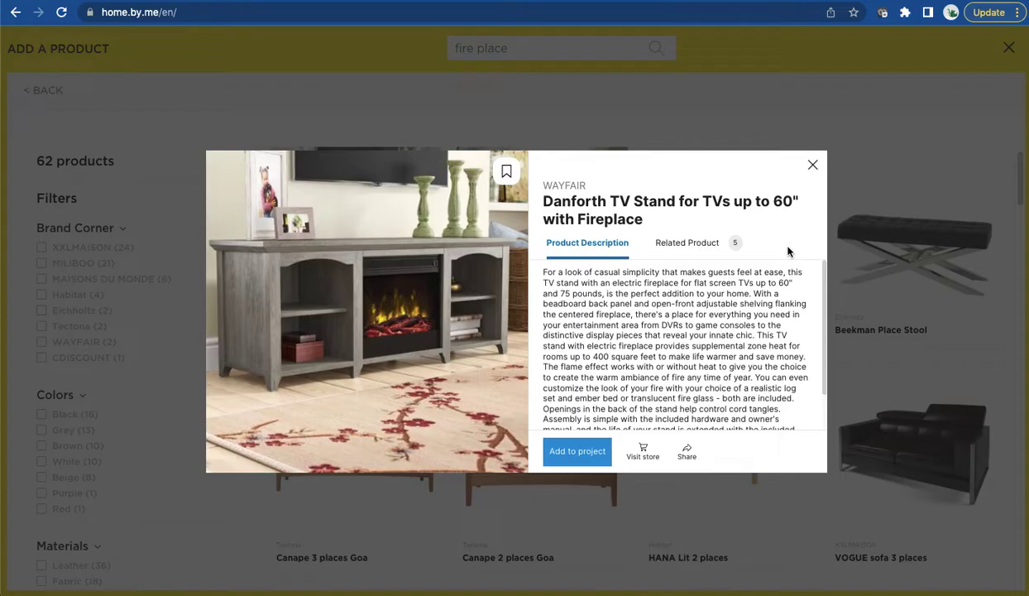
{"action": "left_click", "coordinate": [590, 448]}
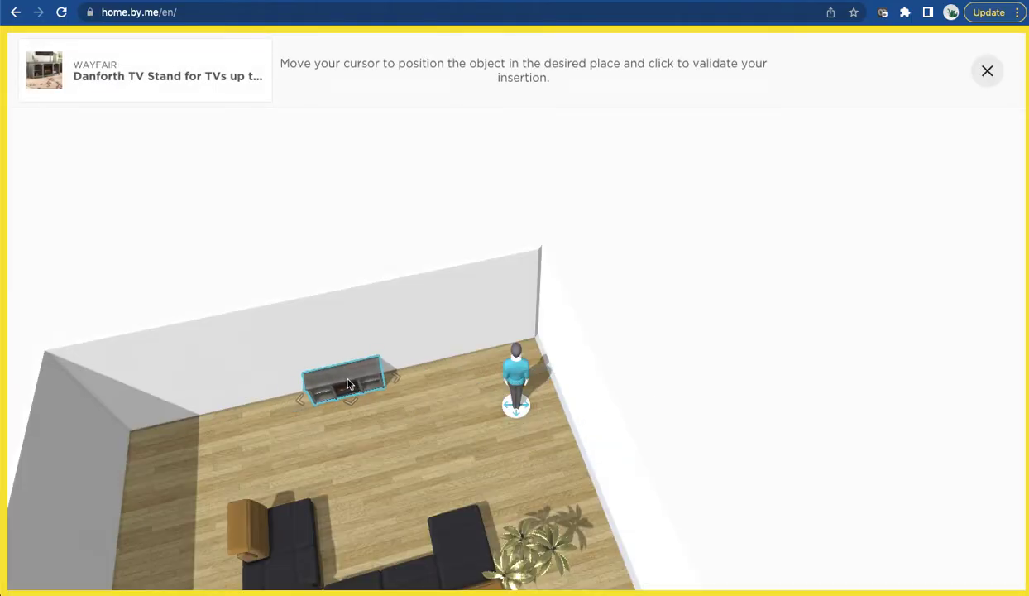
{"action": "left_click", "coordinate": [349, 385]}
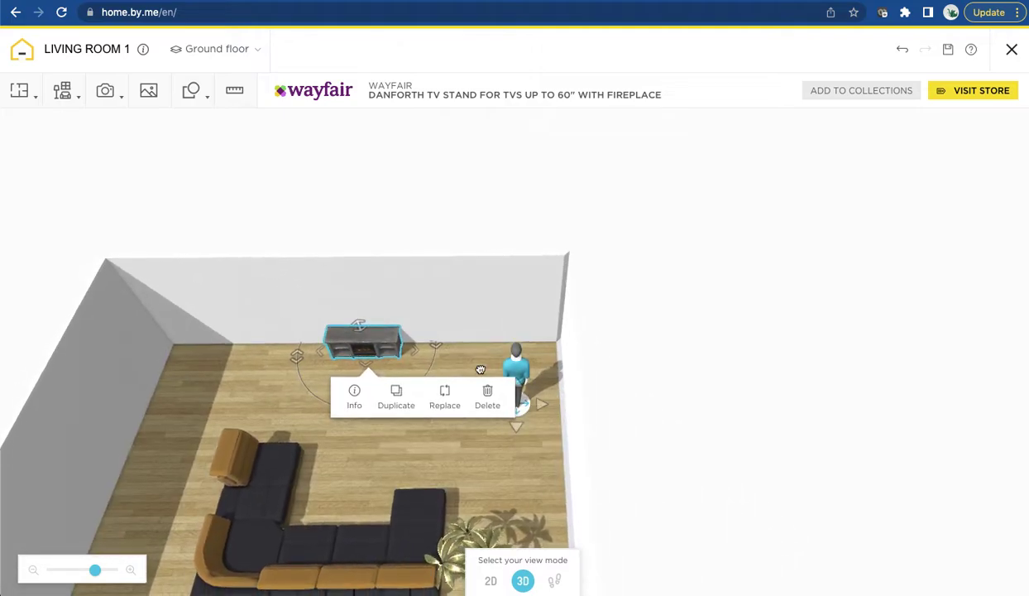
{"action": "left_click_drag", "start_coordinate": [480, 369], "coordinate": [226, 245]}
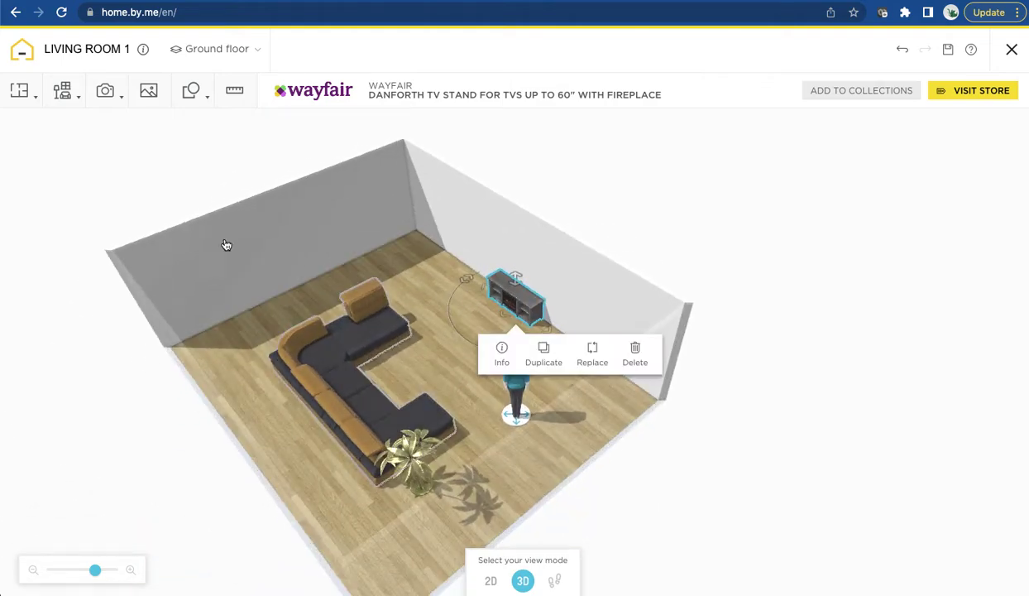
{"action": "left_click", "coordinate": [67, 96]}
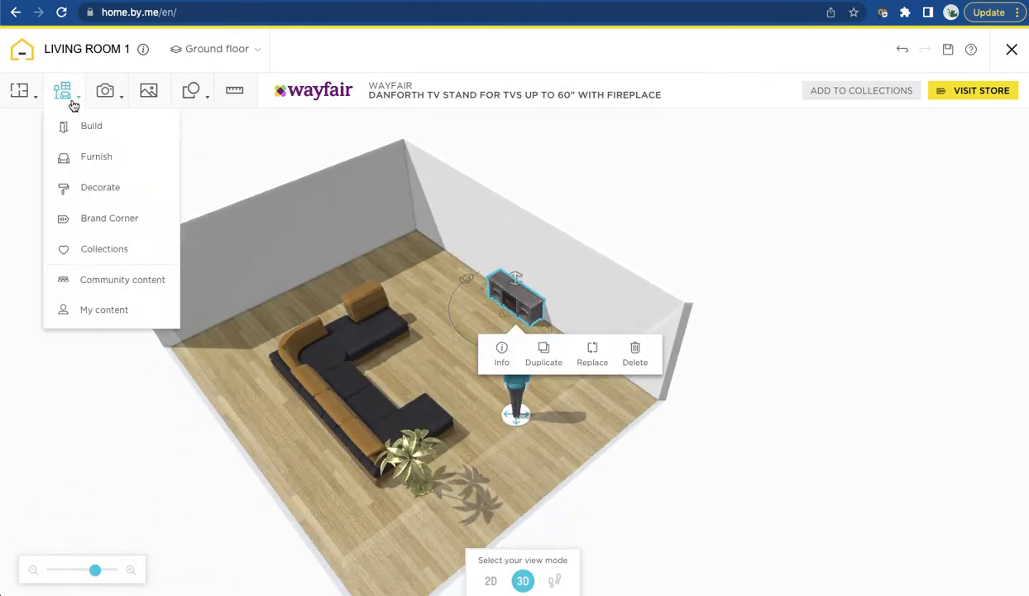
Search the furniture catalogue for 'carpet', then 'rug'.
{"action": "left_click", "coordinate": [96, 157]}
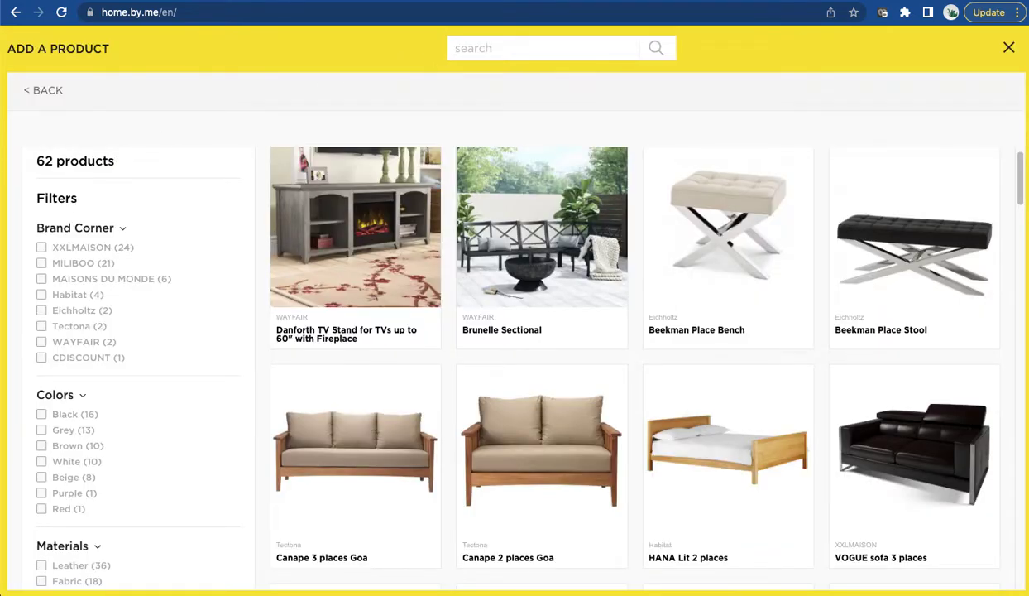
{"action": "type", "text": "capr"}
{"action": "key", "text": "BackSpace"}
{"action": "key", "text": "BackSpace"}
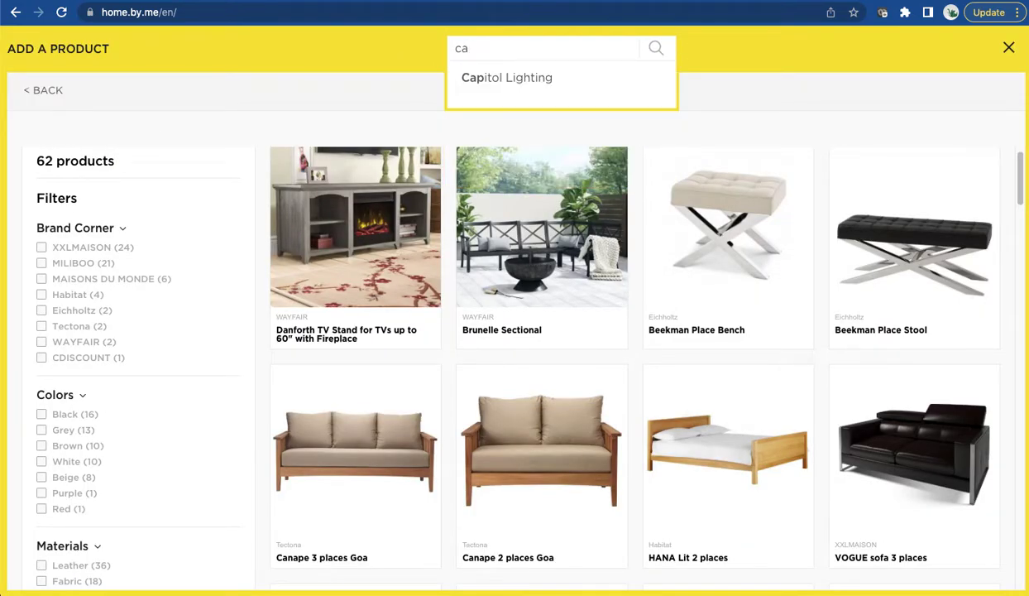
{"action": "type", "text": "rpet"}
{"action": "key", "text": "Return"}
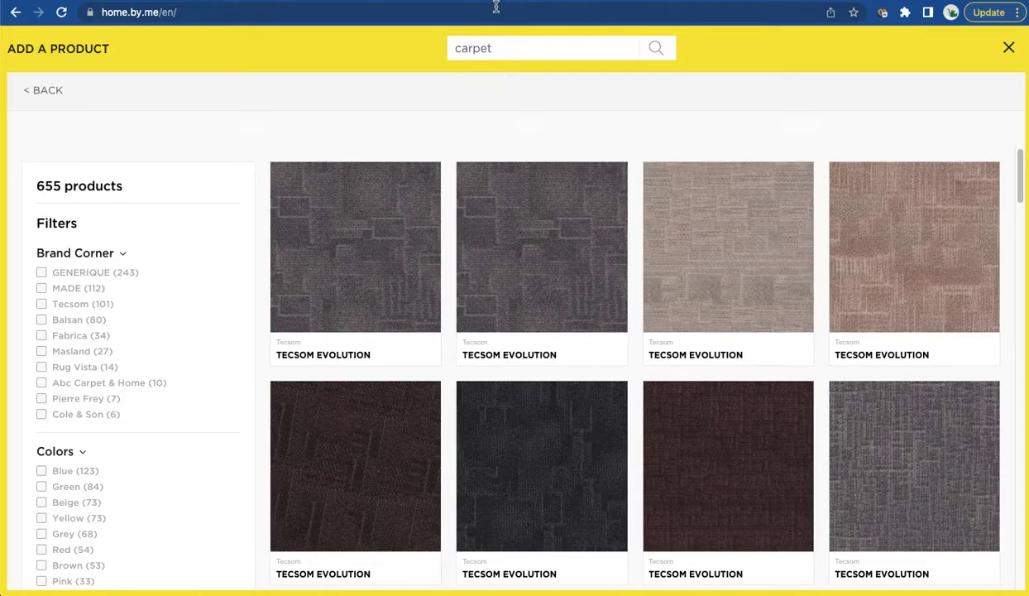
{"action": "type", "text": "rug"}
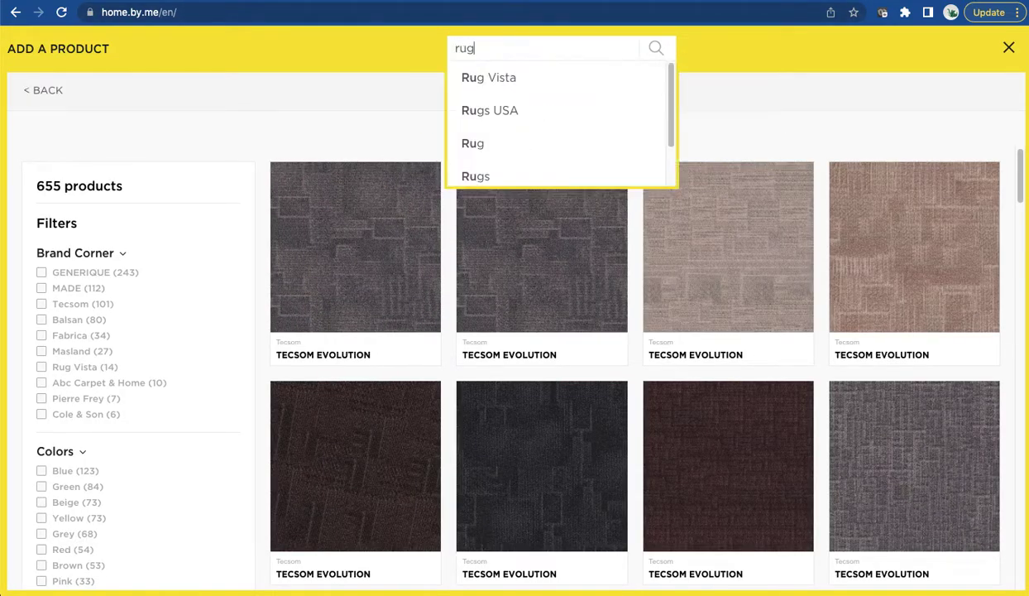
{"action": "key", "text": "Return"}
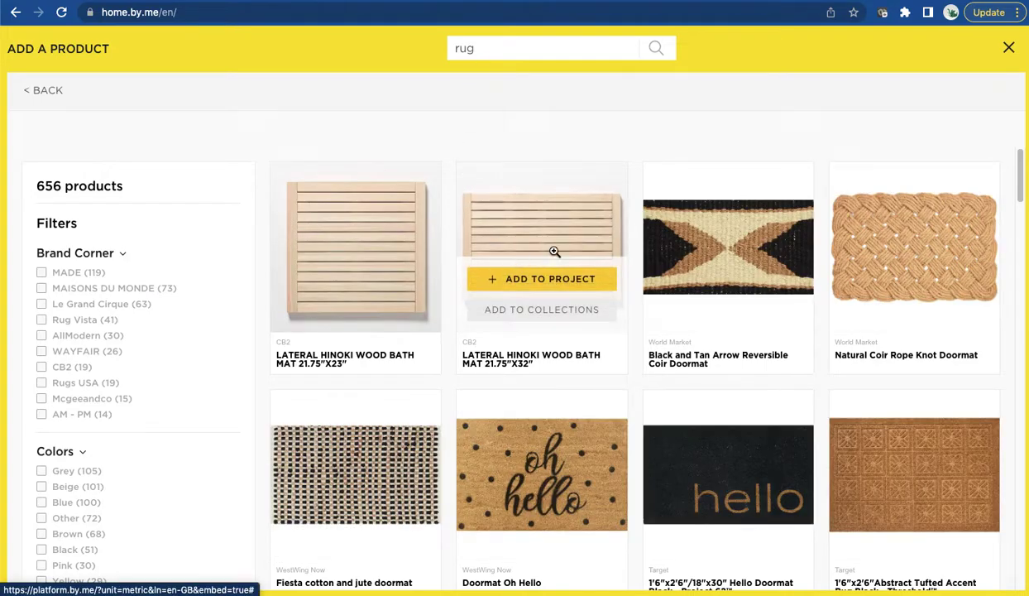
{"action": "scroll", "coordinate": [556, 392], "scroll_direction": "down", "scroll_amount": 5}
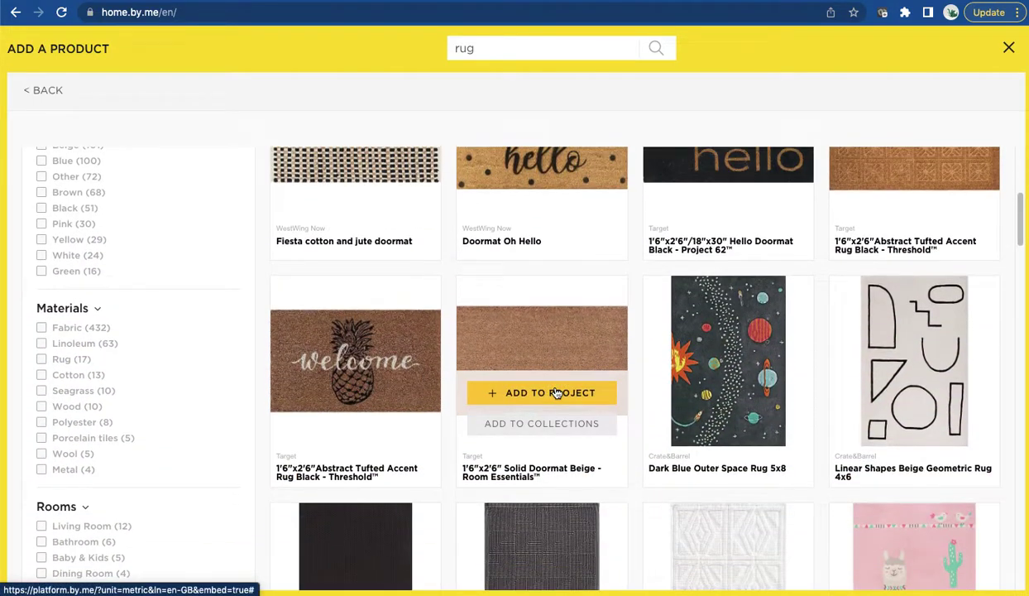
{"action": "scroll", "coordinate": [556, 389], "scroll_direction": "down", "scroll_amount": 1}
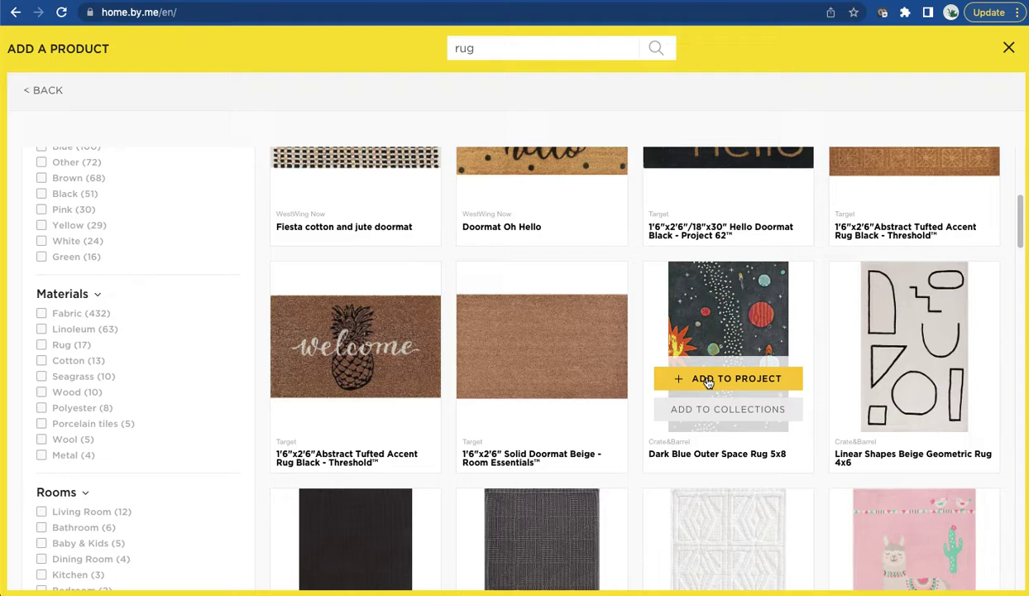
Add the Dark Blue Outer Space Rug and slide it into the sofa's inner corner.
{"action": "left_click", "coordinate": [704, 379]}
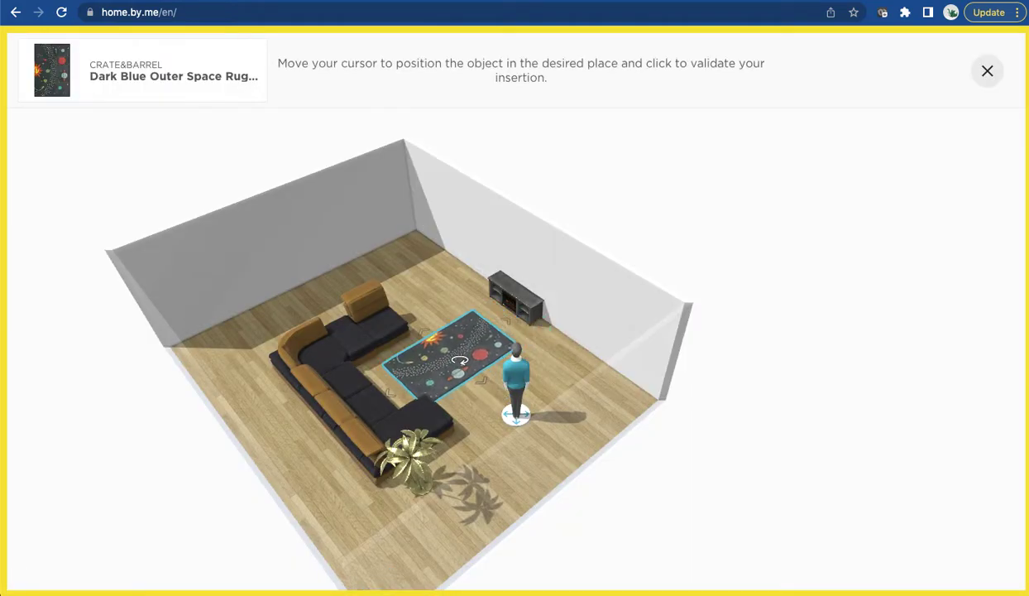
{"action": "left_click", "coordinate": [440, 353]}
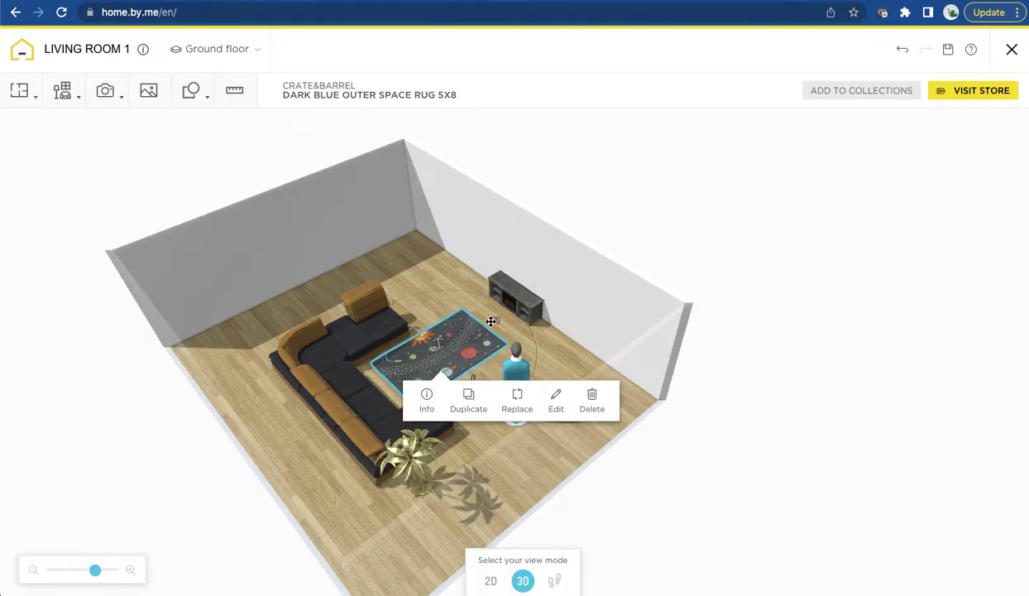
{"action": "mouse_move", "coordinate": [416, 295]}
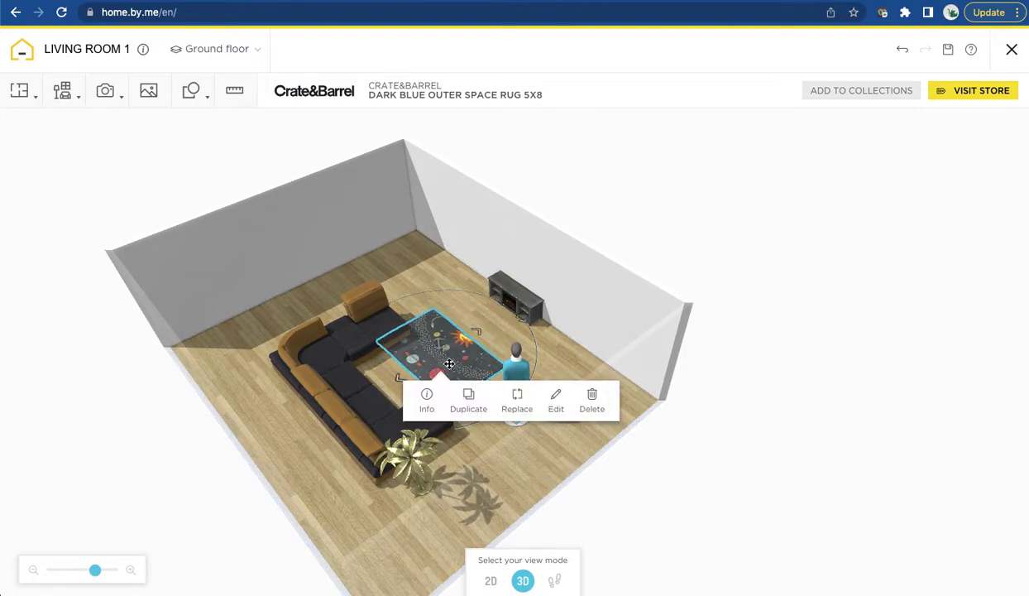
{"action": "left_click_drag", "start_coordinate": [448, 364], "coordinate": [430, 388]}
{"action": "left_click", "coordinate": [568, 388]}
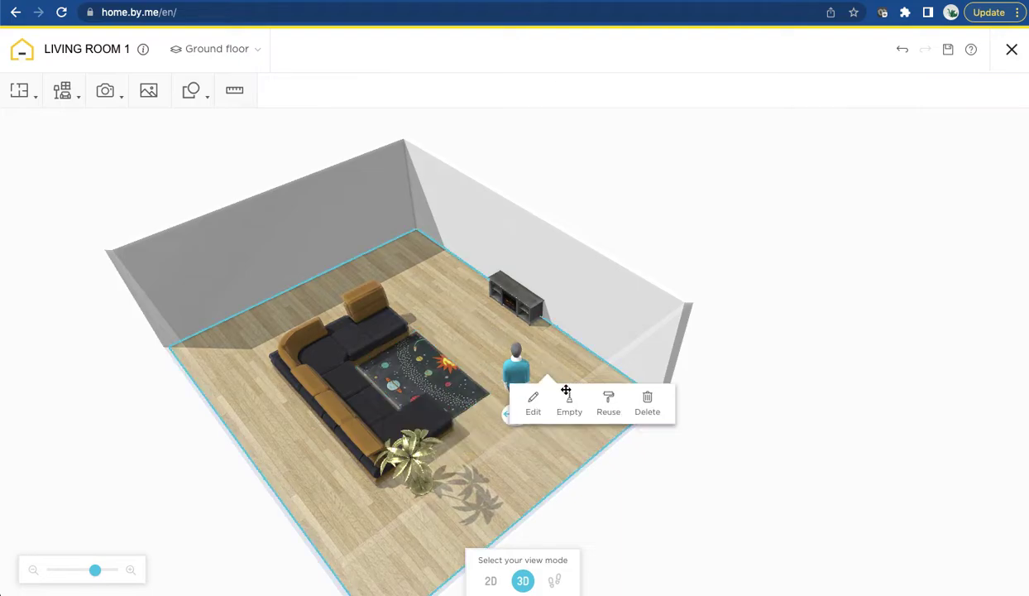
{"action": "key", "text": "Left"}
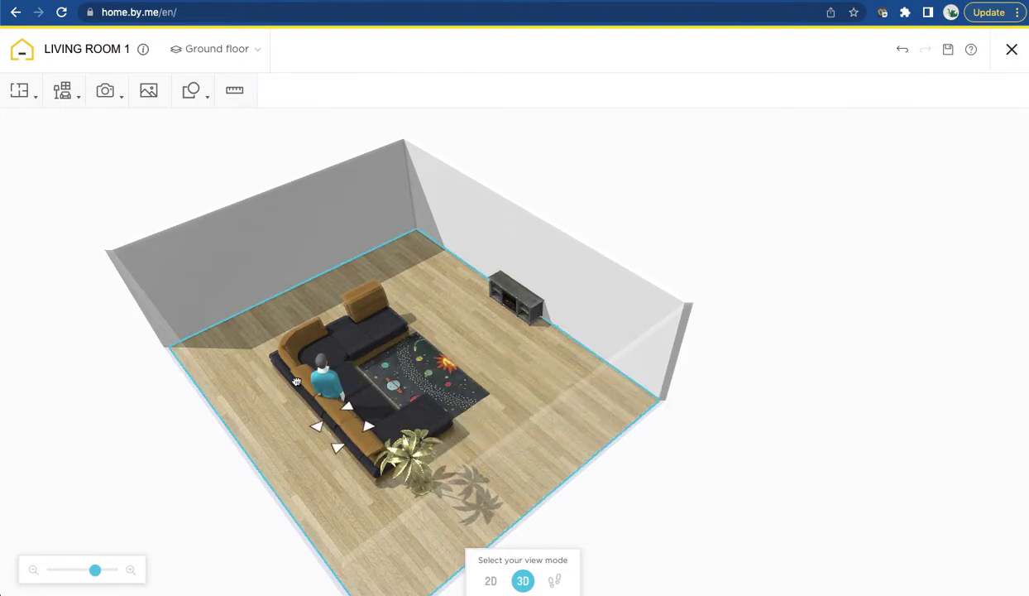
{"action": "left_click_drag", "start_coordinate": [489, 354], "coordinate": [288, 230]}
Search the furniture catalogue for 'center table'.
{"action": "left_click", "coordinate": [67, 92]}
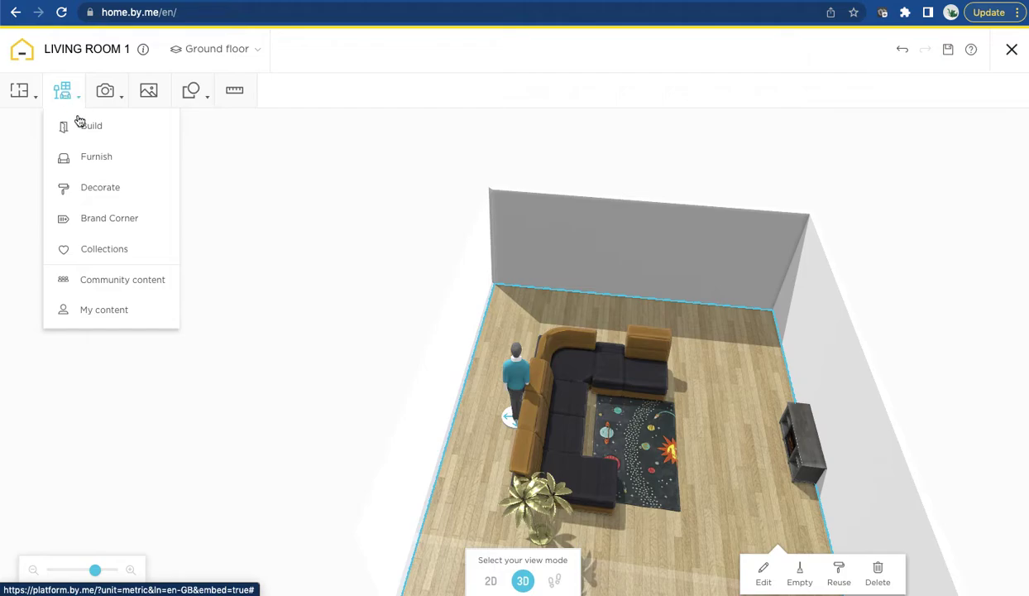
{"action": "left_click", "coordinate": [103, 158]}
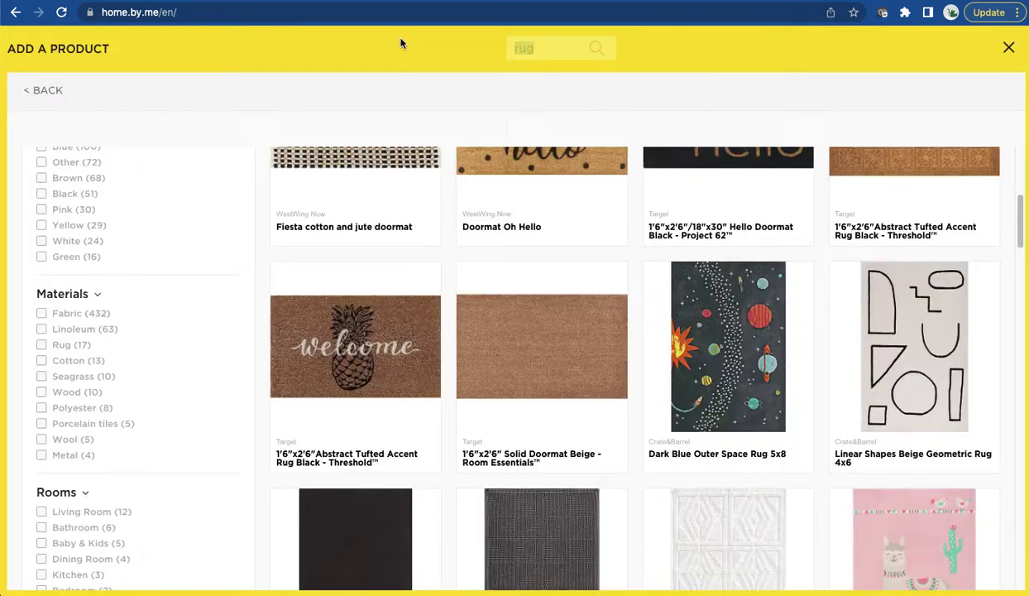
{"action": "type", "text": "center t"}
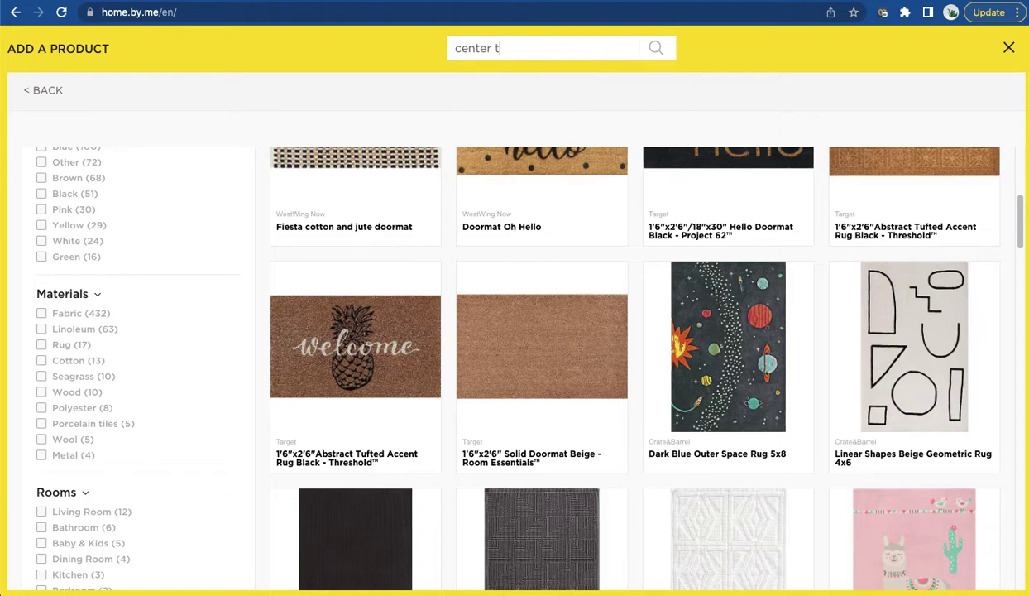
{"action": "type", "text": "able"}
{"action": "key", "text": "Return"}
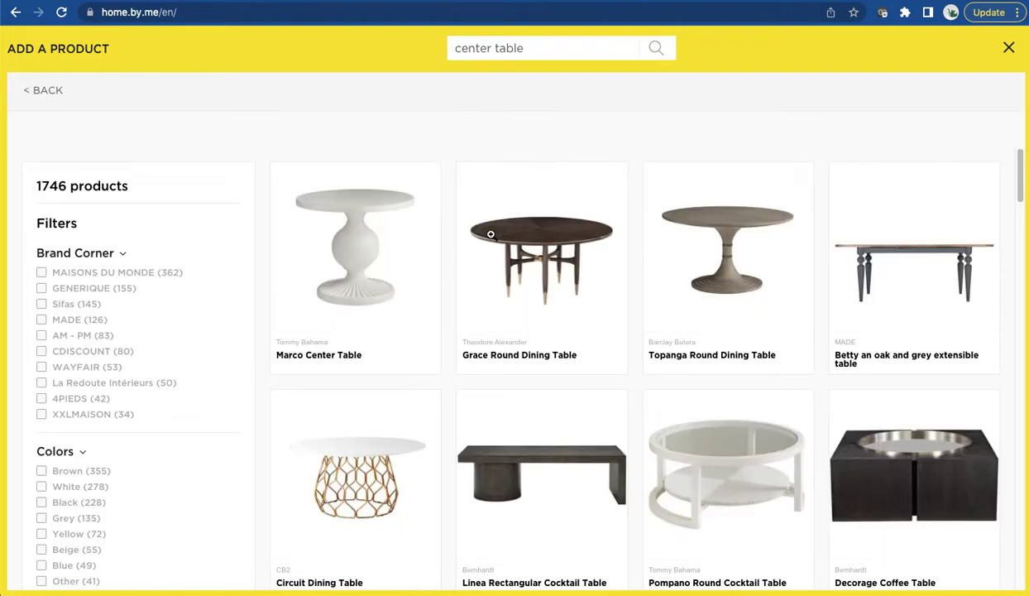
{"action": "mouse_move", "coordinate": [491, 234]}
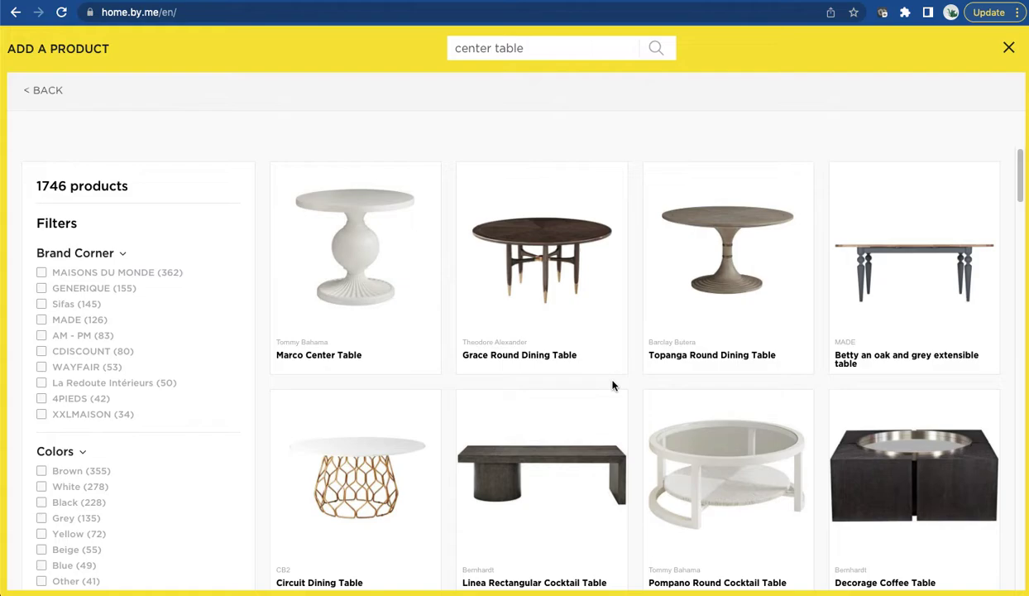
Add the Pompano Round Cocktail Table, set it on the rug and rotate it.
{"action": "left_click", "coordinate": [716, 484]}
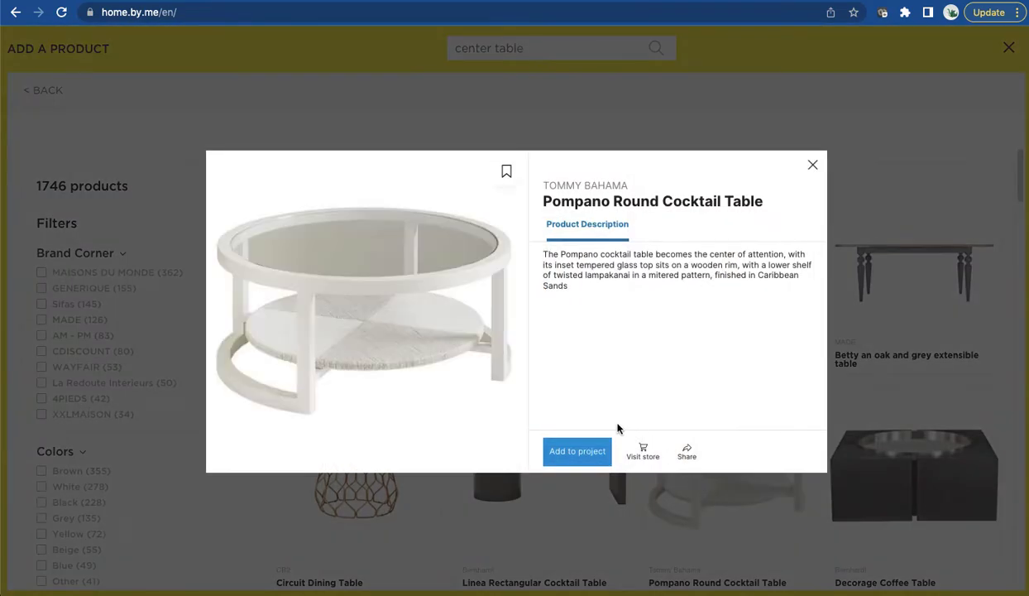
{"action": "left_click", "coordinate": [577, 451]}
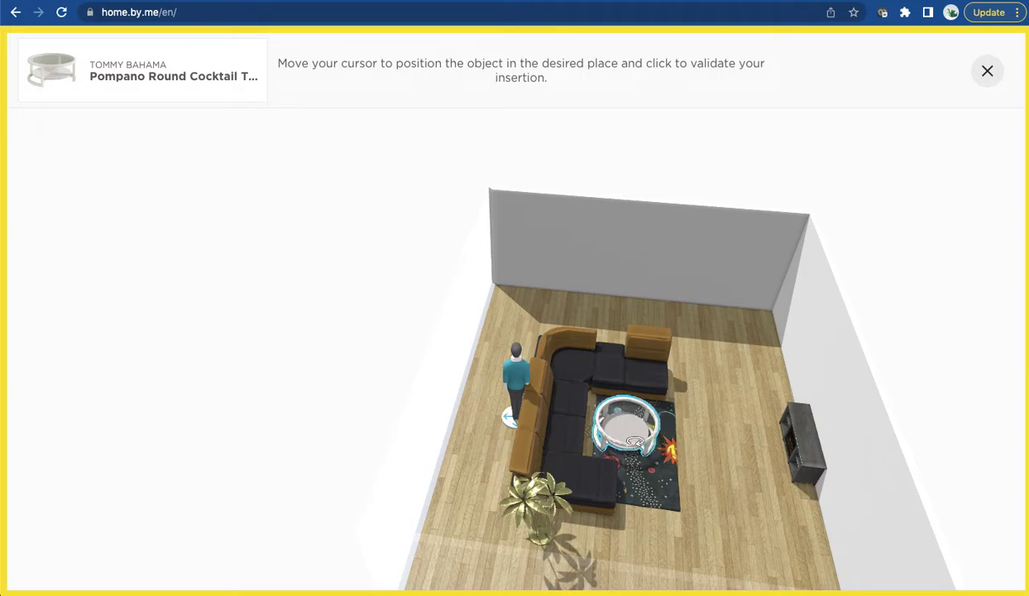
{"action": "left_click", "coordinate": [627, 423]}
{"action": "left_click_drag", "start_coordinate": [681, 428], "coordinate": [677, 454]}
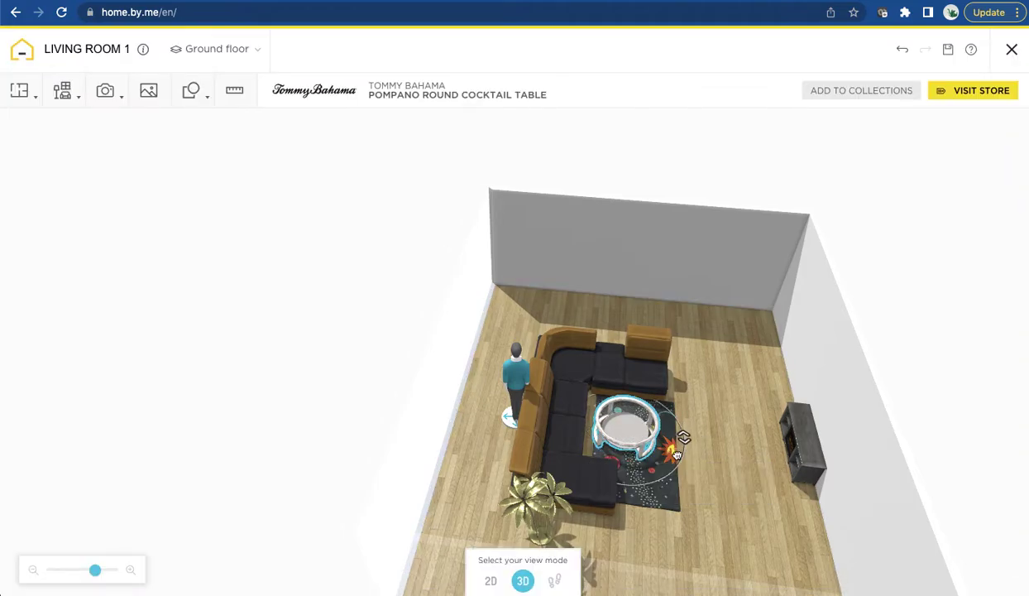
{"action": "left_click", "coordinate": [642, 476]}
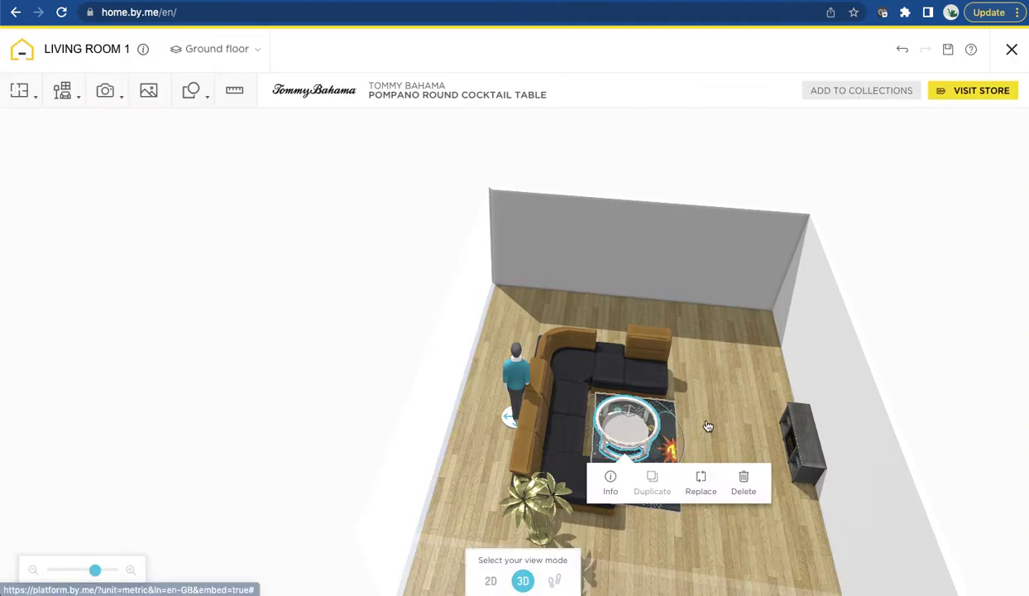
{"action": "left_click_drag", "start_coordinate": [716, 416], "coordinate": [683, 417]}
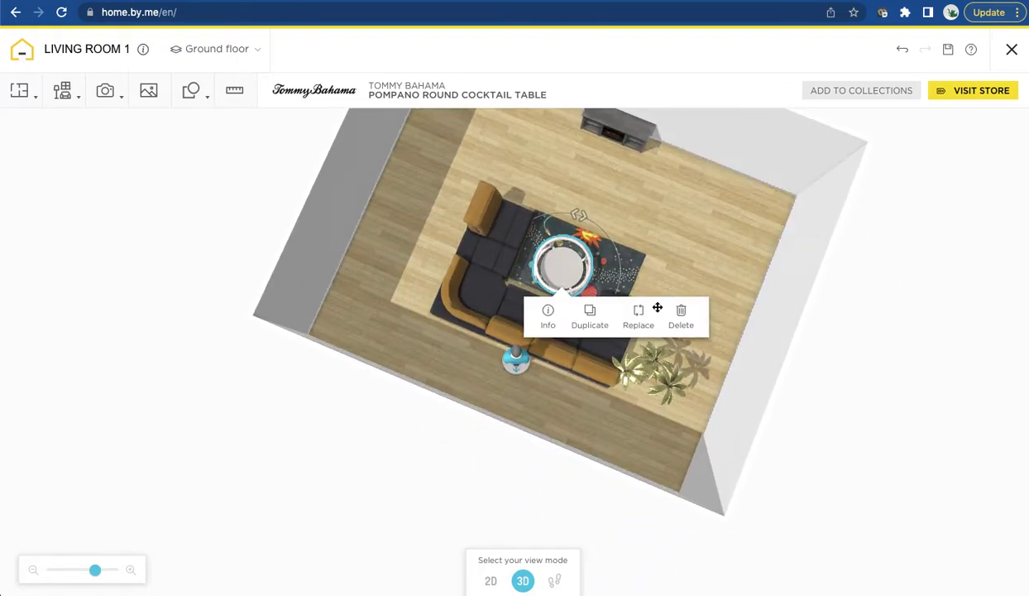
Edit the Outer Space rug to 324.1 cm wide by 169.1 cm deep, then reposition the figure.
{"action": "left_click", "coordinate": [637, 265]}
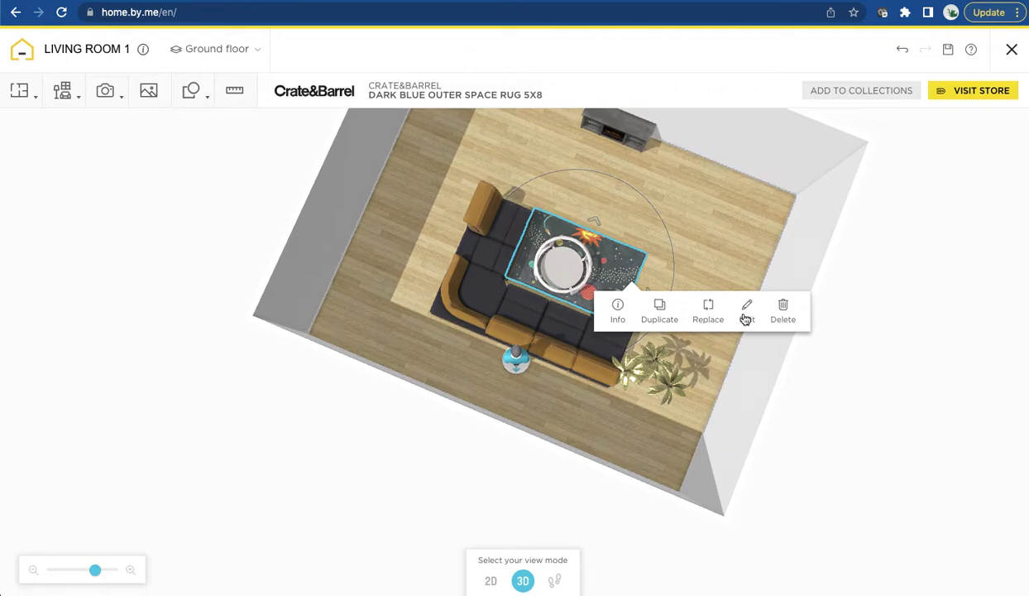
{"action": "left_click", "coordinate": [746, 319]}
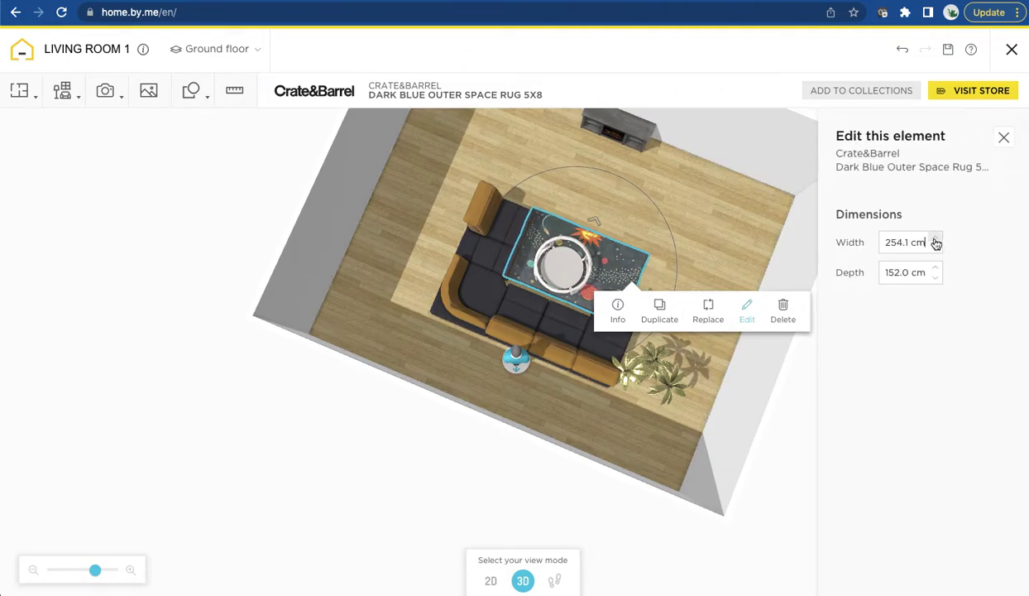
{"action": "left_click_drag", "start_coordinate": [935, 242], "coordinate": [936, 241]}
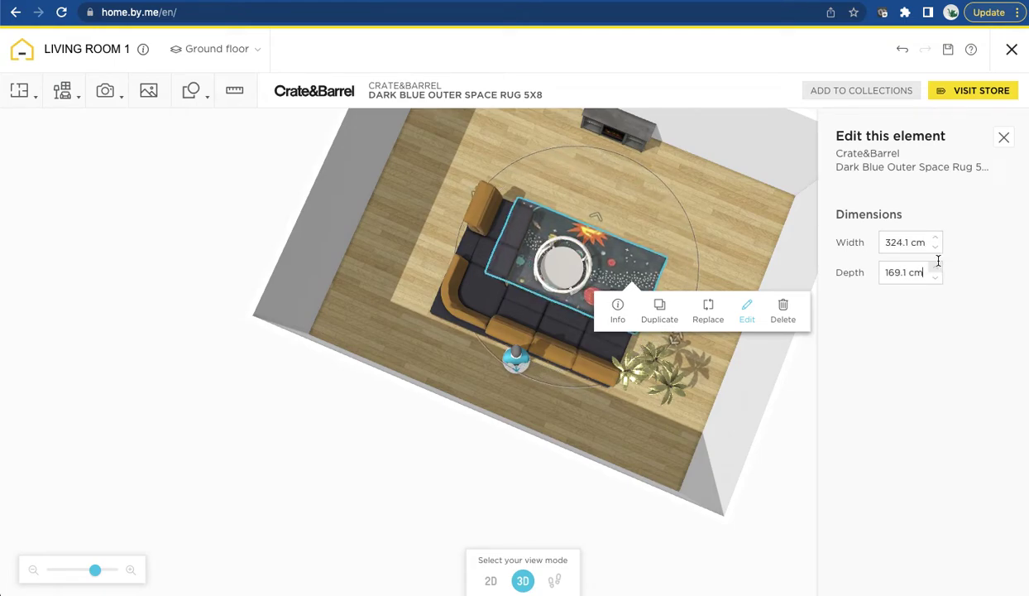
{"action": "left_click", "coordinate": [758, 236]}
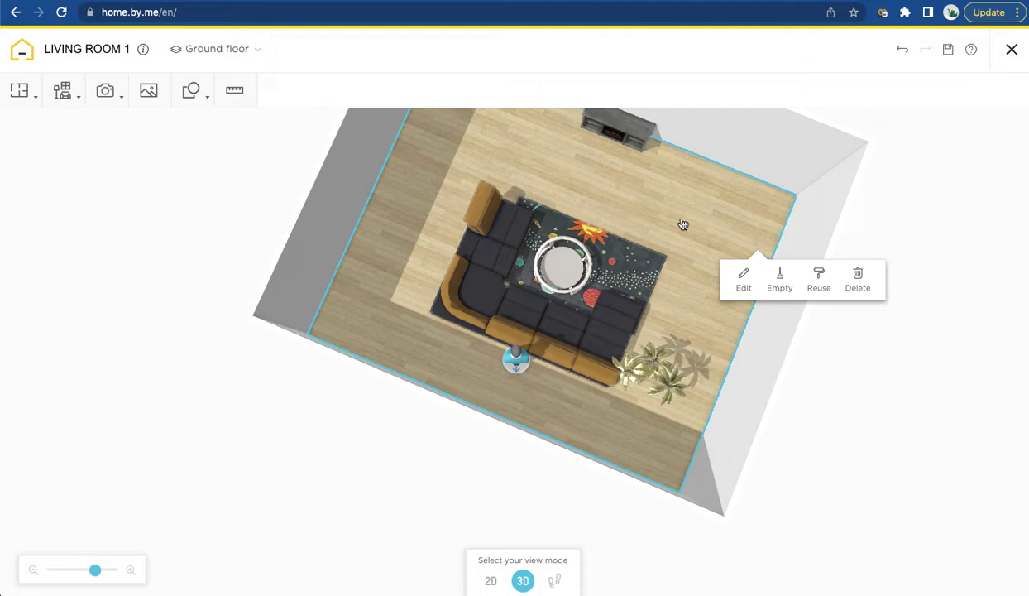
{"action": "left_click_drag", "start_coordinate": [672, 215], "coordinate": [680, 267]}
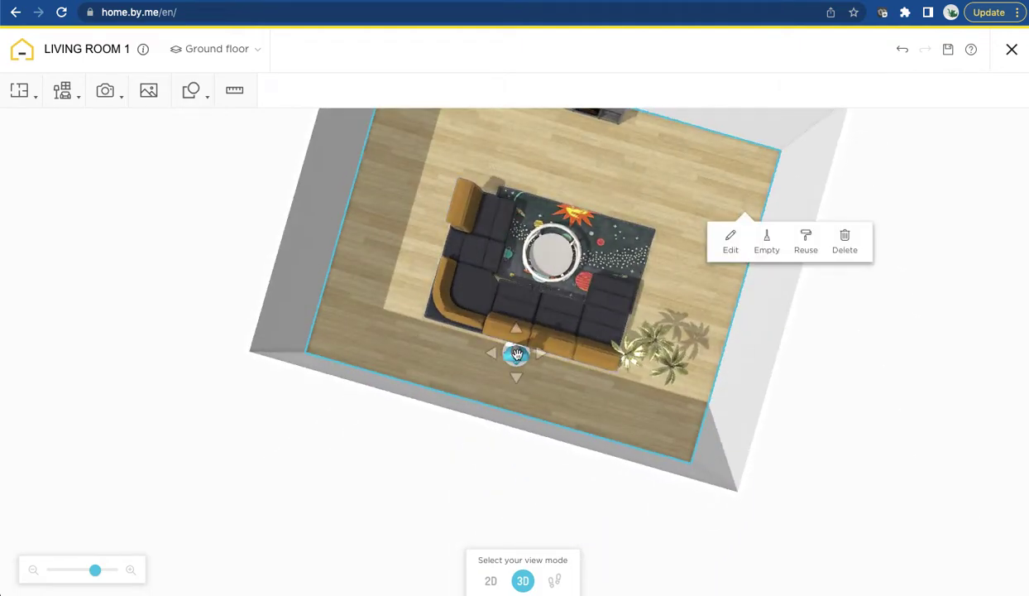
{"action": "mouse_move", "coordinate": [518, 352]}
{"action": "left_mouse_down"}
{"action": "mouse_move", "coordinate": [530, 319]}
{"action": "mouse_move", "coordinate": [680, 228]}
{"action": "mouse_move", "coordinate": [691, 238]}
{"action": "mouse_move", "coordinate": [653, 213]}
{"action": "mouse_move", "coordinate": [677, 151]}
{"action": "left_mouse_up"}
Replace the catalogue search with 'tv' and add the Sony KD75X89J 75-inch LED TV.
{"action": "left_click", "coordinate": [70, 96]}
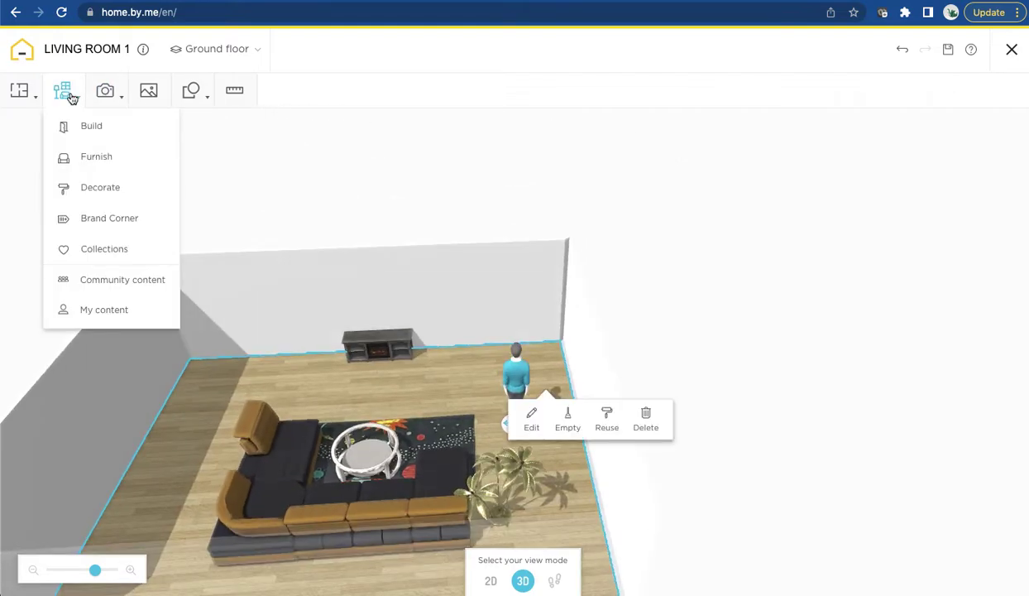
{"action": "left_click", "coordinate": [98, 157]}
{"action": "triple_click", "coordinate": [520, 50]}
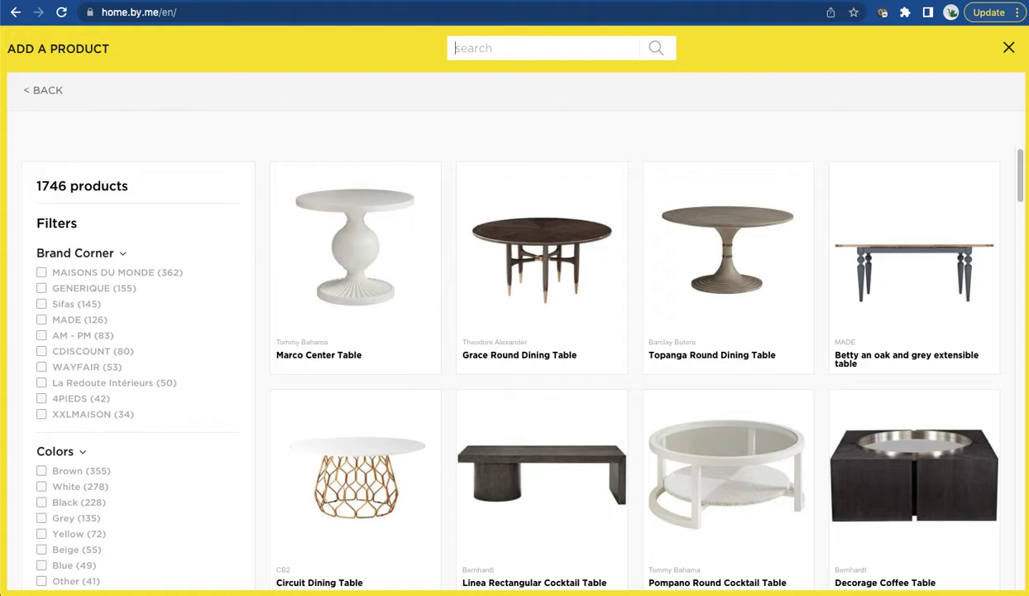
{"action": "type", "text": "tv"}
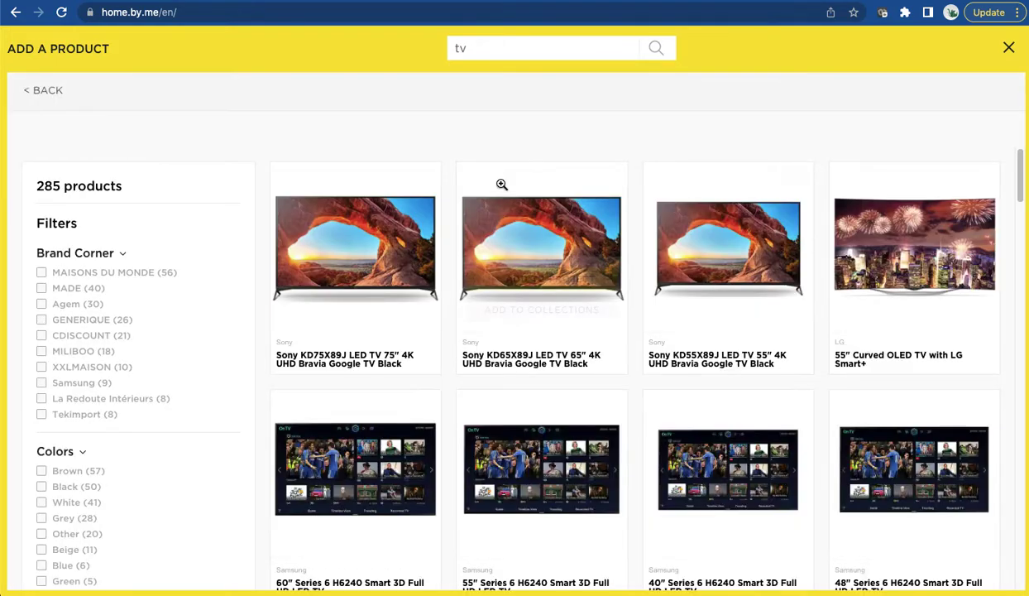
{"action": "scroll", "coordinate": [673, 282], "scroll_direction": "down", "scroll_amount": 2}
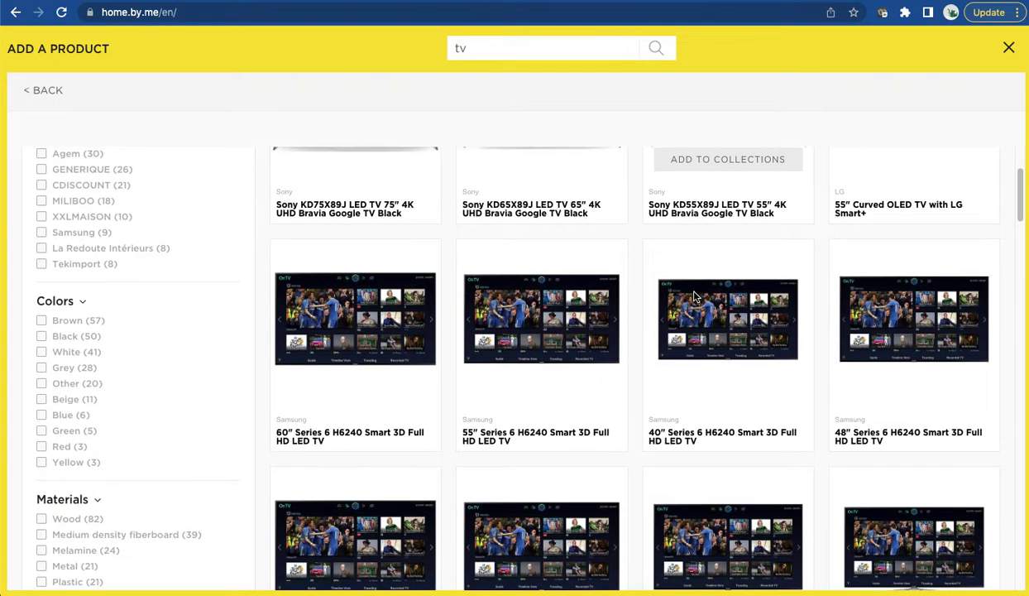
{"action": "scroll", "coordinate": [694, 292], "scroll_direction": "up", "scroll_amount": 2}
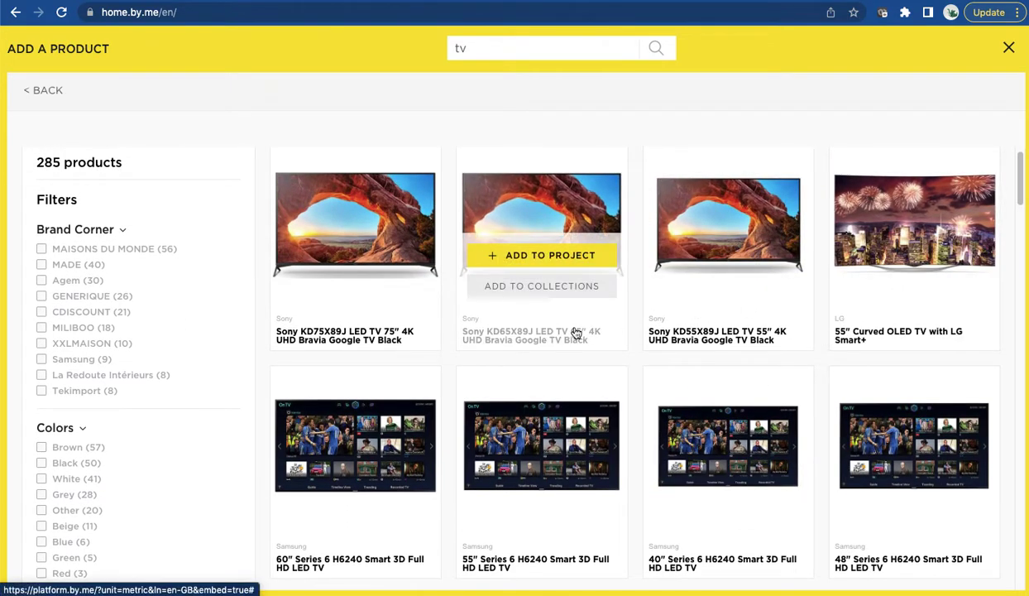
{"action": "left_click", "coordinate": [369, 262]}
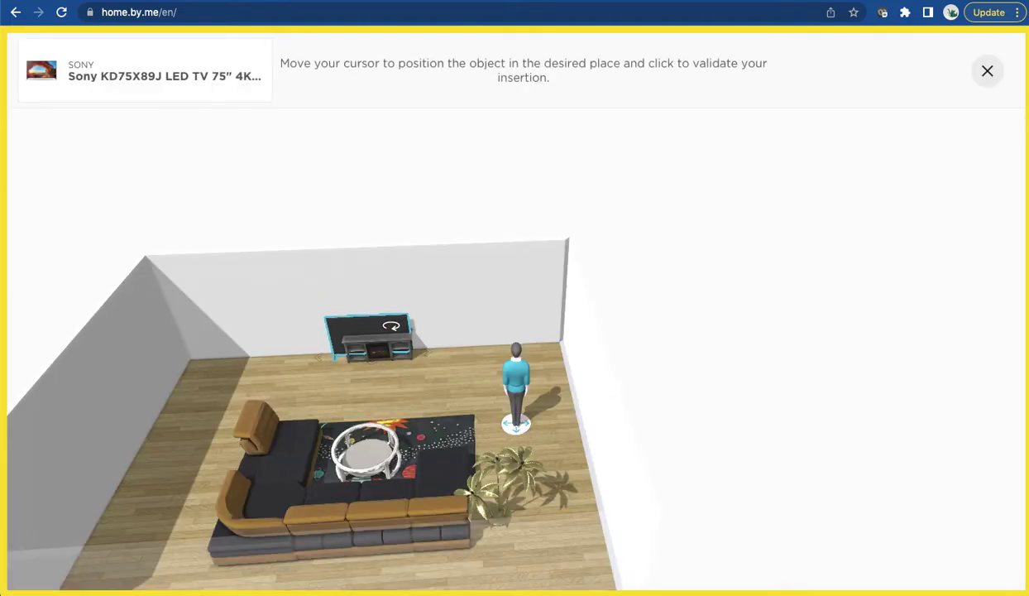
Set the Sony TV on the Danforth TV stand, raised so it stands on top.
{"action": "left_click", "coordinate": [379, 312]}
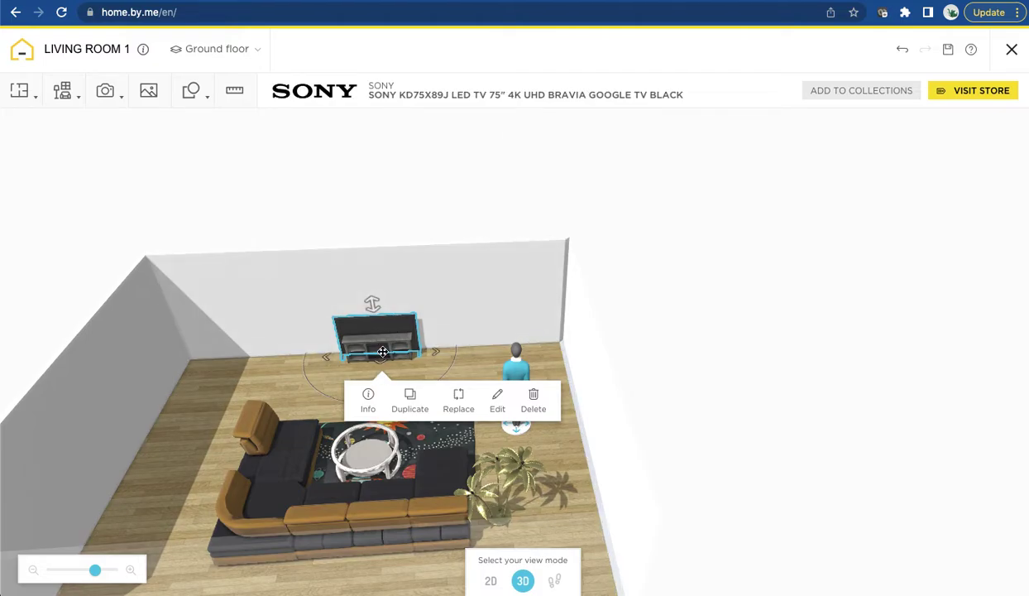
{"action": "left_click_drag", "start_coordinate": [372, 305], "coordinate": [374, 303]}
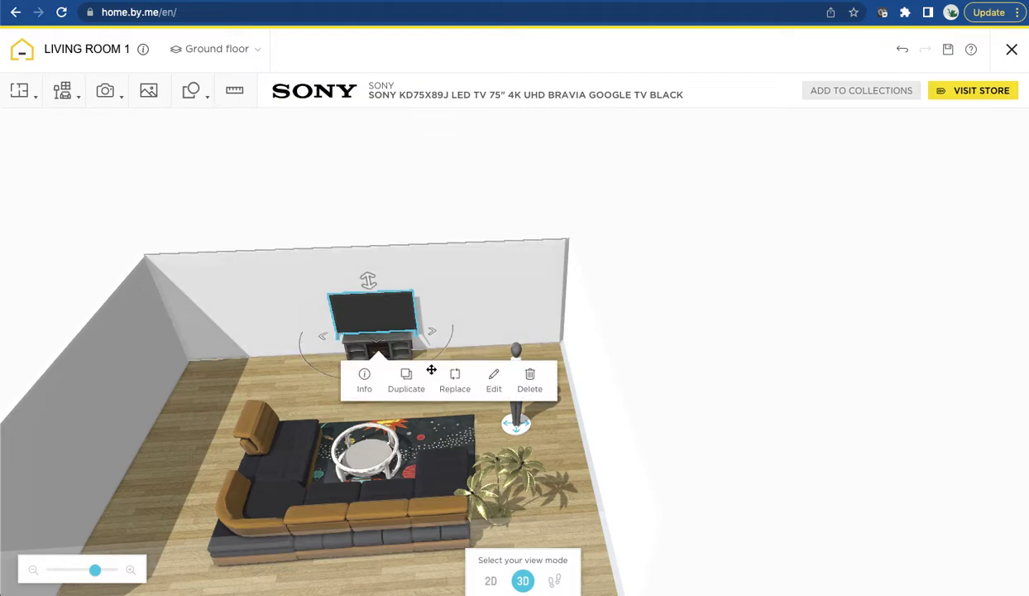
{"action": "left_click", "coordinate": [391, 409]}
Move the figure in front of the TV and zoom in to check the stand.
{"action": "left_click_drag", "start_coordinate": [516, 386], "coordinate": [372, 384]}
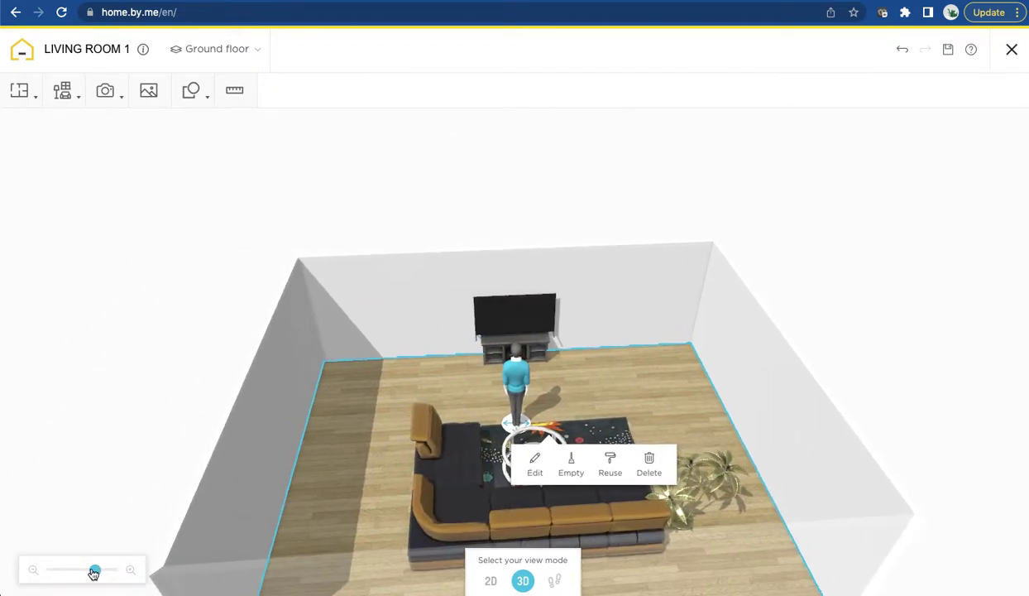
{"action": "left_click_drag", "start_coordinate": [93, 572], "coordinate": [118, 571]}
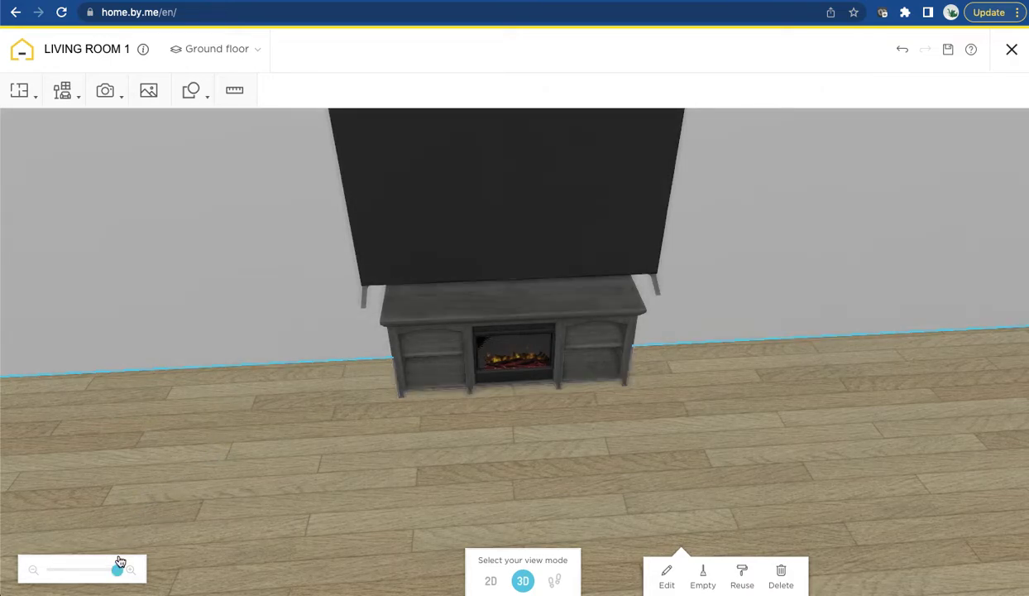
{"action": "left_click_drag", "start_coordinate": [118, 571], "coordinate": [98, 570]}
Swap the Danforth TV stand for the Wayfair Colman TV Stand for TVs up to 60".
{"action": "left_click", "coordinate": [484, 372]}
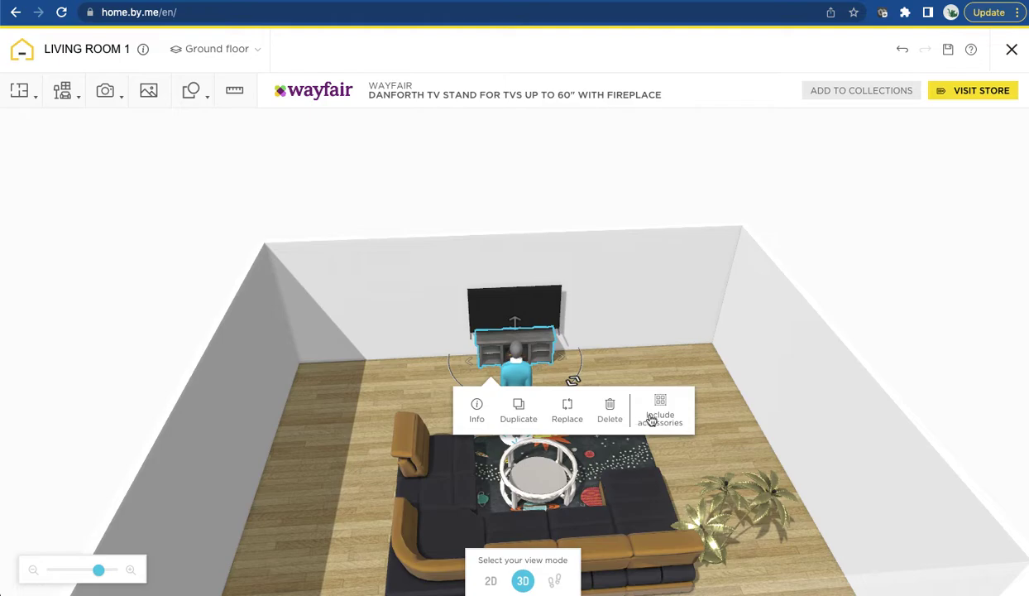
{"action": "left_click", "coordinate": [567, 409]}
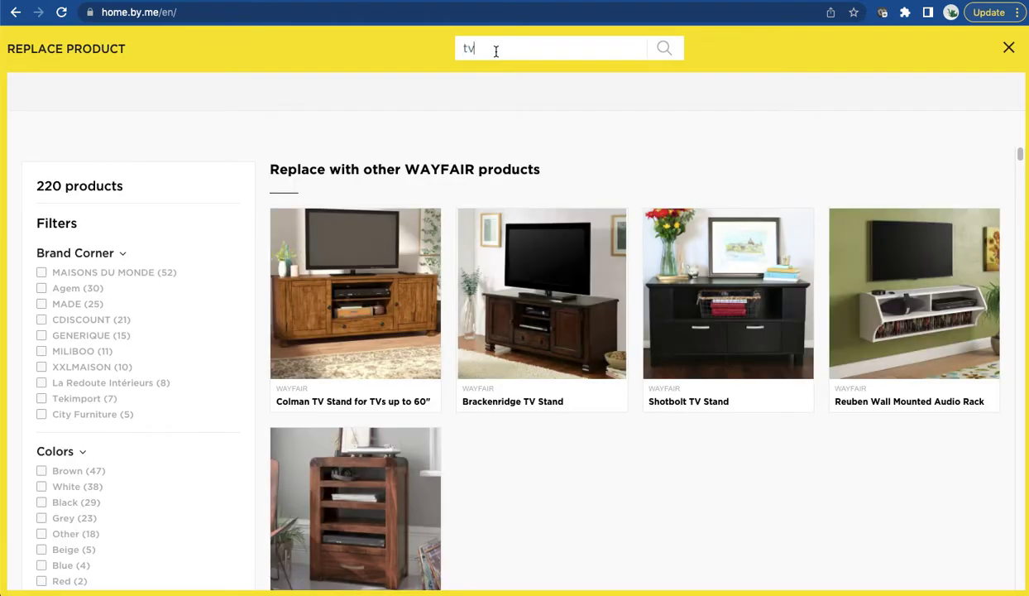
{"action": "key", "text": "BackSpace"}
{"action": "key", "text": "BackSpace"}
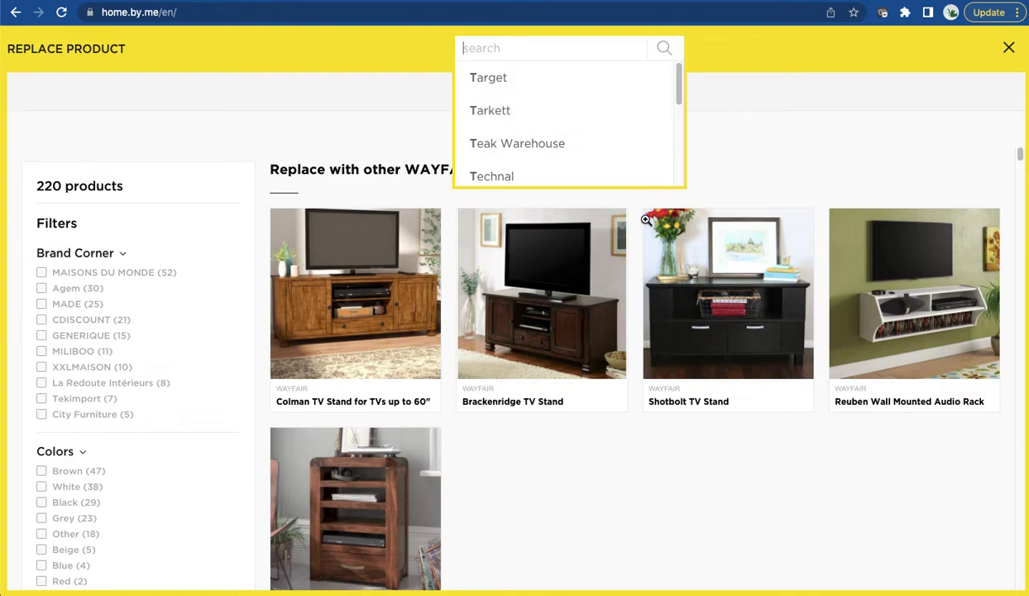
{"action": "mouse_move", "coordinate": [368, 298]}
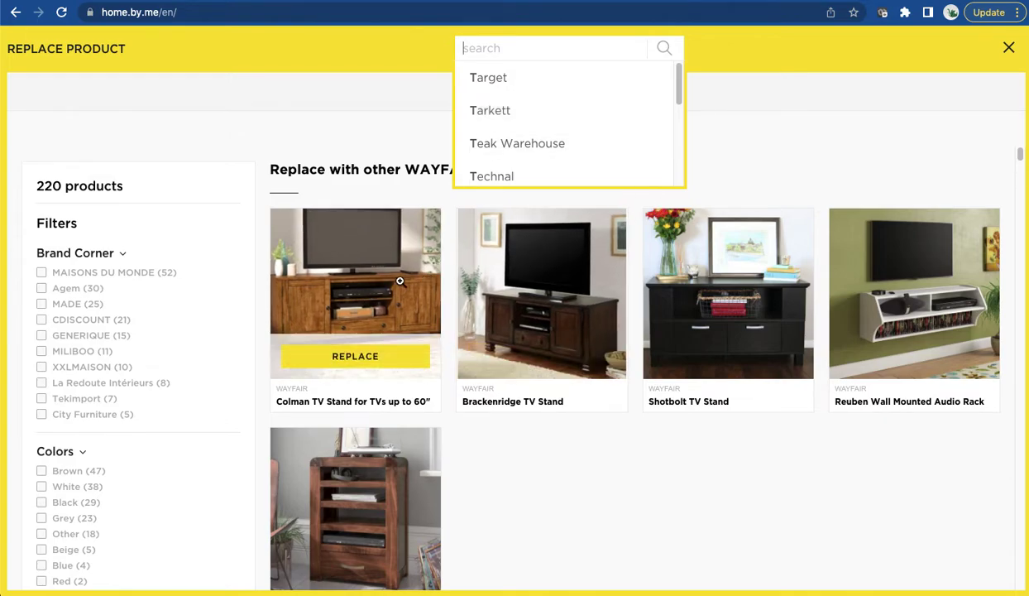
{"action": "left_click", "coordinate": [385, 358]}
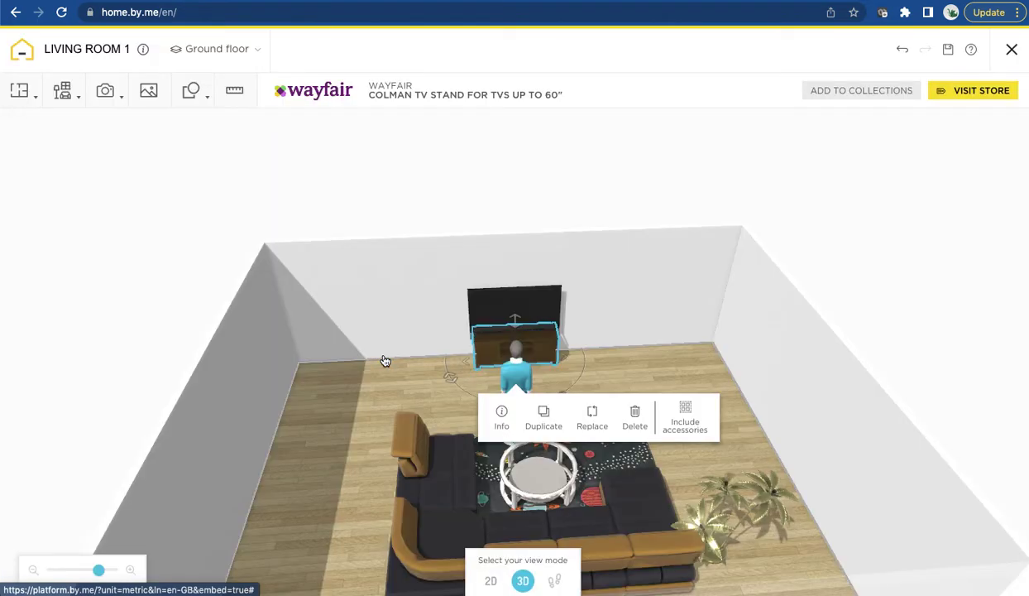
Reduce the Sony TV's width from 164.6 cm to 133.1 cm in its Edit settings.
{"action": "left_click", "coordinate": [518, 316]}
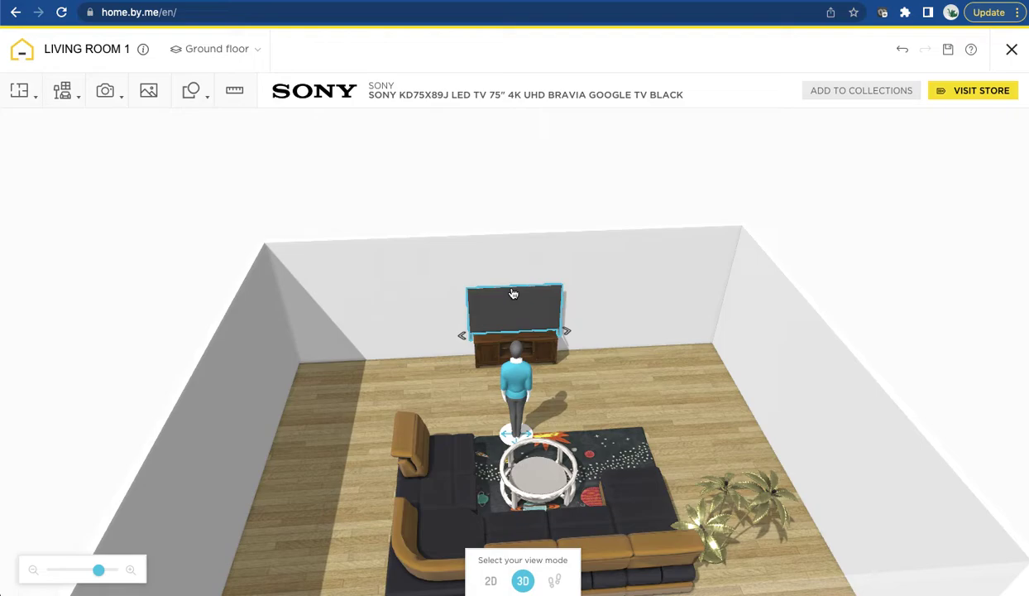
{"action": "left_click", "coordinate": [513, 294]}
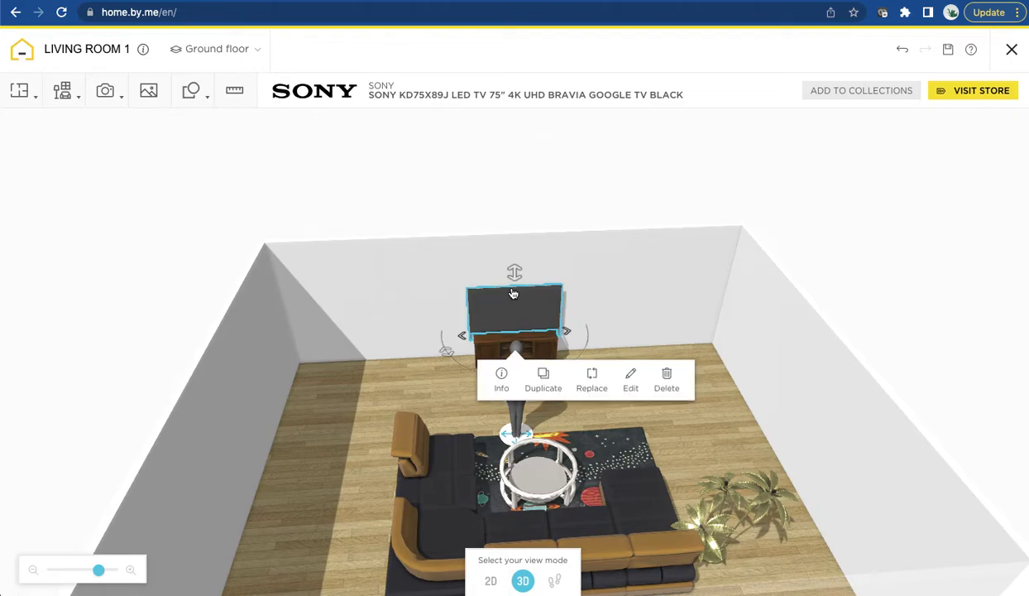
{"action": "left_click", "coordinate": [633, 383]}
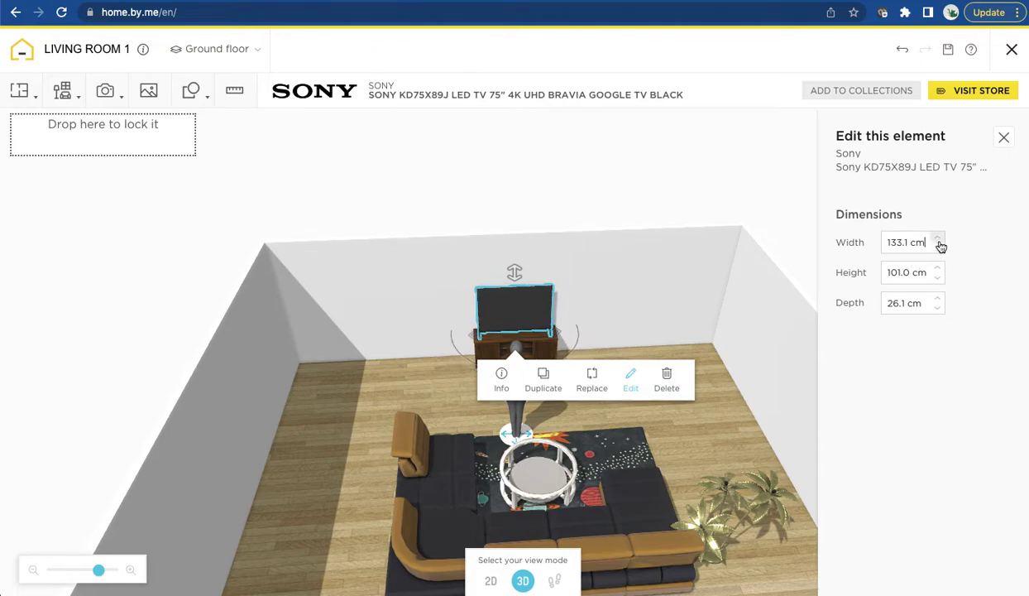
Orbit the 3D view to see Living Room 1 from the side opposite the TV wall.
{"action": "left_click", "coordinate": [697, 313]}
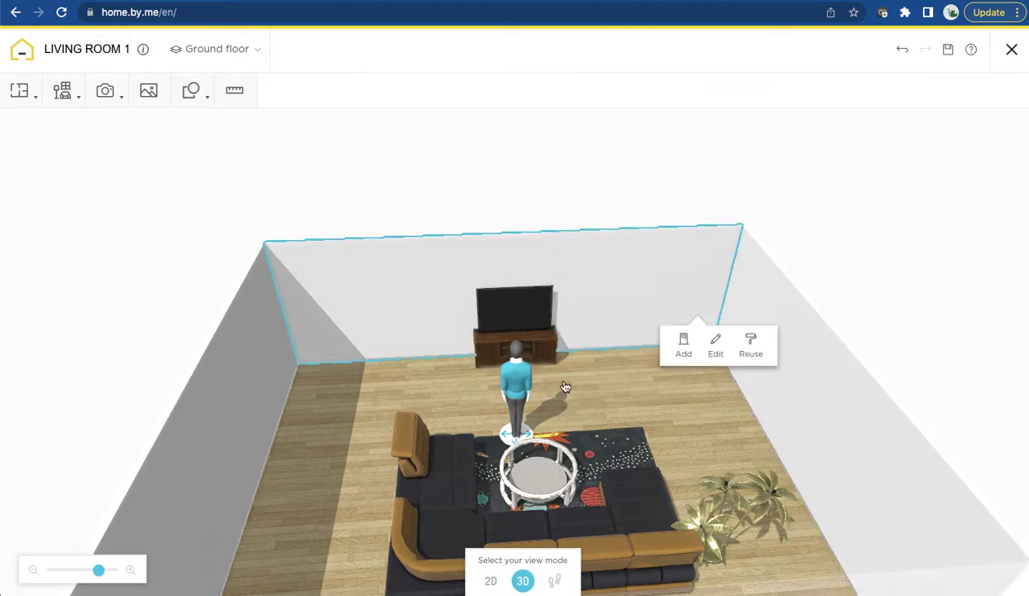
{"action": "left_click_drag", "start_coordinate": [624, 394], "coordinate": [538, 352]}
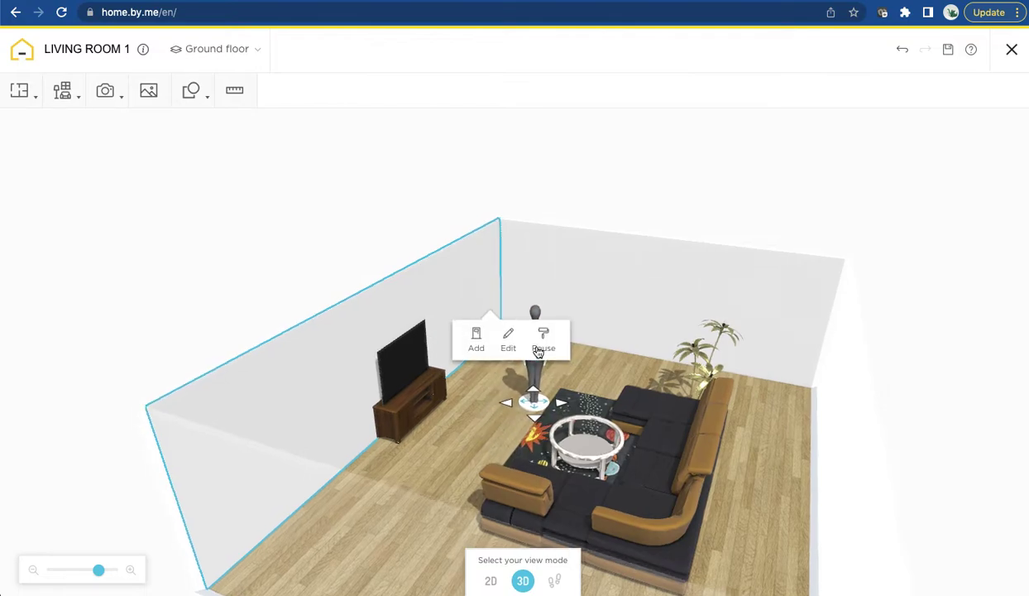
{"action": "left_click_drag", "start_coordinate": [452, 476], "coordinate": [565, 492]}
{"action": "left_click_drag", "start_coordinate": [652, 495], "coordinate": [666, 491]}
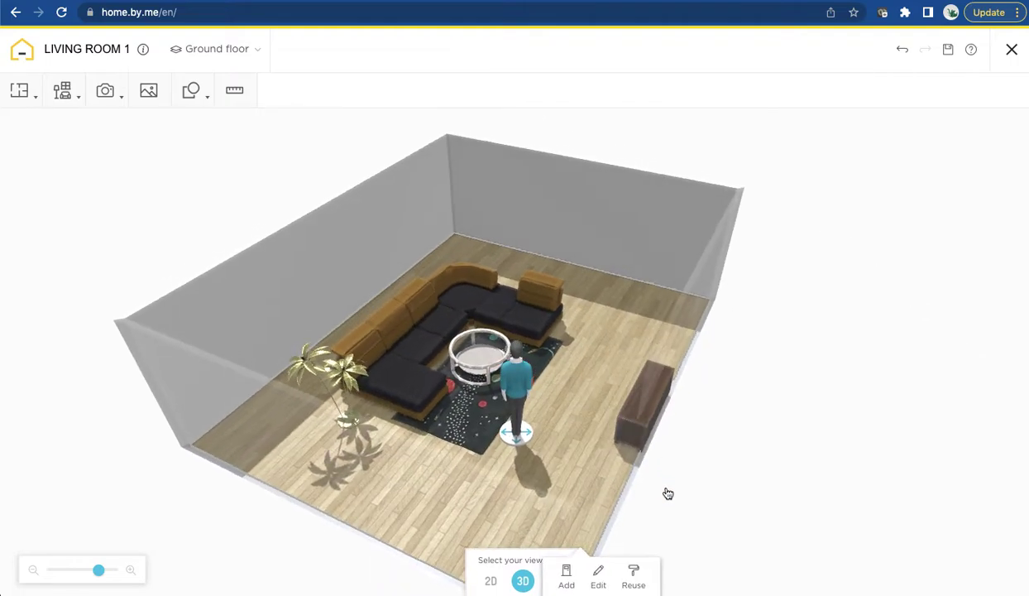
{"action": "left_click_drag", "start_coordinate": [583, 311], "coordinate": [446, 306]}
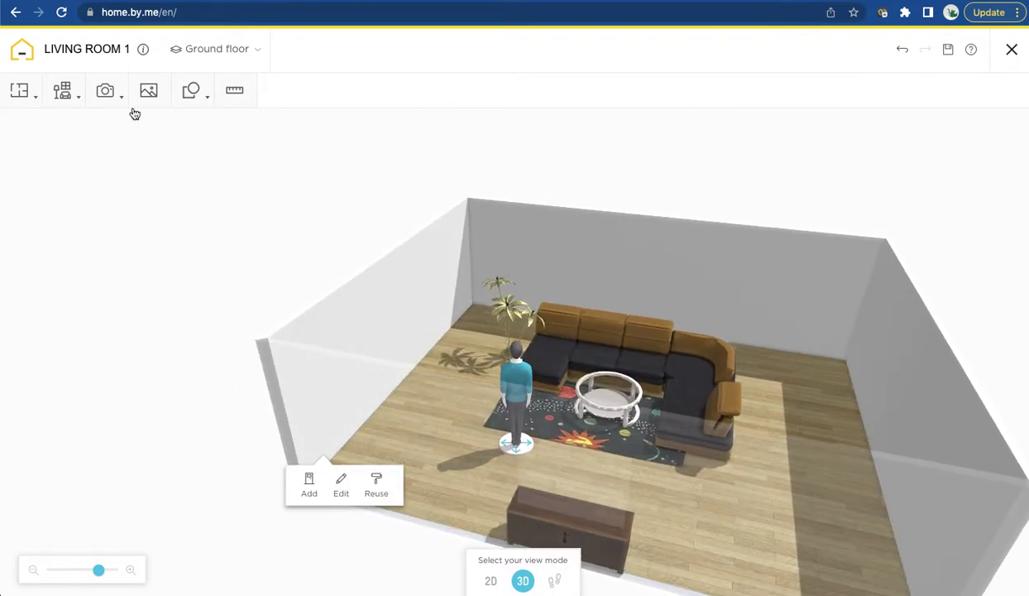
Open the Add a Product catalog and search for 'wall paper'.
{"action": "left_click", "coordinate": [64, 91]}
{"action": "left_click", "coordinate": [88, 128]}
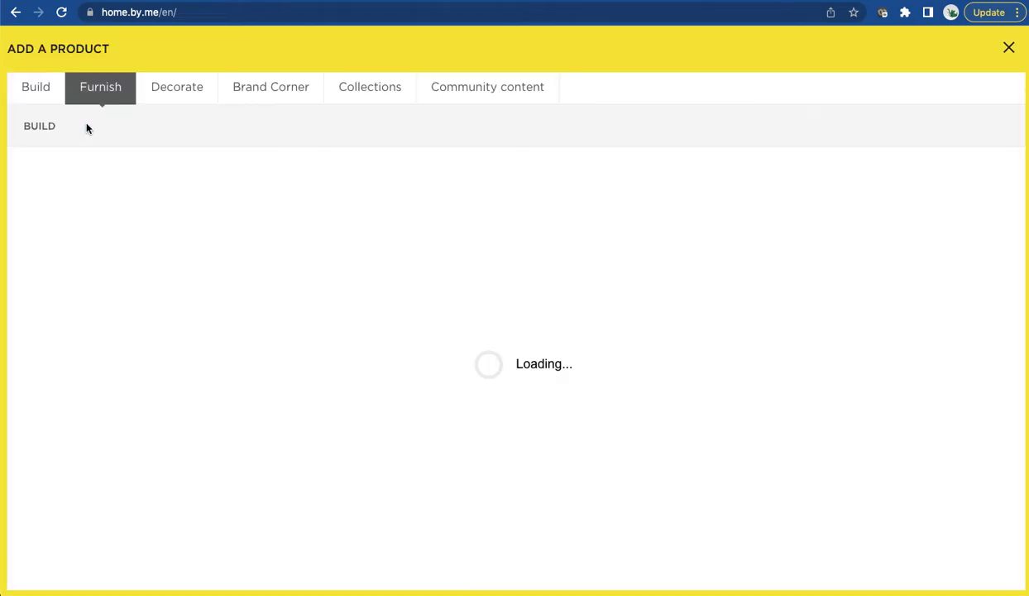
{"action": "type", "text": "w"}
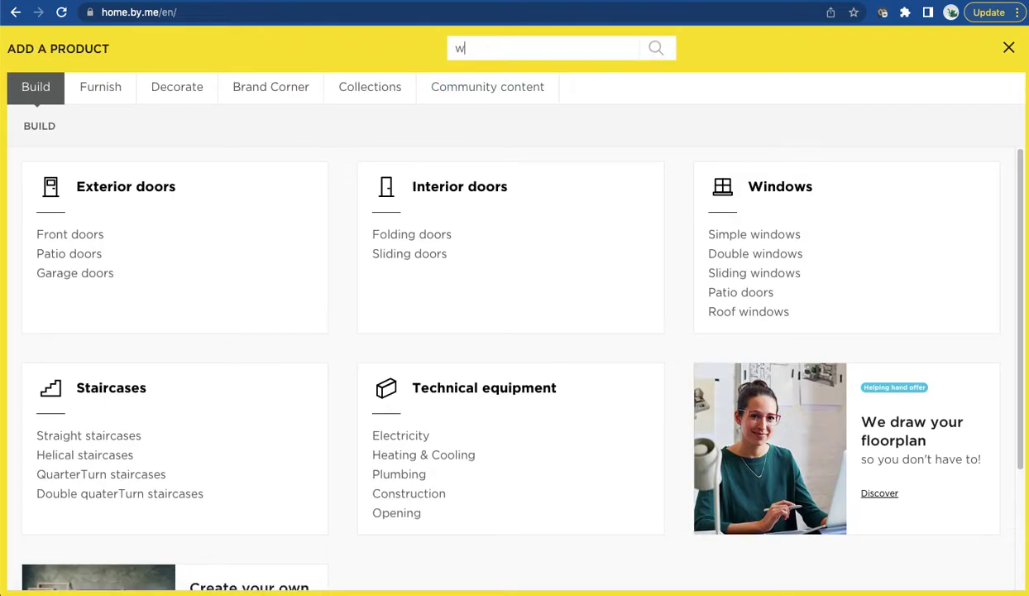
{"action": "type", "text": "all paper"}
{"action": "key", "text": "Return"}
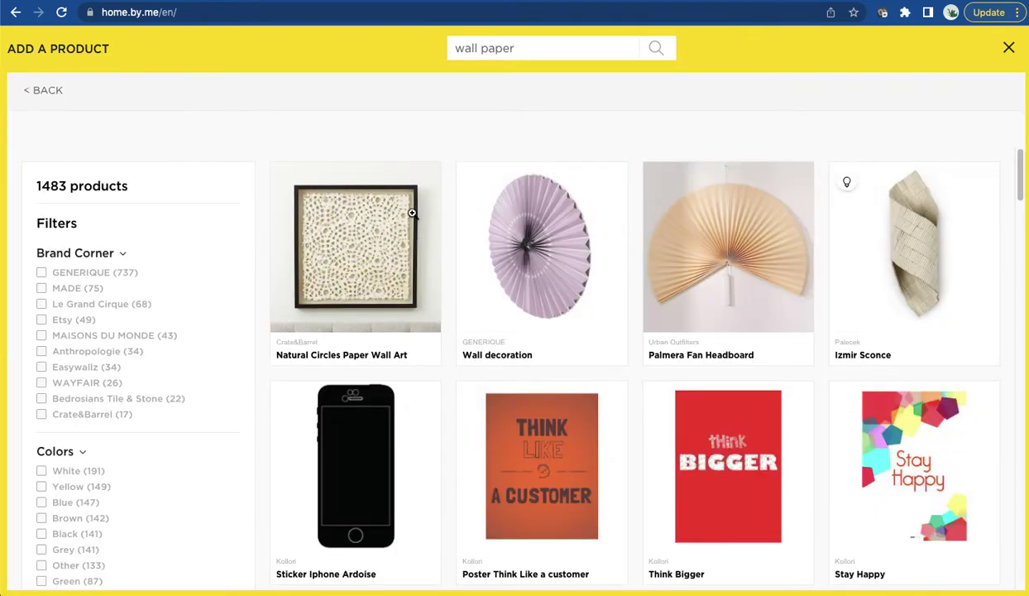
Scroll through the 1483 wall paper results of wall art and decorations.
{"action": "scroll", "coordinate": [553, 234], "scroll_direction": "down", "scroll_amount": 3}
{"action": "scroll", "coordinate": [568, 246], "scroll_direction": "down", "scroll_amount": 9}
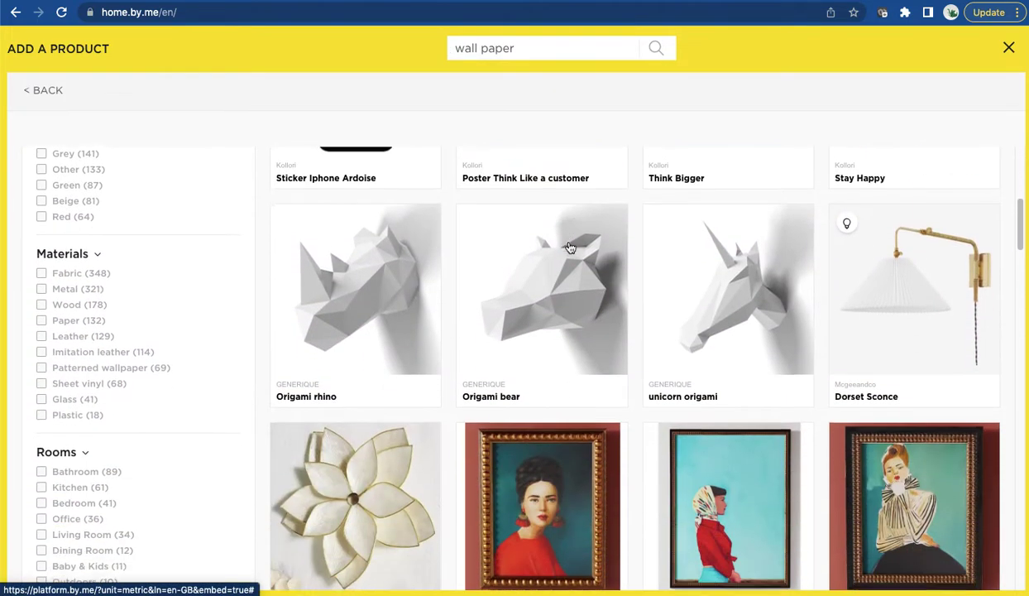
{"action": "scroll", "coordinate": [570, 245], "scroll_direction": "down", "scroll_amount": 9}
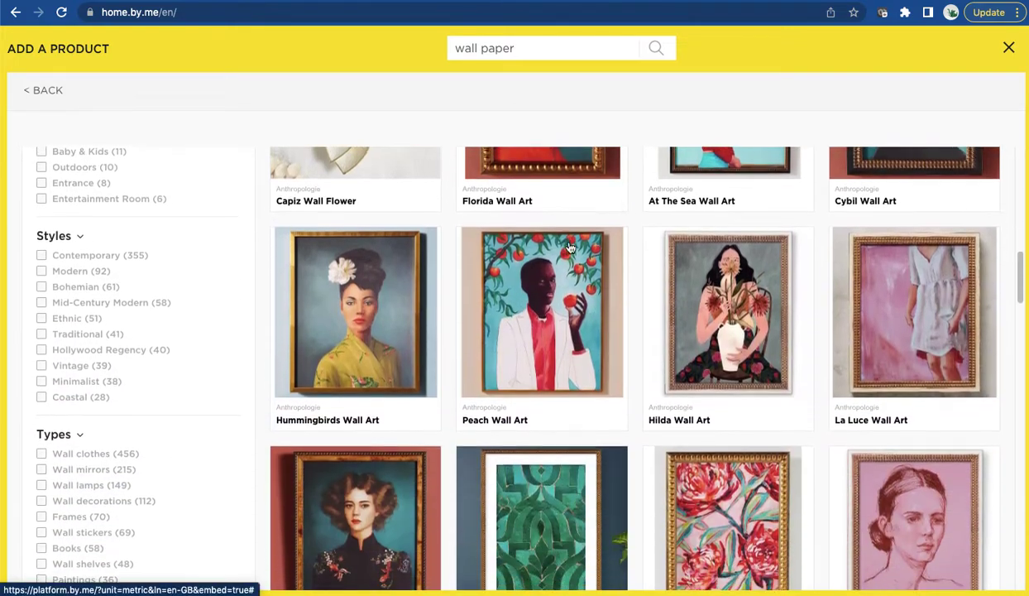
{"action": "scroll", "coordinate": [569, 243], "scroll_direction": "up", "scroll_amount": 10}
{"action": "scroll", "coordinate": [570, 242], "scroll_direction": "up", "scroll_amount": 5}
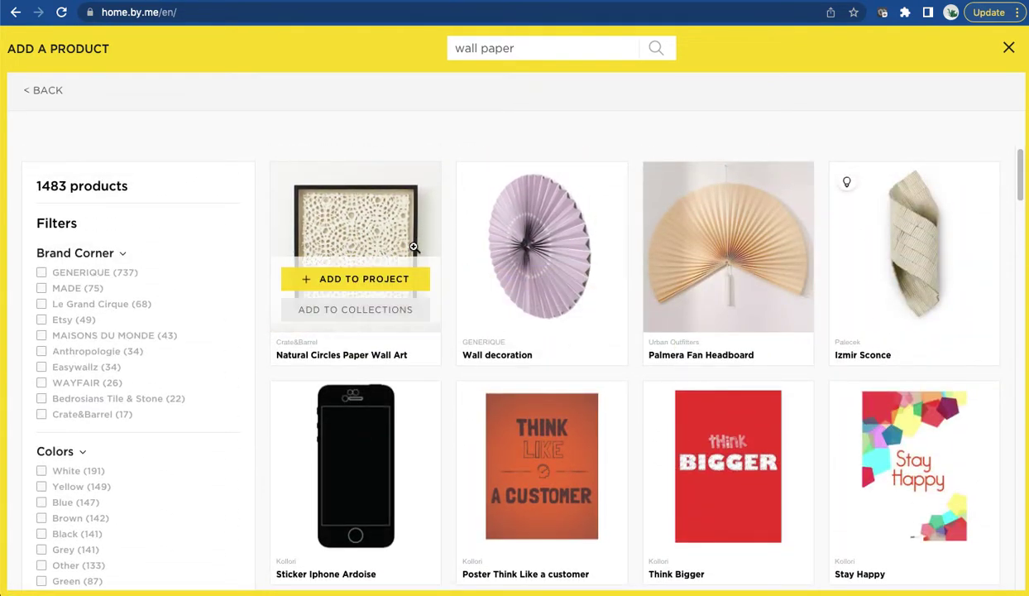
{"action": "scroll", "coordinate": [494, 259], "scroll_direction": "down", "scroll_amount": 3}
{"action": "scroll", "coordinate": [494, 259], "scroll_direction": "down", "scroll_amount": 9}
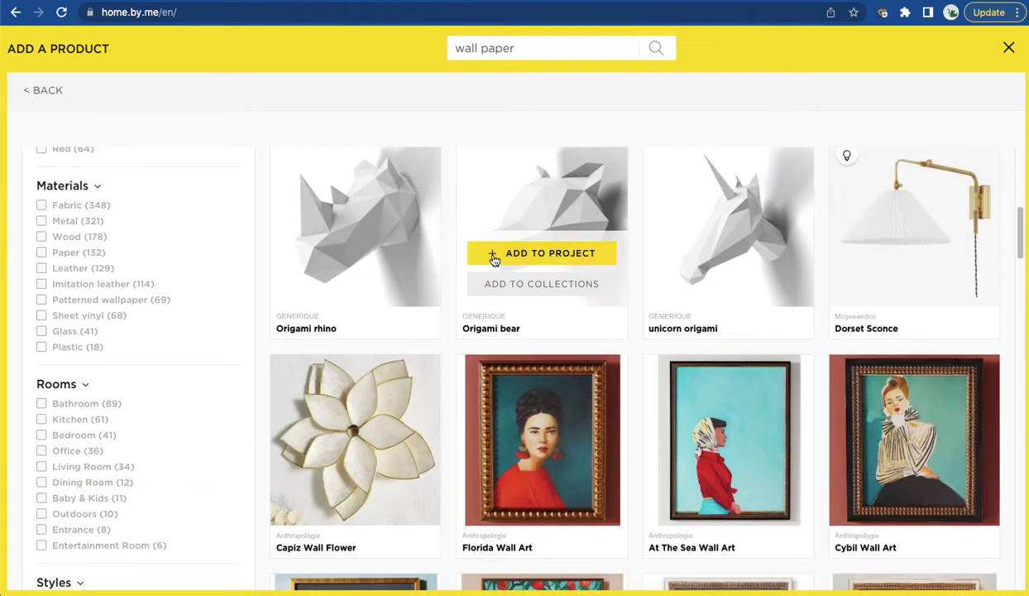
{"action": "scroll", "coordinate": [494, 259], "scroll_direction": "up", "scroll_amount": 11}
Replace the catalog search with 'photo' to find photo frames.
{"action": "triple_click", "coordinate": [494, 56]}
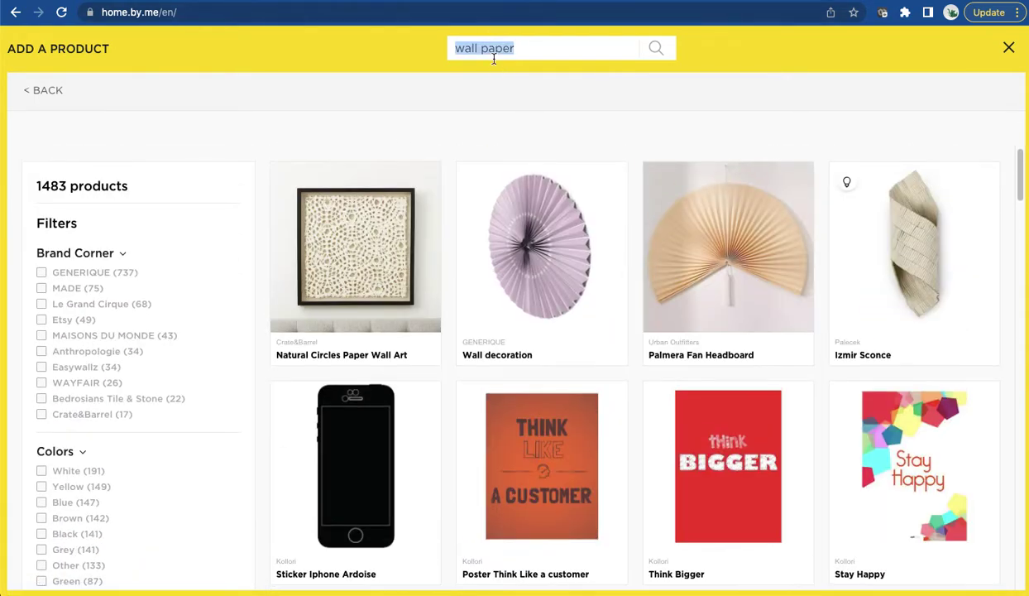
{"action": "type", "text": "photo frames"}
{"action": "key", "text": "Return"}
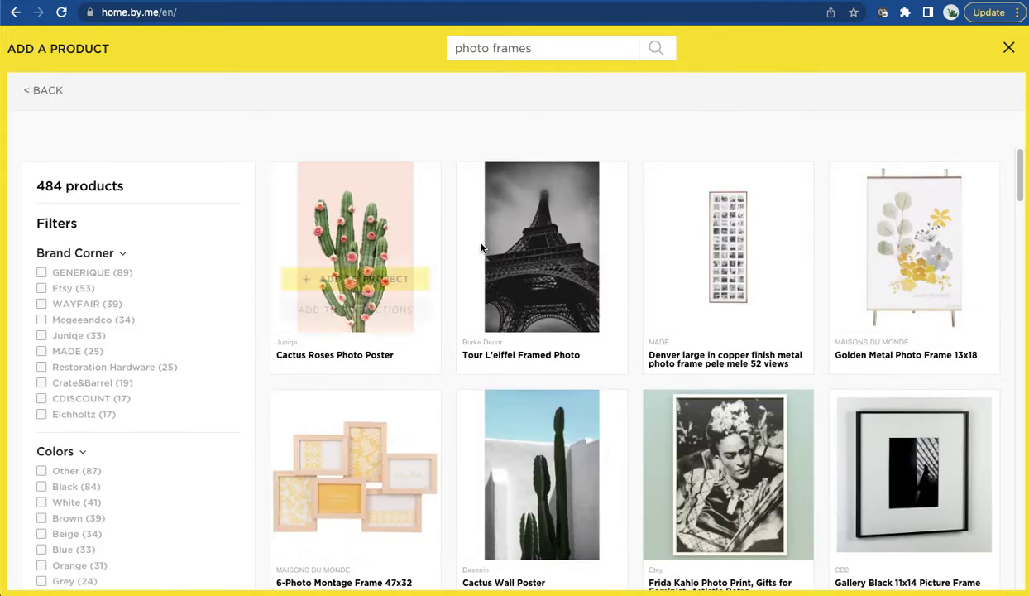
Hang the Tour L'eiffel Framed Photo on the wall behind the sofa.
{"action": "mouse_move", "coordinate": [533, 243]}
{"action": "left_click", "coordinate": [546, 281]}
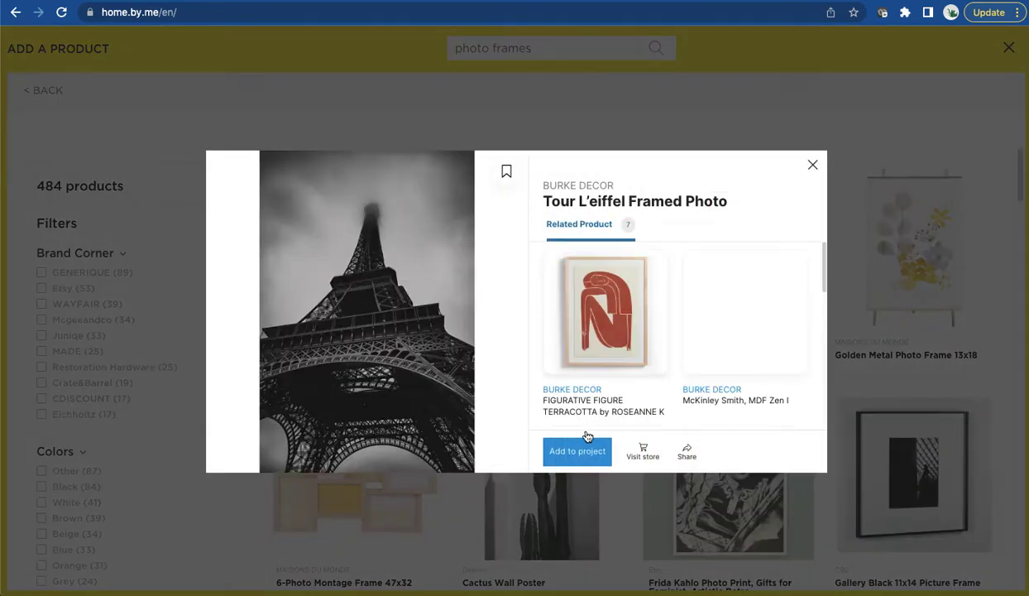
{"action": "left_click", "coordinate": [577, 456]}
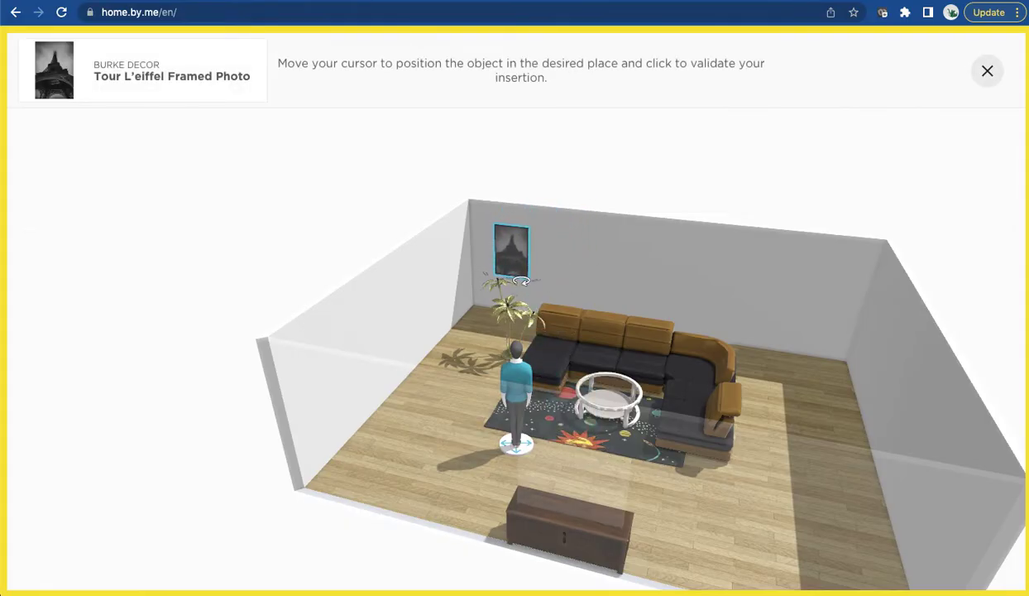
{"action": "left_click", "coordinate": [521, 281]}
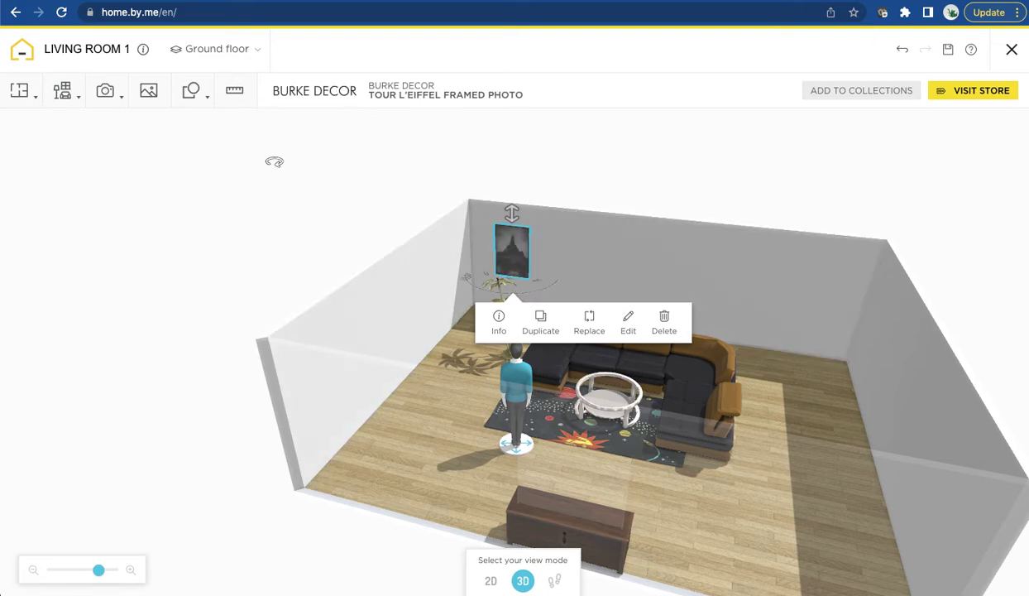
Rerun the photo frames search in Furnish, try the 6-Photo Montage Frame, then cancel it.
{"action": "mouse_move", "coordinate": [74, 110]}
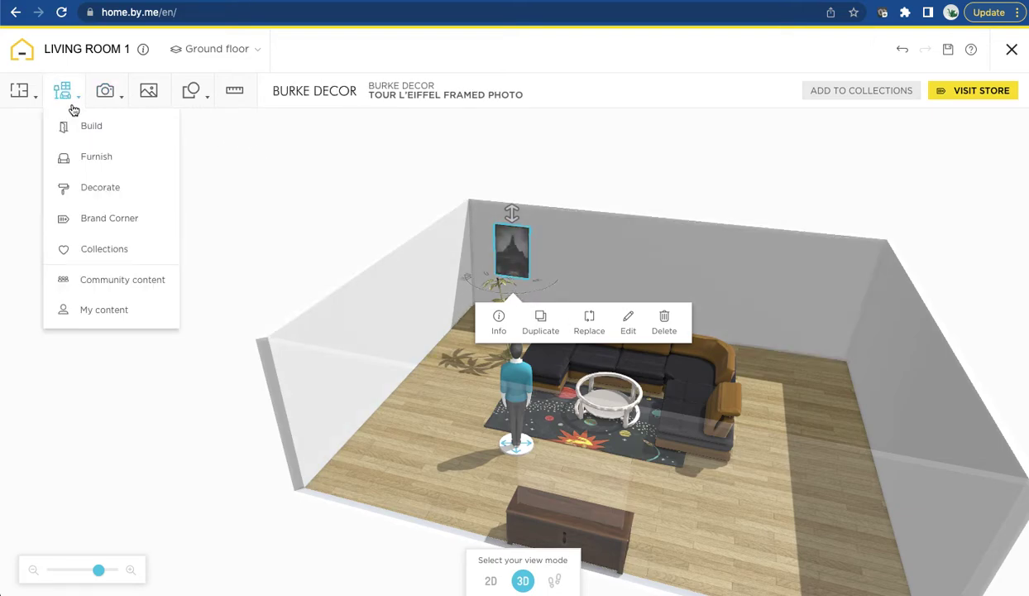
{"action": "left_click", "coordinate": [88, 161]}
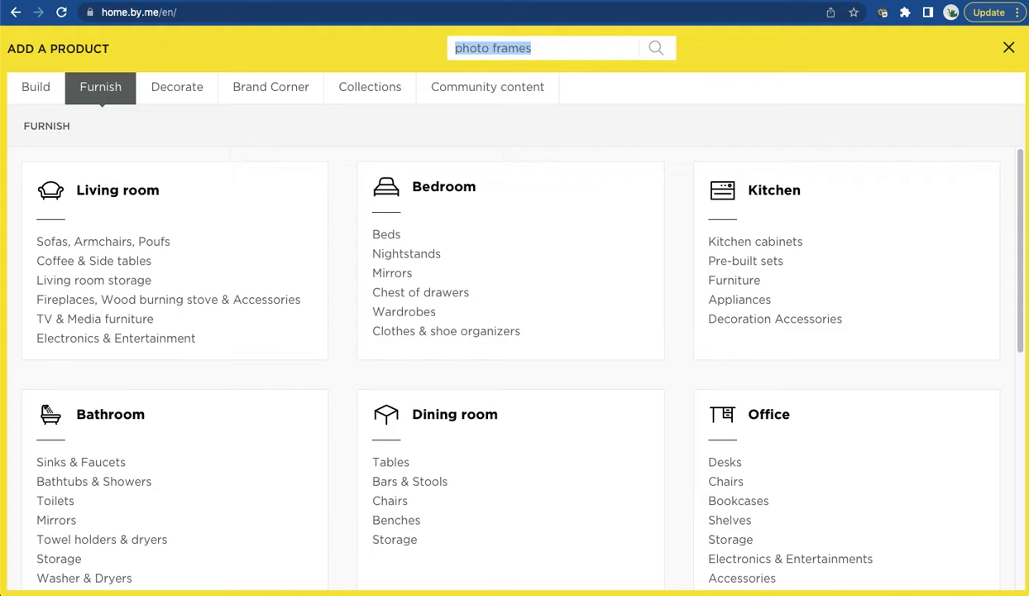
{"action": "key", "text": "Return"}
{"action": "scroll", "coordinate": [525, 232], "scroll_direction": "down", "scroll_amount": 2}
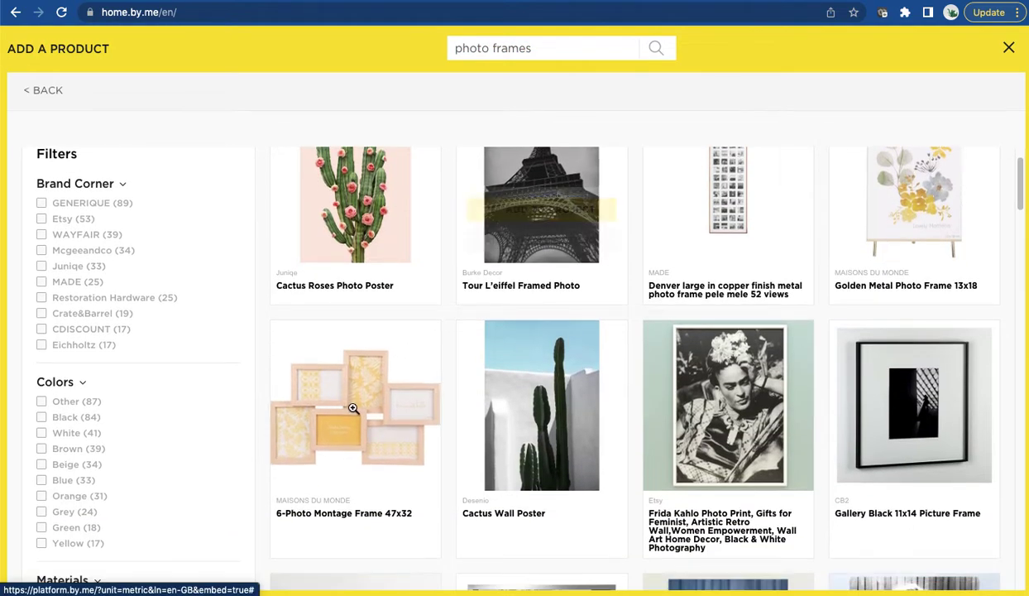
{"action": "left_click", "coordinate": [367, 435]}
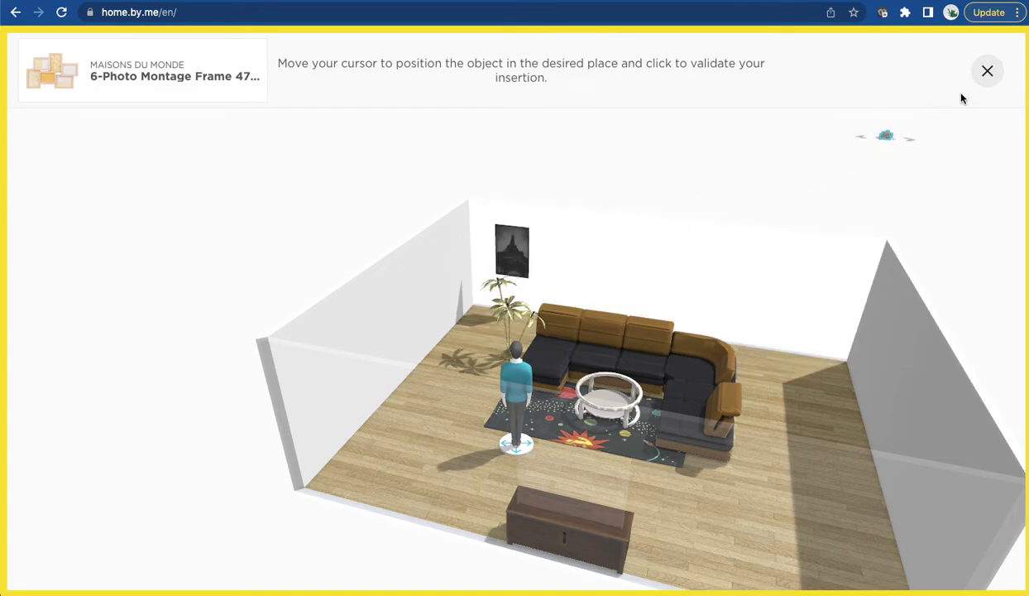
{"action": "left_click", "coordinate": [986, 71]}
Hang the Juniqe Cactus Roses Photo Poster on the back wall right of the Eiffel photo.
{"action": "left_click", "coordinate": [67, 94]}
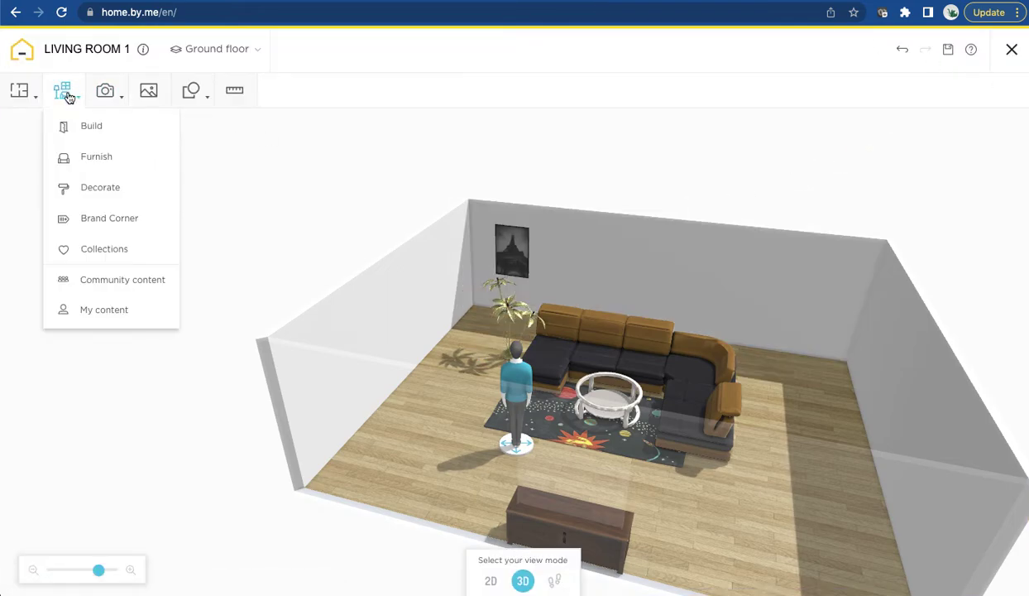
{"action": "left_click", "coordinate": [97, 152]}
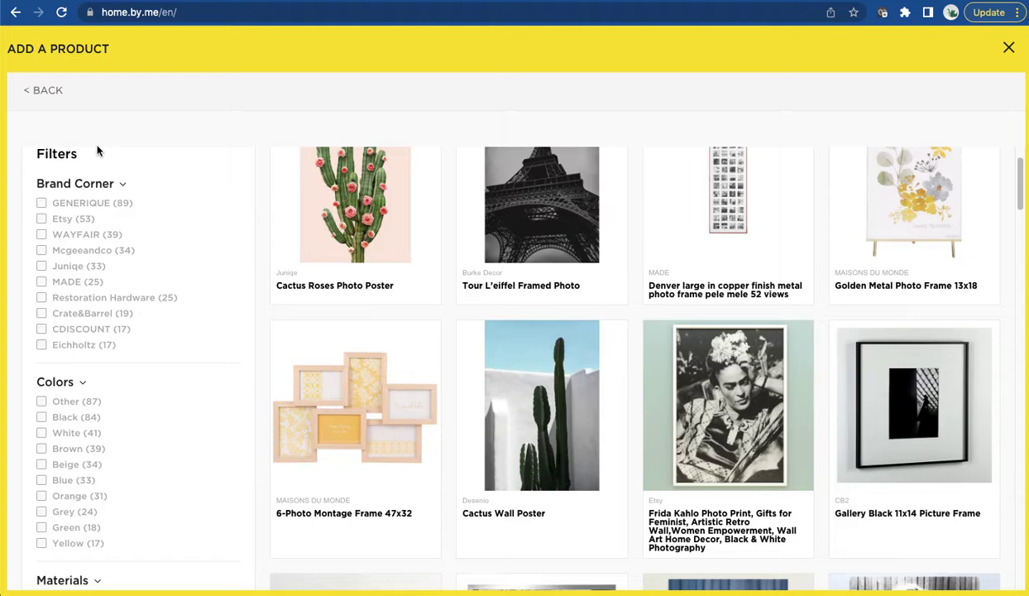
{"action": "left_click", "coordinate": [388, 222]}
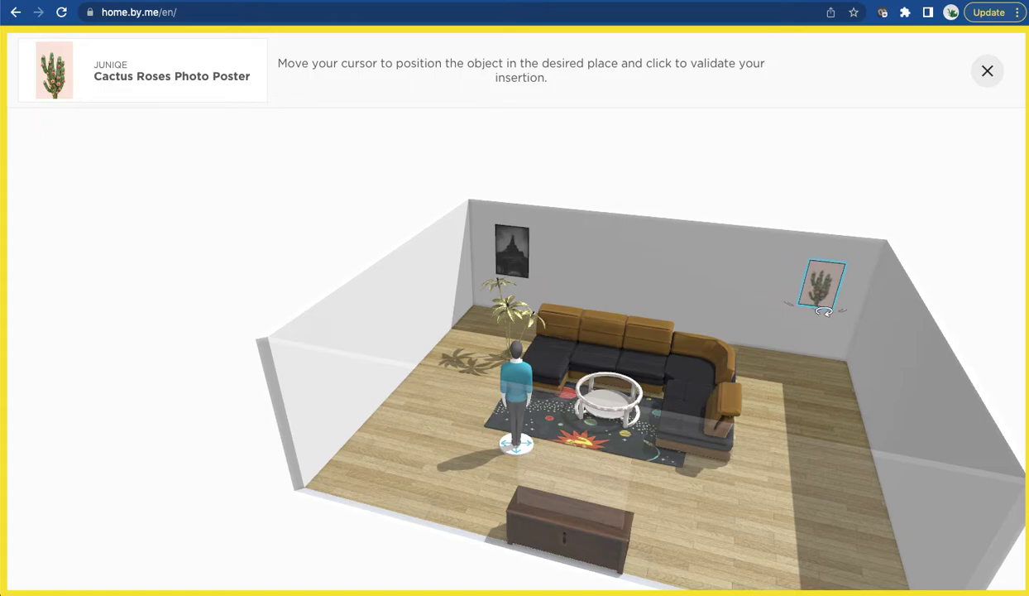
{"action": "left_click", "coordinate": [824, 307]}
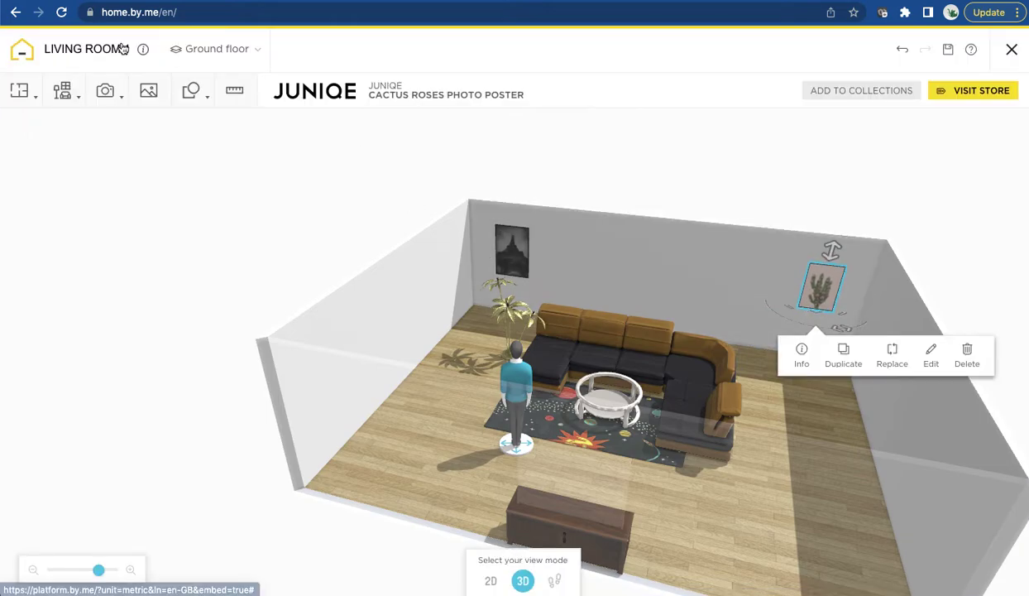
{"action": "left_click", "coordinate": [81, 97]}
Hang the Eichholtz PRINT GARAVANI on the back wall between the Eiffel photo and cactus poster.
{"action": "left_click", "coordinate": [91, 158]}
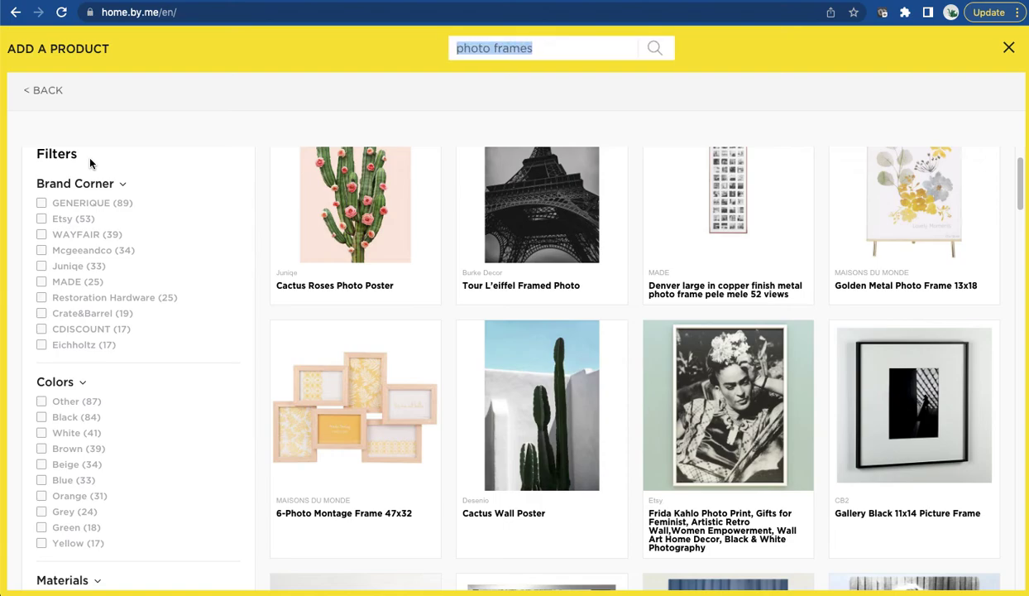
{"action": "scroll", "coordinate": [445, 315], "scroll_direction": "down", "scroll_amount": 2}
{"action": "scroll", "coordinate": [445, 315], "scroll_direction": "down", "scroll_amount": 5}
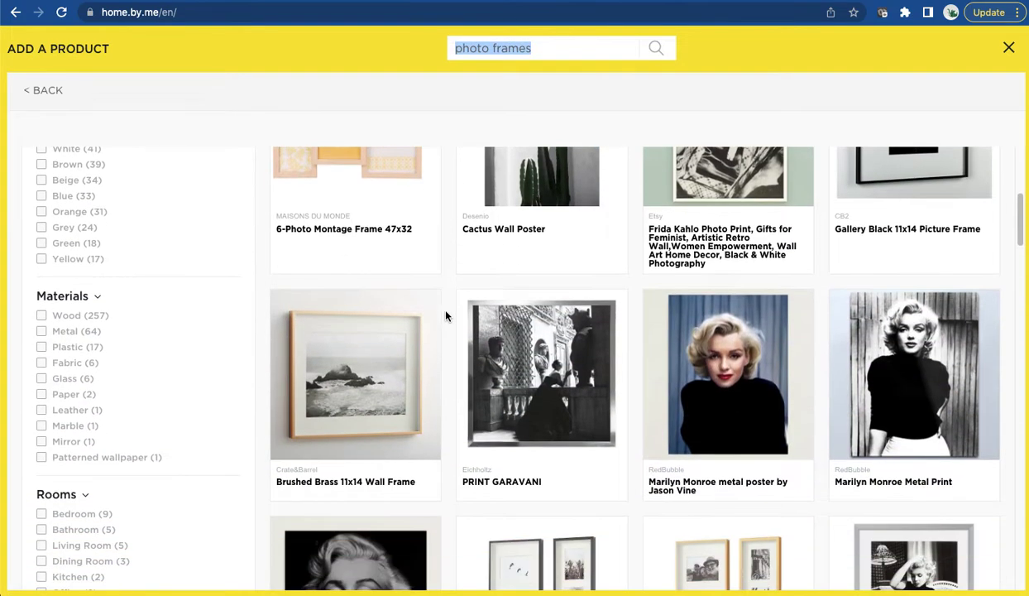
{"action": "scroll", "coordinate": [445, 305], "scroll_direction": "down", "scroll_amount": 2}
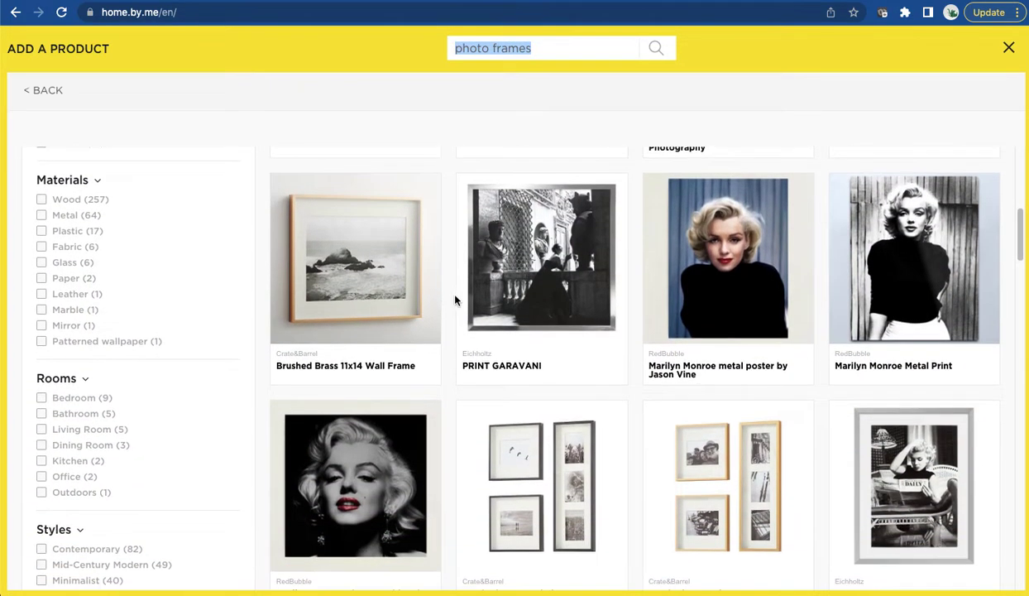
{"action": "left_click", "coordinate": [455, 298]}
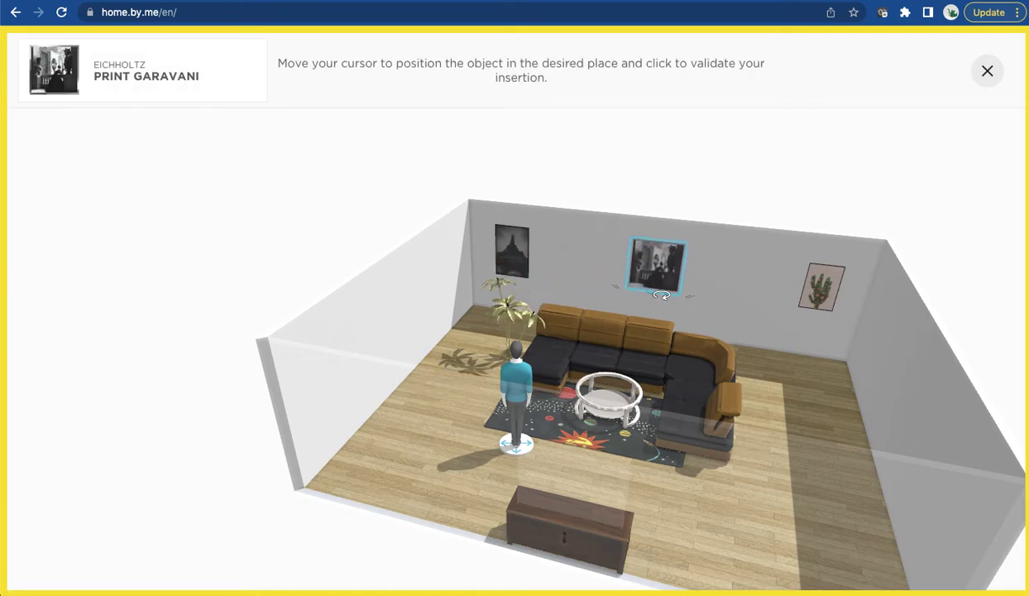
{"action": "left_click", "coordinate": [656, 291]}
Move the figure onto the rug and orbit to a low view facing the TV wall.
{"action": "left_click_drag", "start_coordinate": [356, 389], "coordinate": [468, 335]}
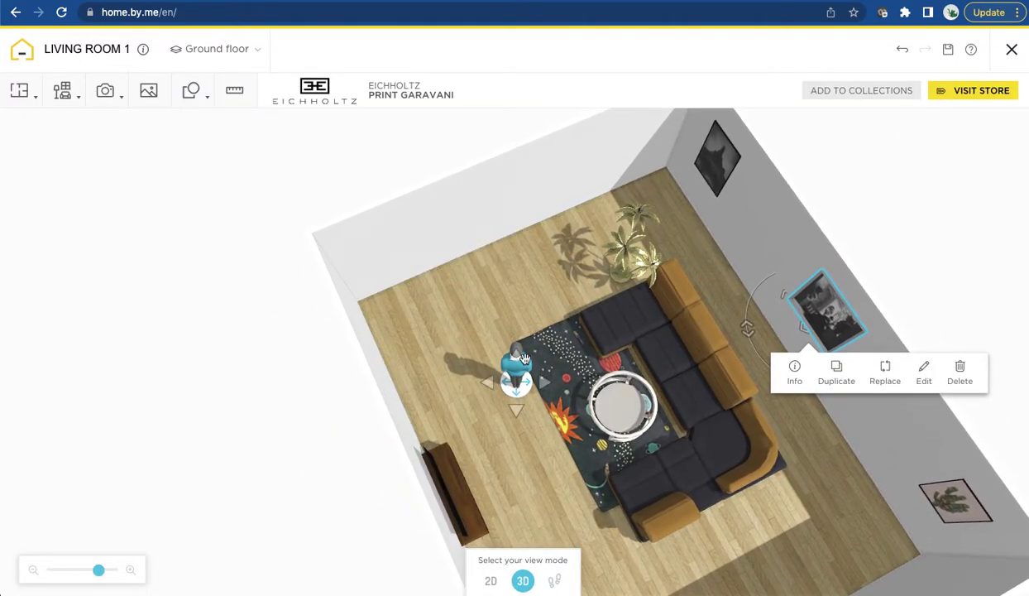
{"action": "left_click_drag", "start_coordinate": [517, 368], "coordinate": [553, 358]}
{"action": "left_click_drag", "start_coordinate": [501, 310], "coordinate": [120, 163]}
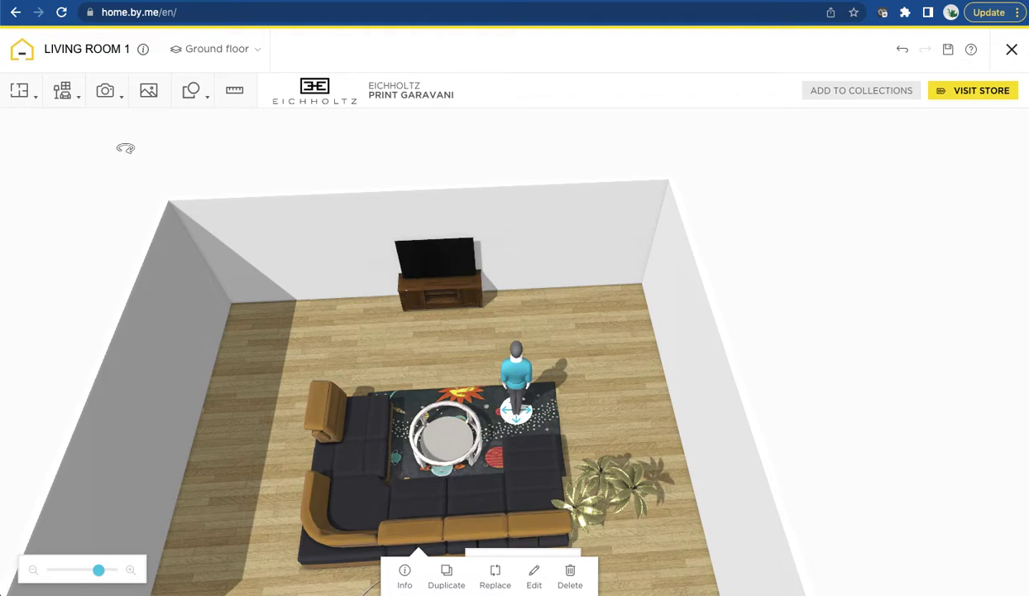
Search the Furnish catalog for 'windows' in place of the photo frames search.
{"action": "left_click", "coordinate": [57, 95]}
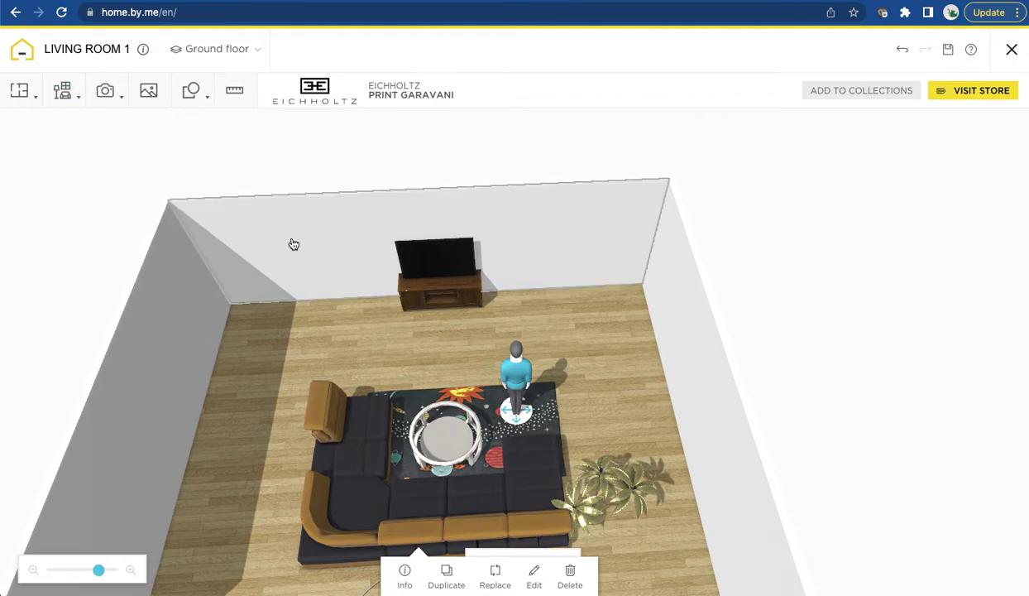
{"action": "mouse_move", "coordinate": [62, 92]}
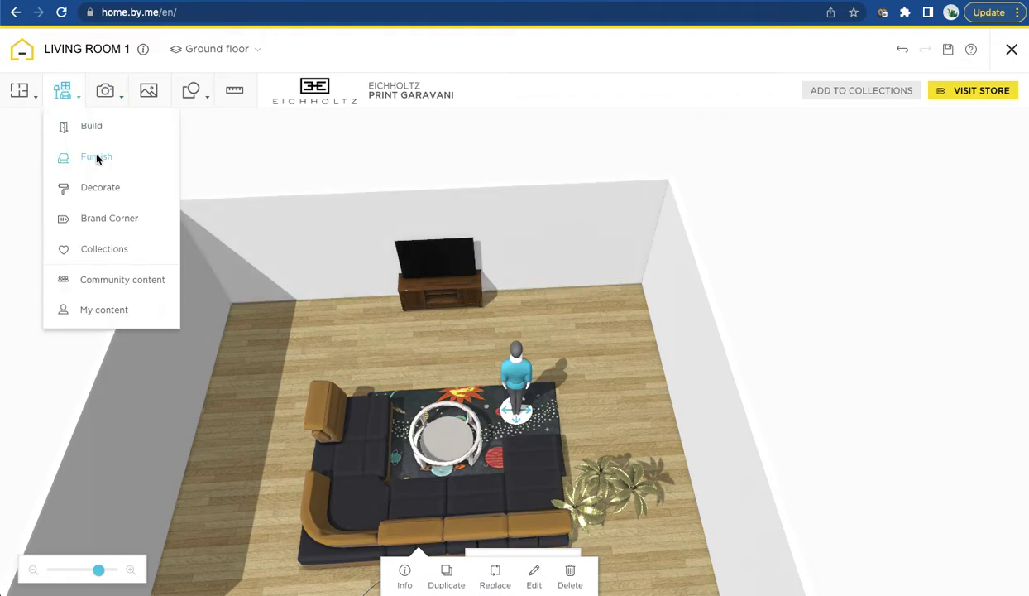
{"action": "left_click", "coordinate": [97, 157]}
{"action": "triple_click", "coordinate": [453, 56]}
{"action": "key", "text": "BackSpace"}
{"action": "type", "text": "w"}
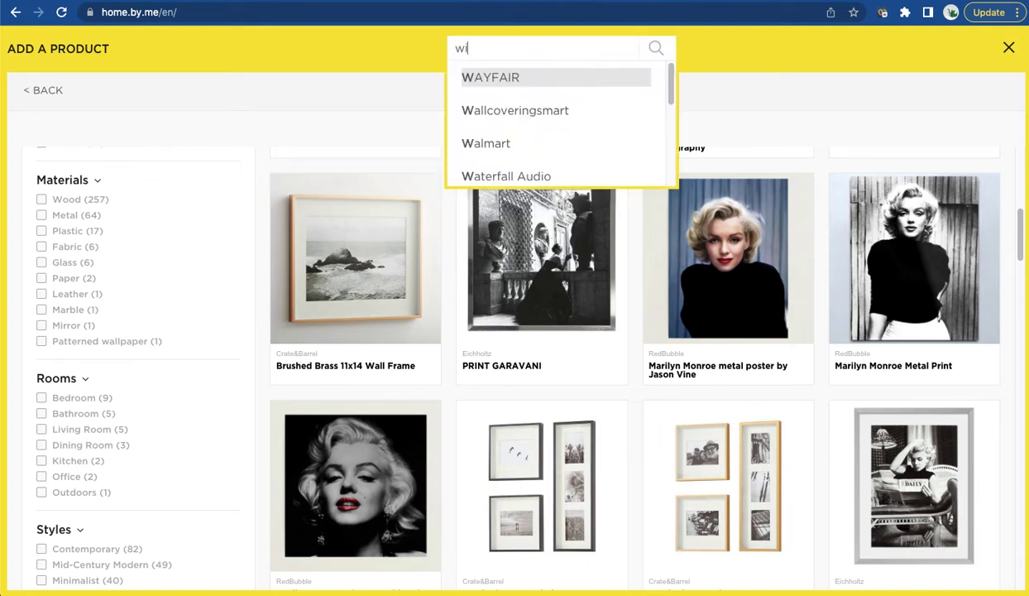
{"action": "type", "text": "indows"}
{"action": "key", "text": "Return"}
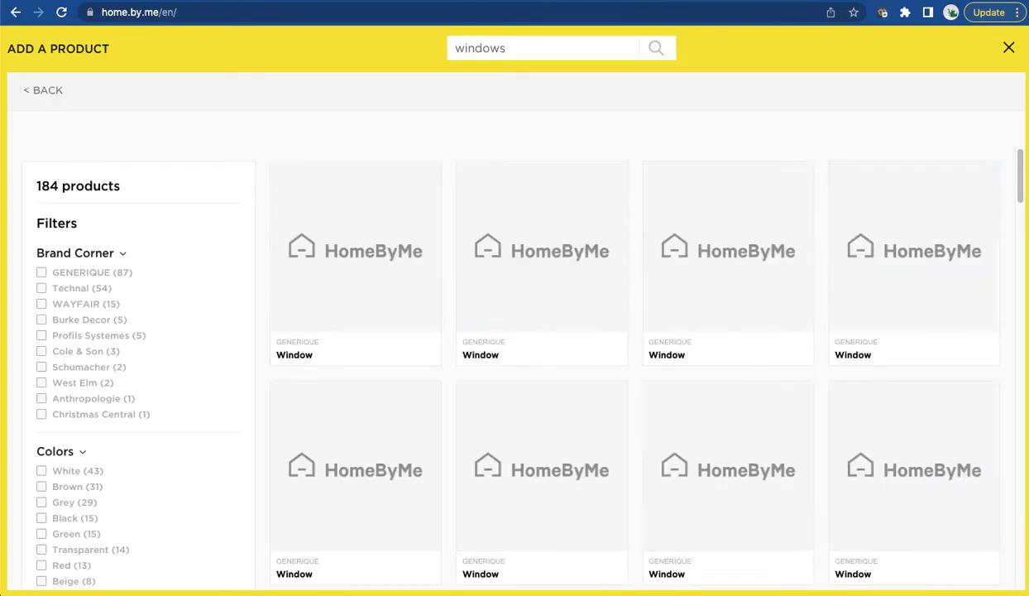
Place a four-pane wooden window at the TV wall's left end and duplicate it to the right end.
{"action": "mouse_move", "coordinate": [558, 283]}
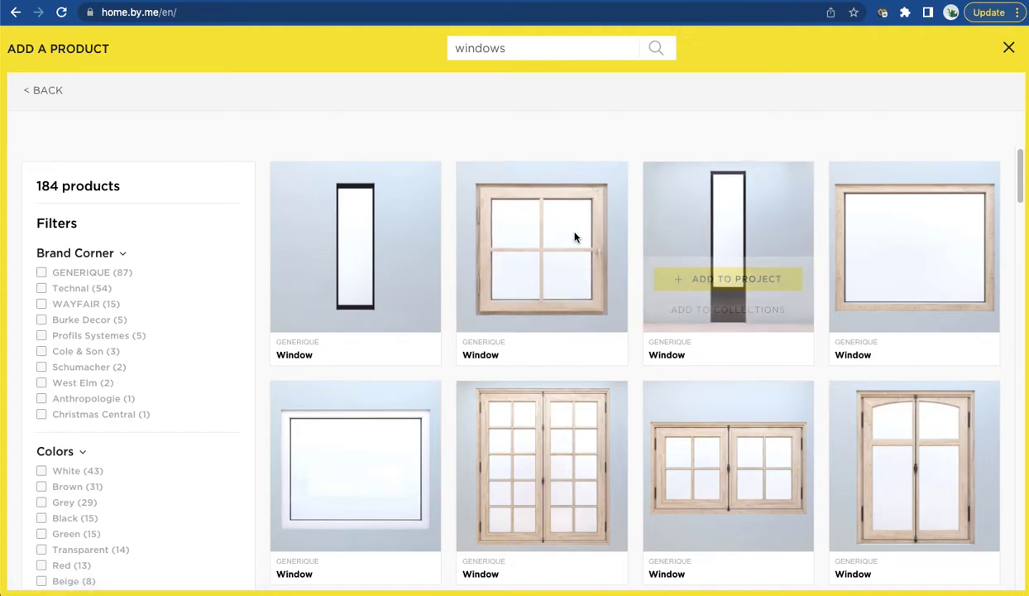
{"action": "left_click", "coordinate": [533, 279]}
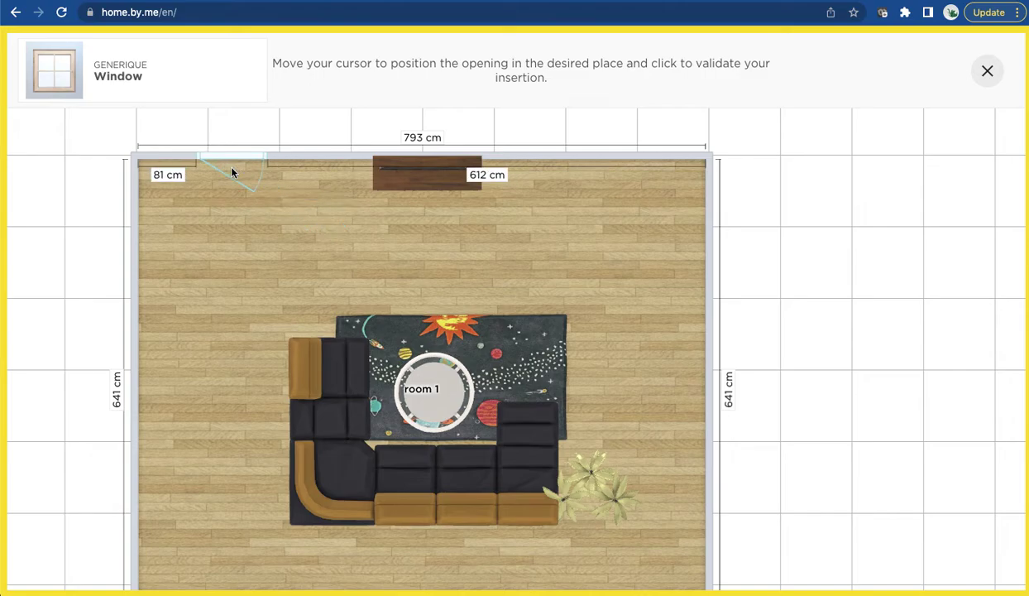
{"action": "left_click", "coordinate": [229, 172]}
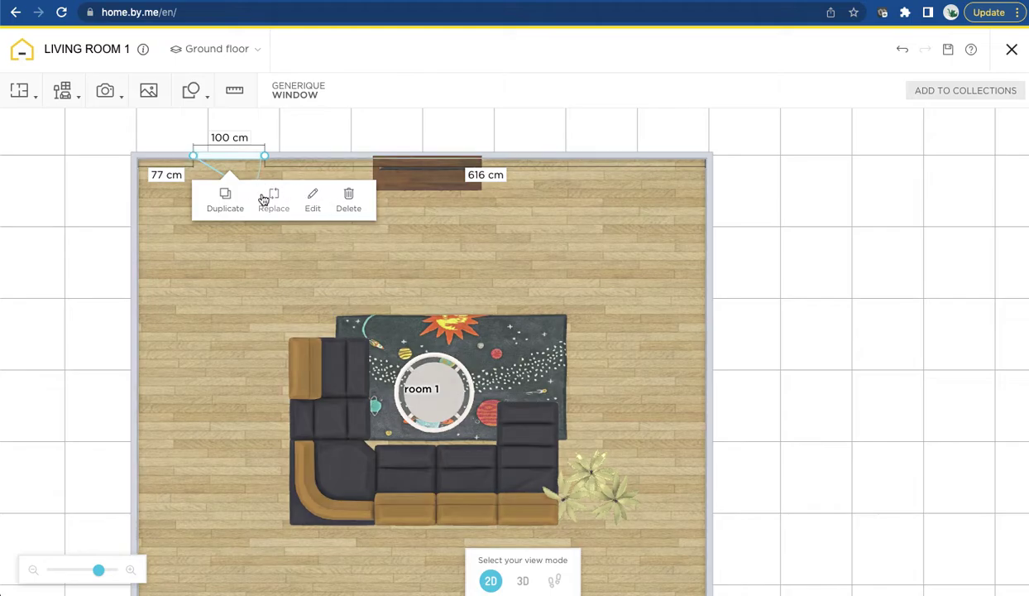
{"action": "left_click", "coordinate": [217, 199]}
{"action": "left_click_drag", "start_coordinate": [287, 161], "coordinate": [601, 165]}
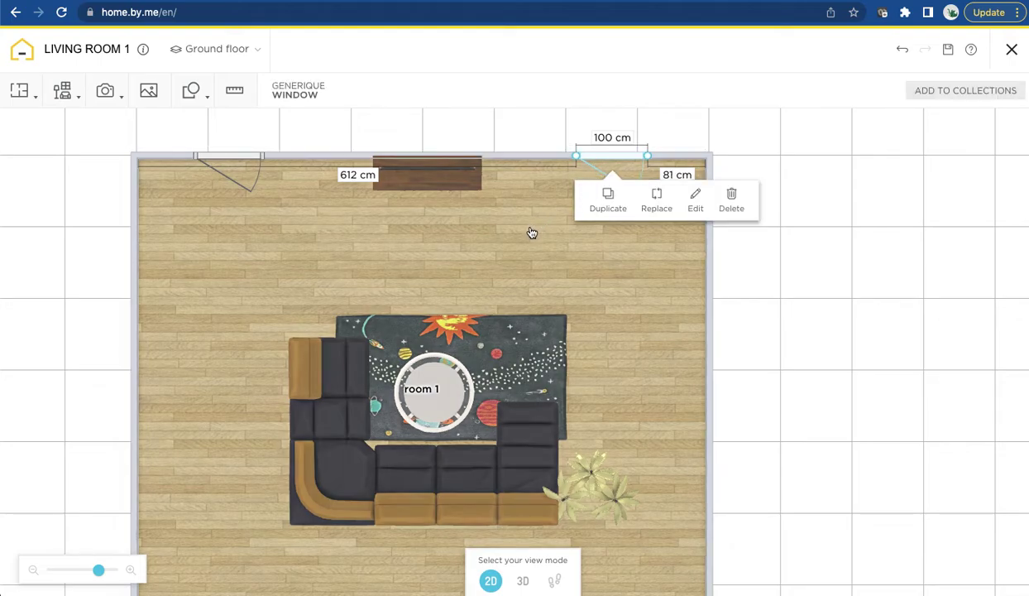
Switch to the 3D view and stand the figure between the sofa and the TV stand.
{"action": "left_click", "coordinate": [531, 238]}
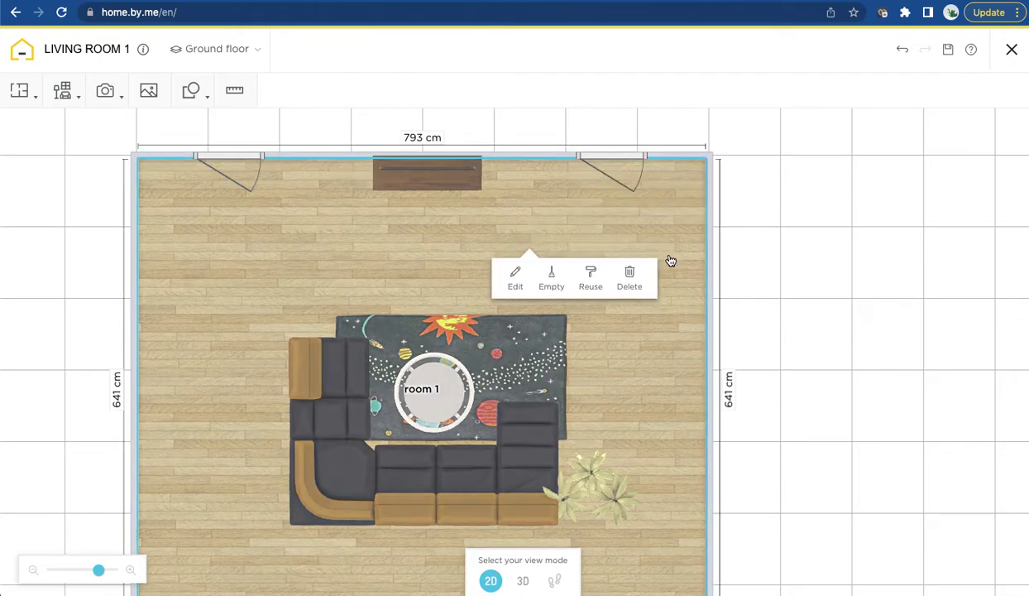
{"action": "left_click", "coordinate": [523, 581]}
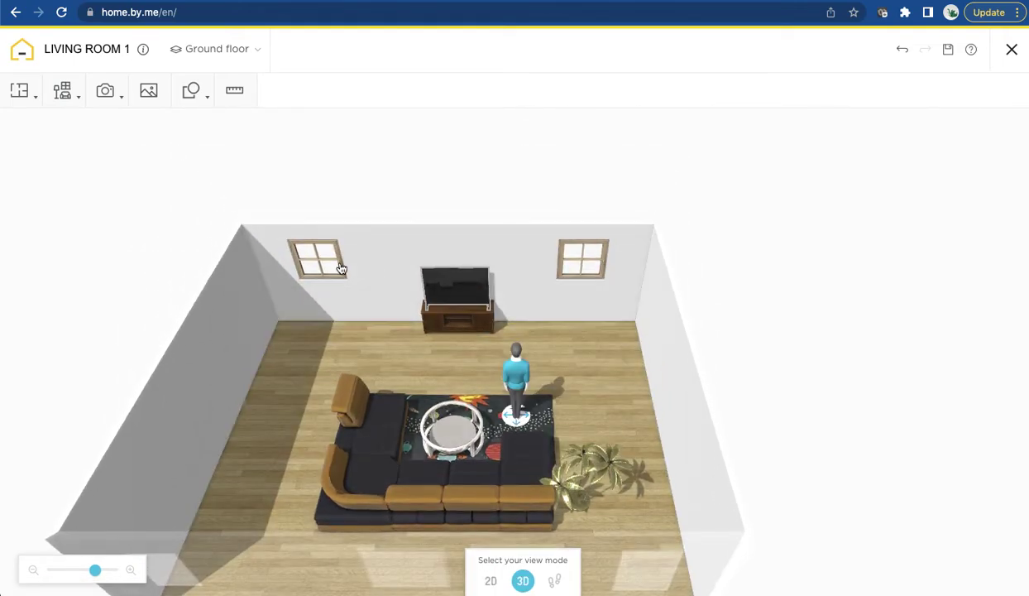
{"action": "left_click_drag", "start_coordinate": [528, 377], "coordinate": [422, 360]}
{"action": "left_click", "coordinate": [62, 90]}
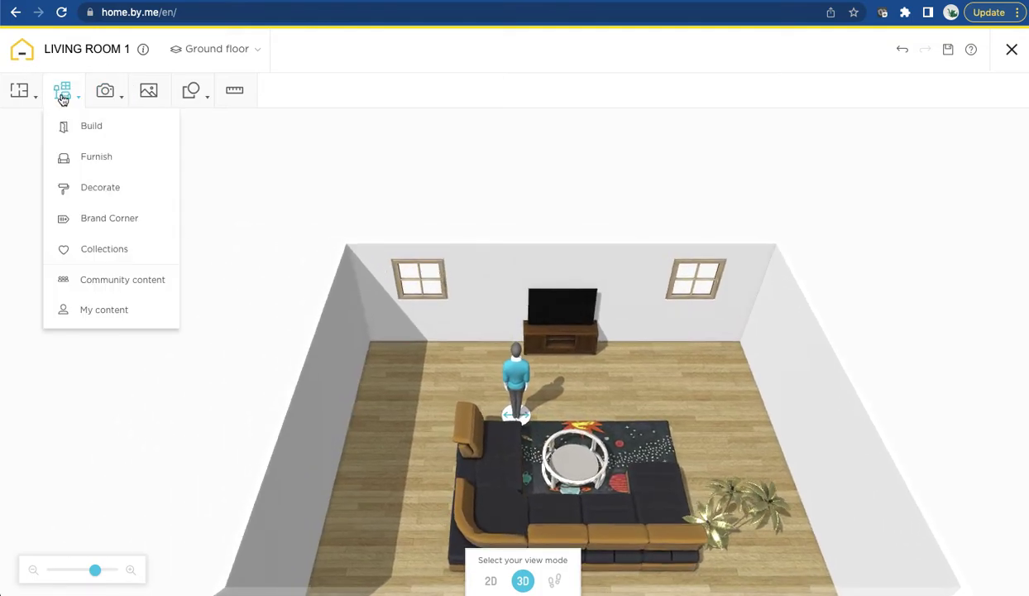
Find the dark patterned Curtain in the catalog and place it beside the right window.
{"action": "left_click", "coordinate": [89, 145]}
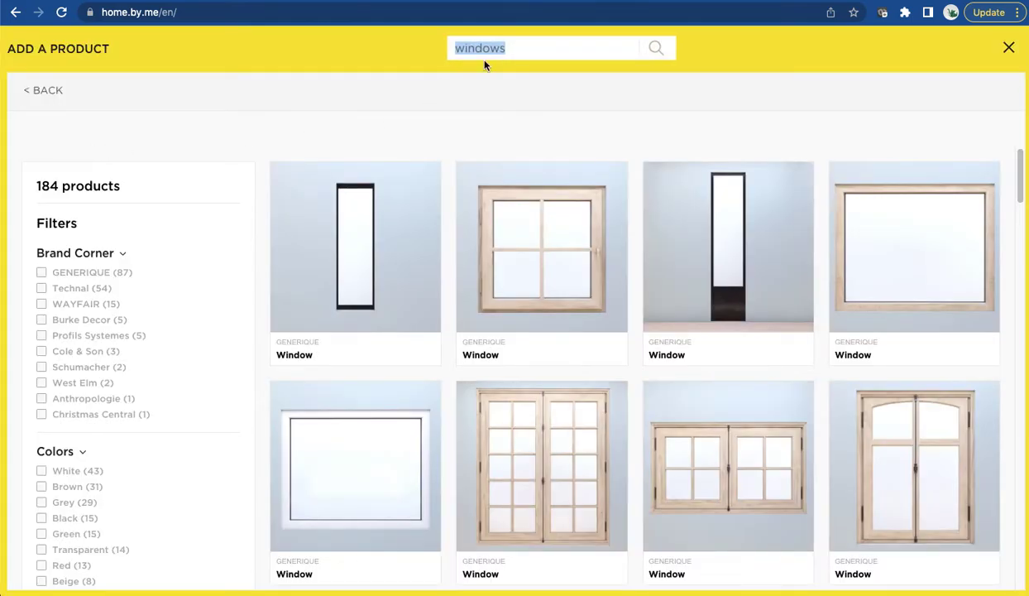
{"action": "type", "text": "curtain"}
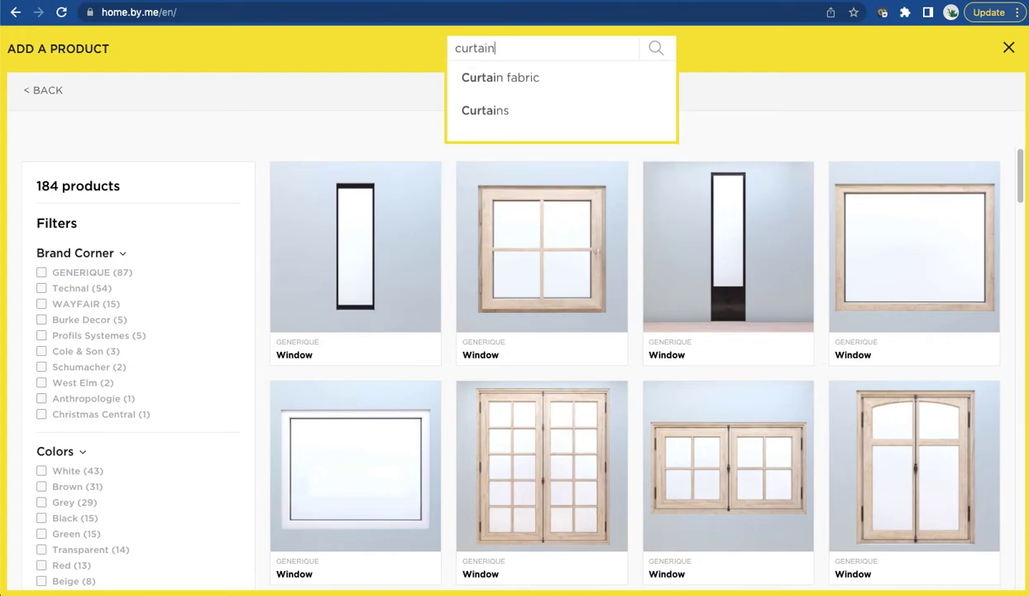
{"action": "key", "text": "Return"}
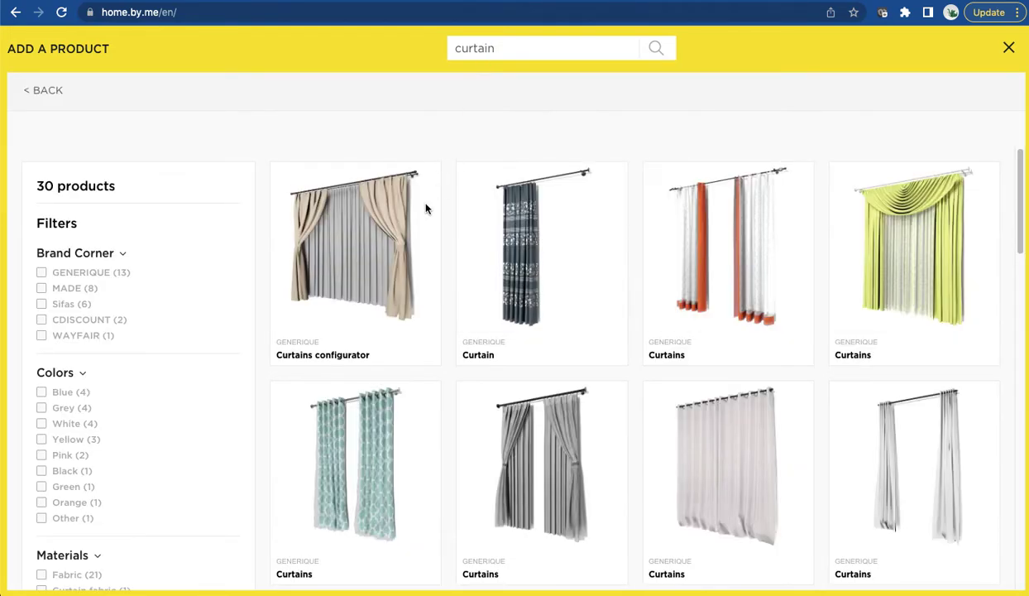
{"action": "mouse_move", "coordinate": [372, 213]}
{"action": "mouse_move", "coordinate": [495, 232]}
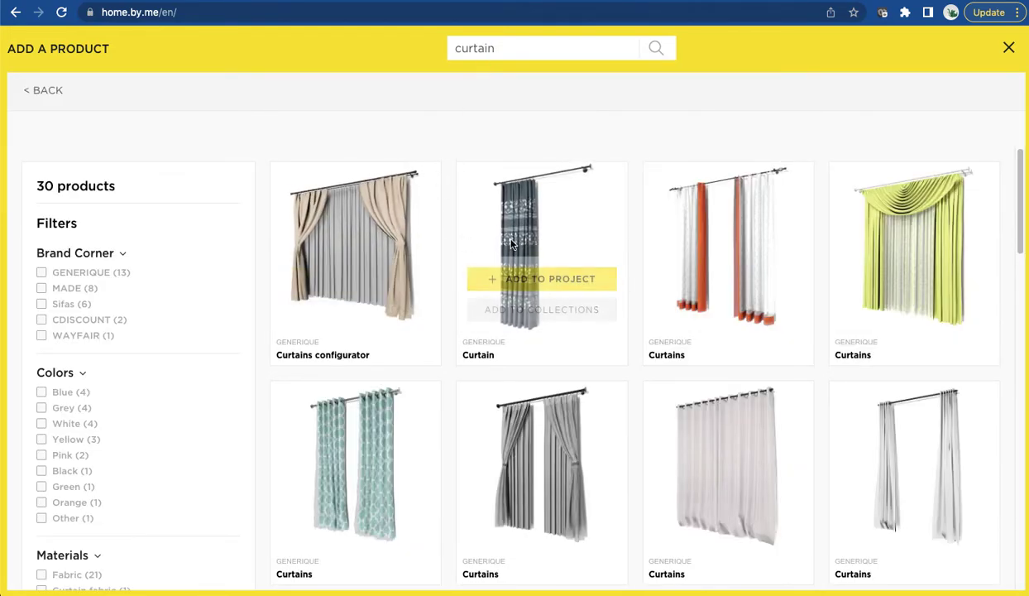
{"action": "left_click", "coordinate": [535, 279]}
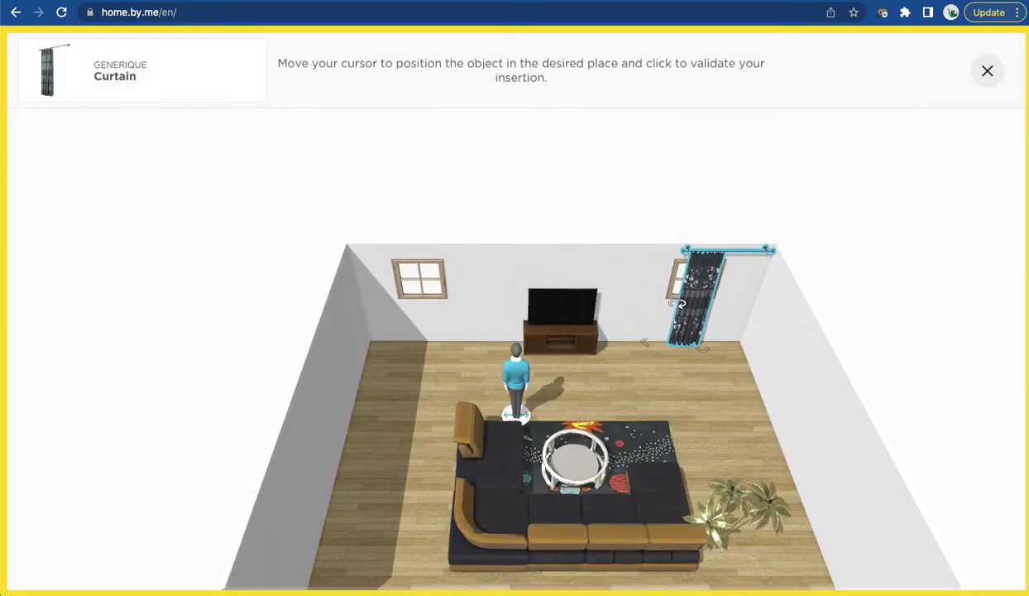
{"action": "left_click", "coordinate": [685, 305]}
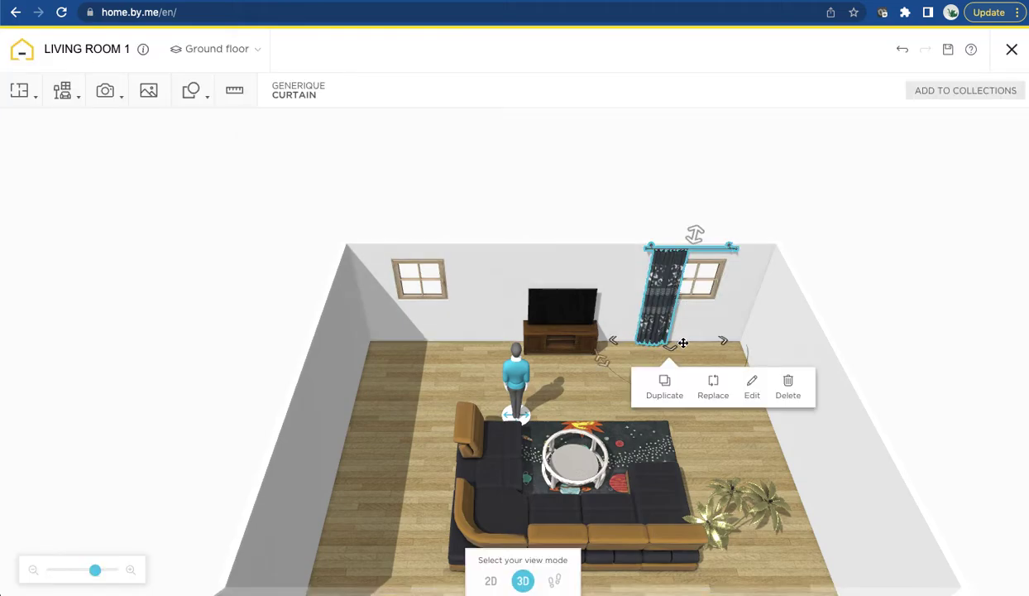
Duplicate the curtain and position the copy beside the left window.
{"action": "left_click", "coordinate": [664, 385]}
{"action": "left_click_drag", "start_coordinate": [724, 321], "coordinate": [389, 254]}
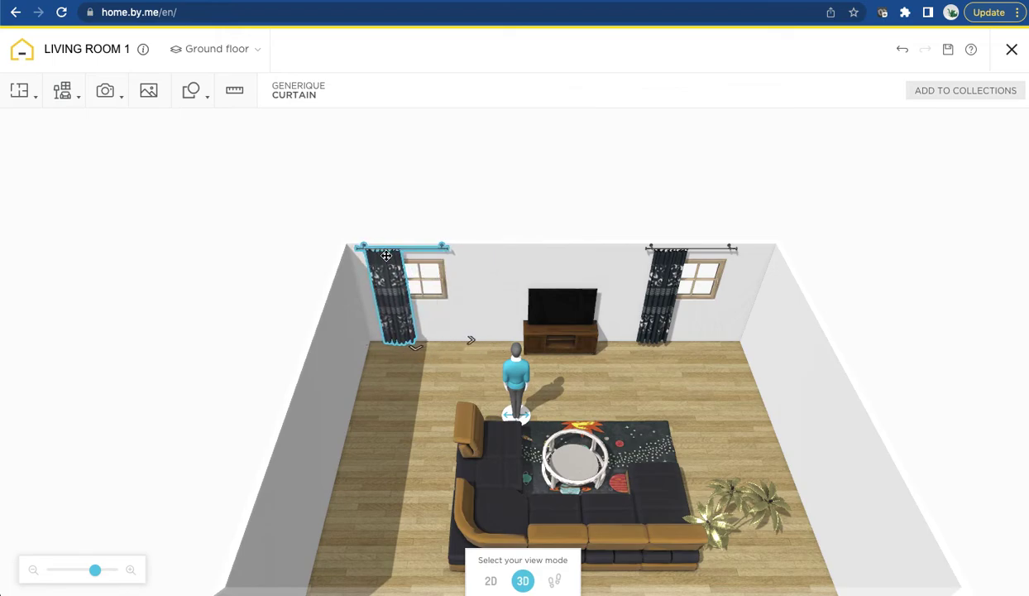
{"action": "left_click_drag", "start_coordinate": [385, 256], "coordinate": [384, 256]}
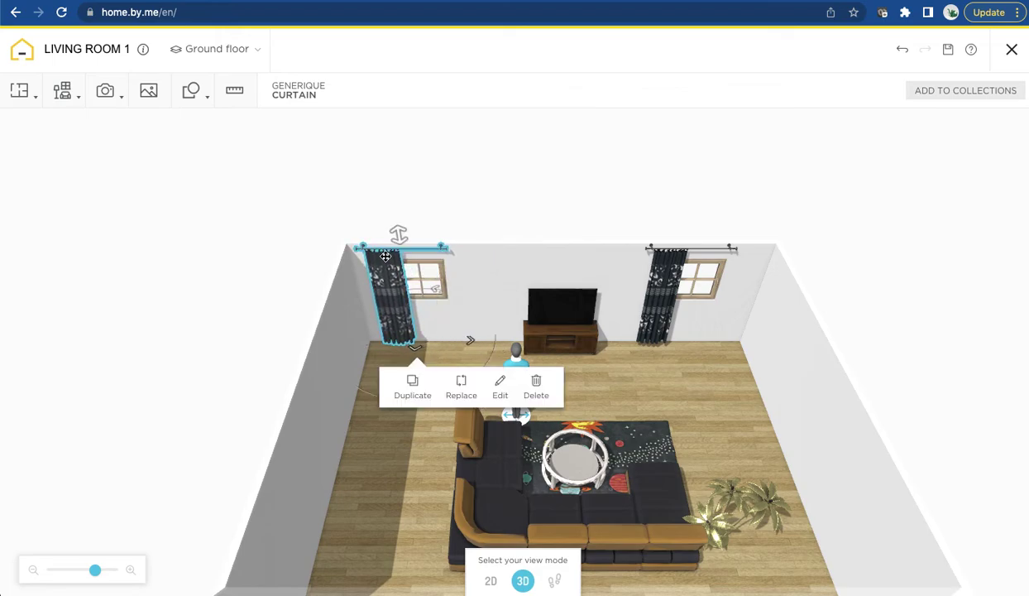
{"action": "left_click", "coordinate": [375, 430]}
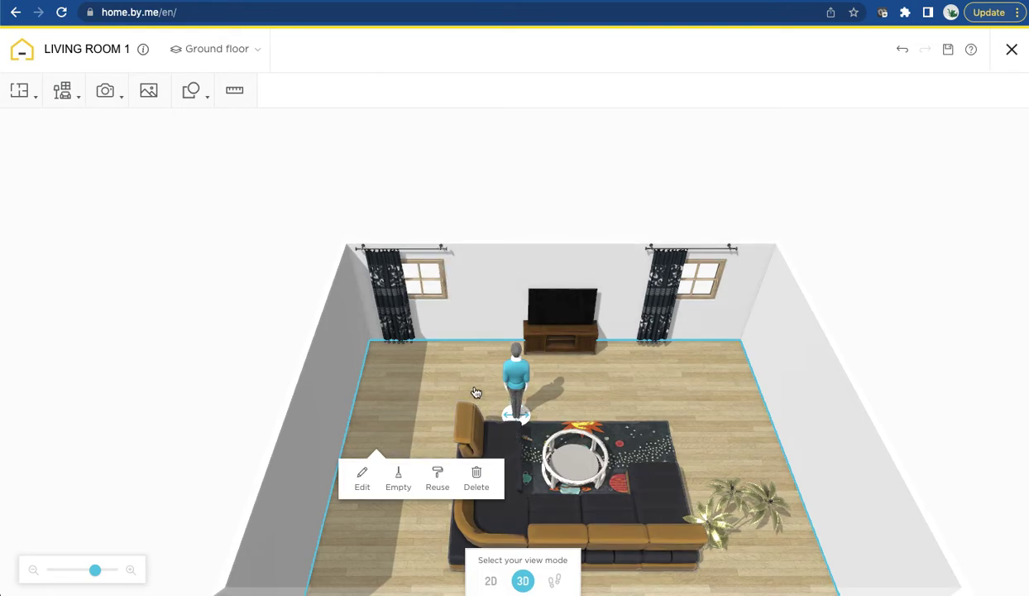
{"action": "left_click_drag", "start_coordinate": [475, 393], "coordinate": [447, 386]}
{"action": "left_click", "coordinate": [347, 416]}
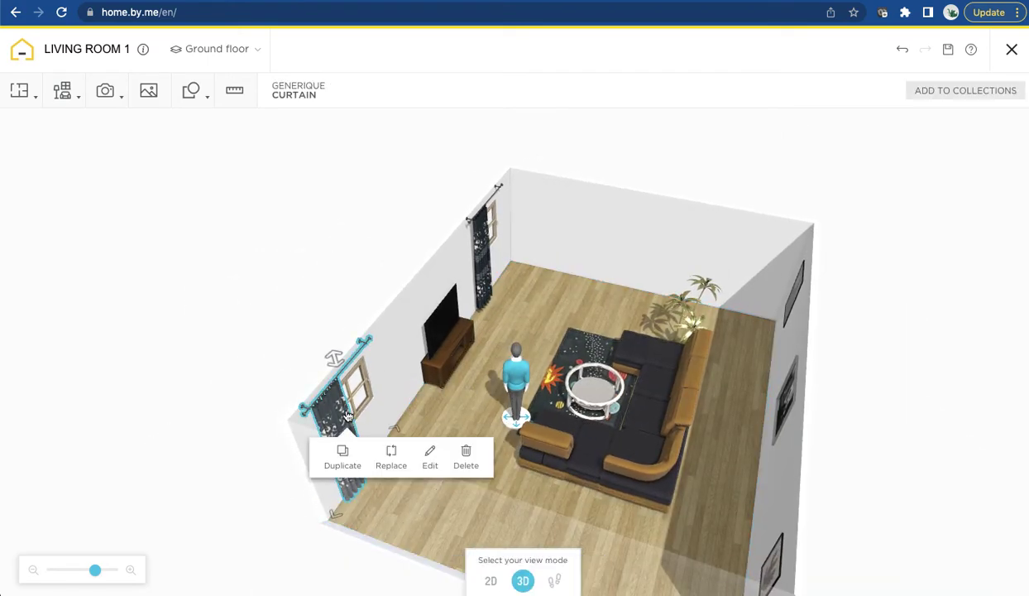
{"action": "left_click_drag", "start_coordinate": [533, 326], "coordinate": [303, 327]}
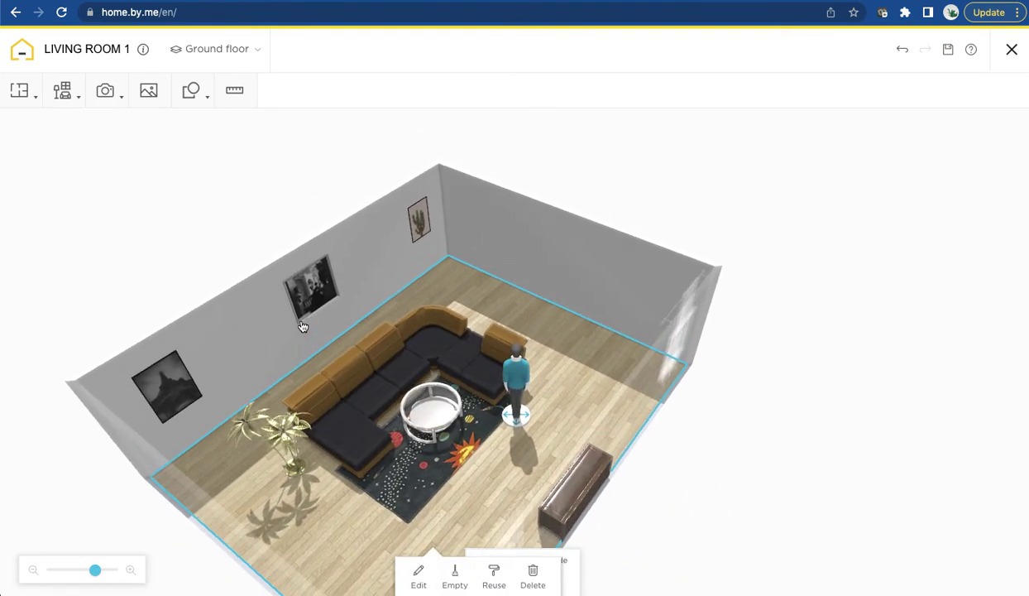